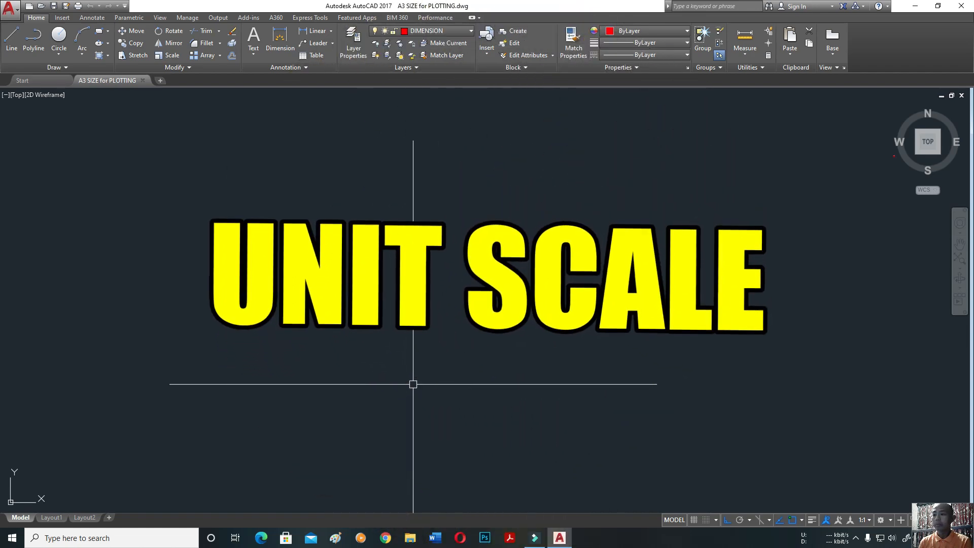
Set the drawing units to the Decimal length type with Meters as the insertion scale
text(u)
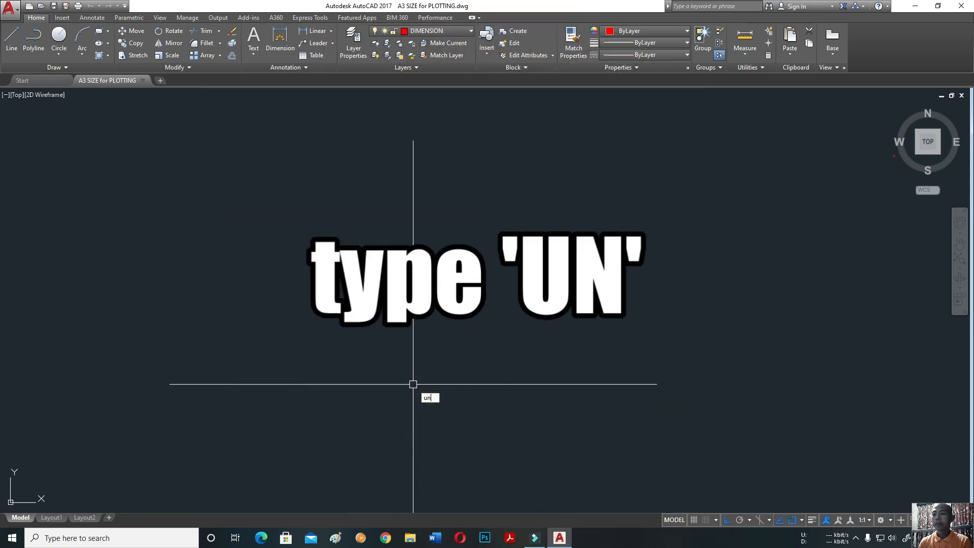
text(n)
key(Return)
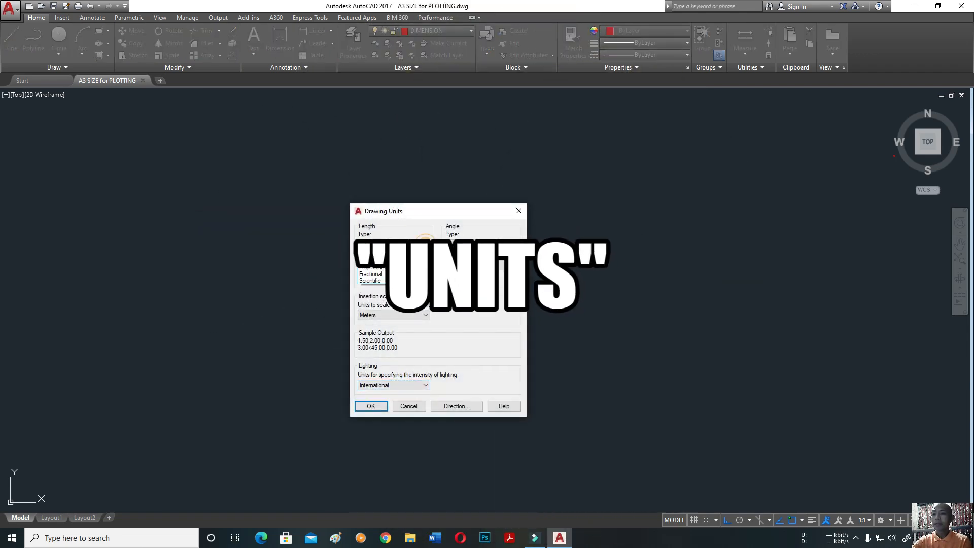
click(425, 244)
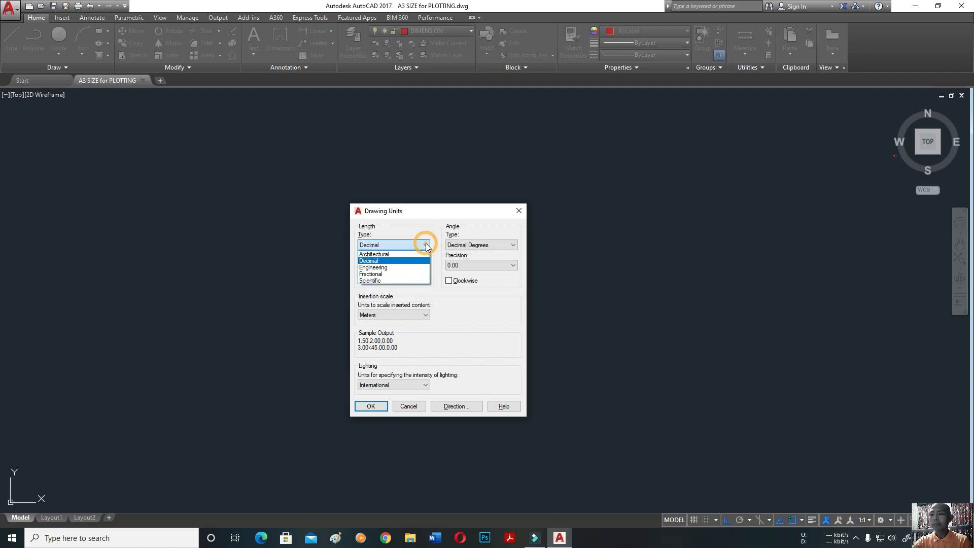
click(399, 261)
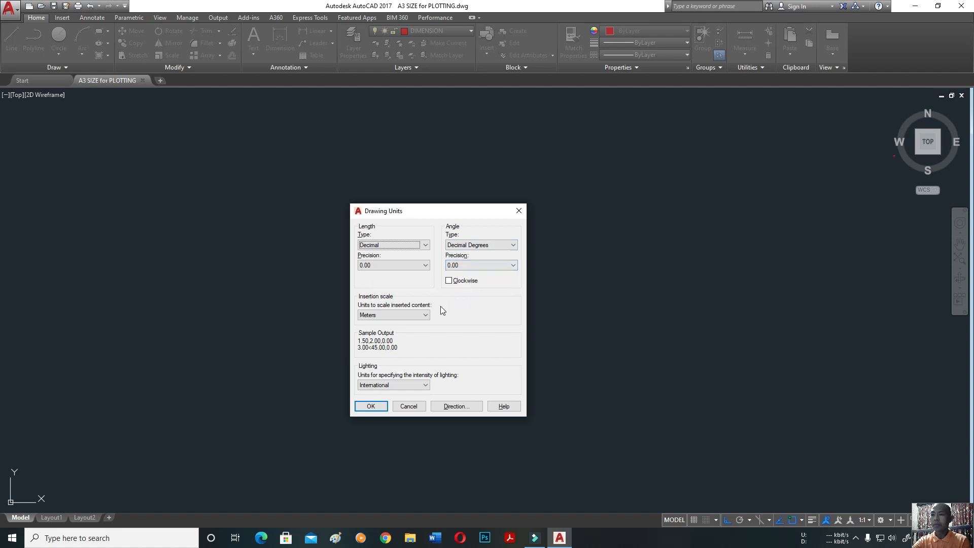
click(426, 315)
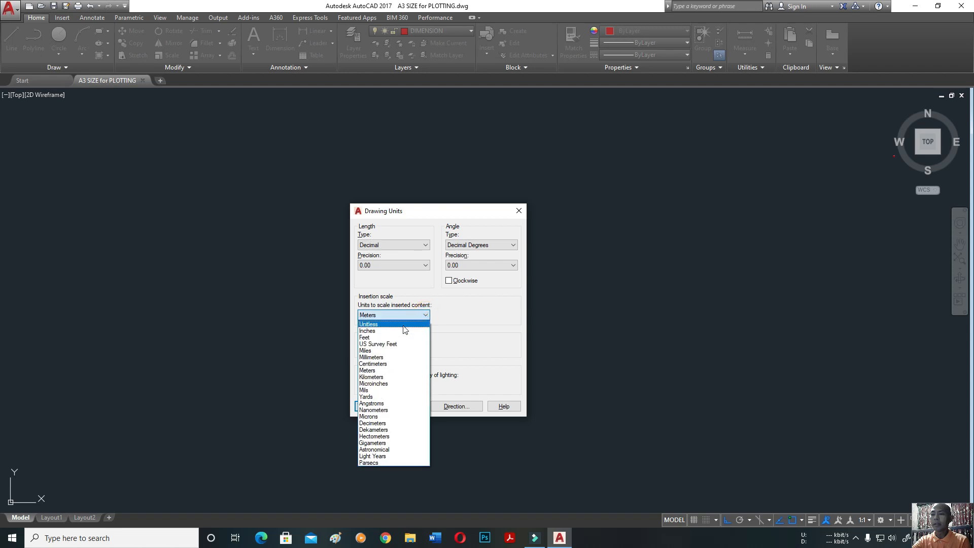
click(383, 374)
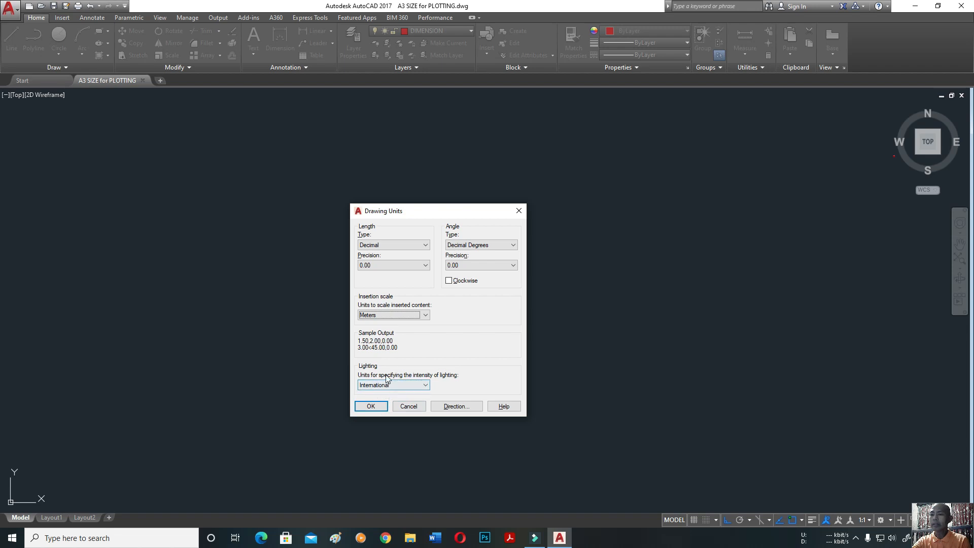
click(377, 406)
key(F2)
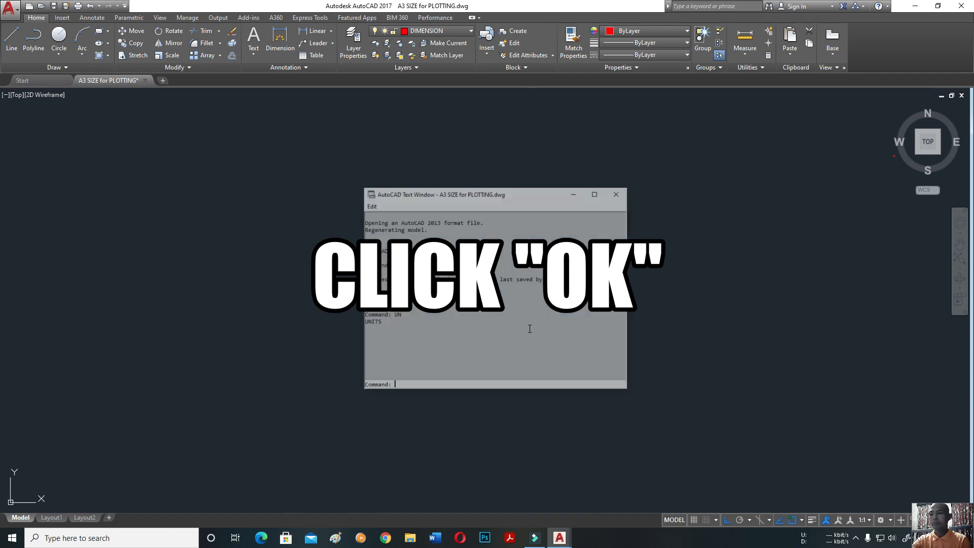
click(570, 161)
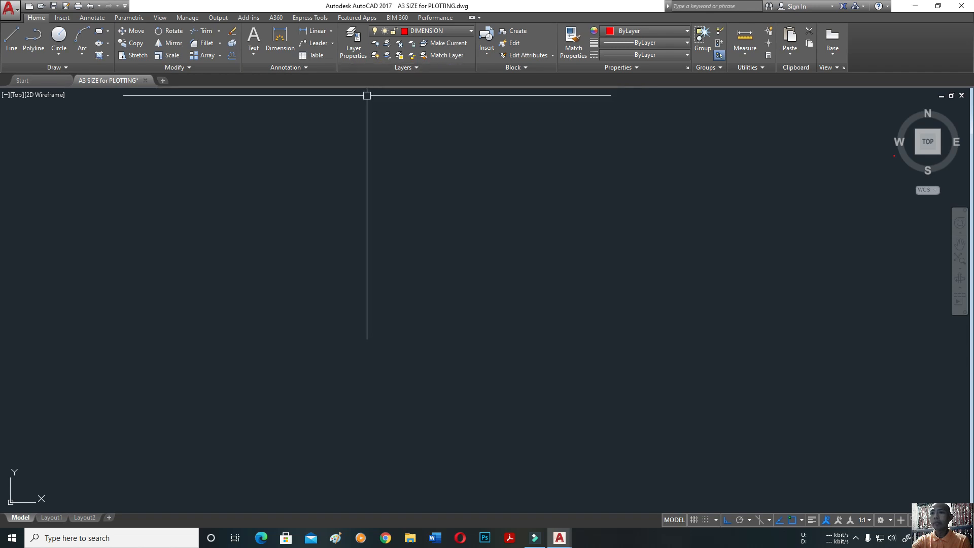
Open the layer properties, move them to the middle of the drawing area and examine the DIMENSION and MINOR TEXT layers
click(354, 44)
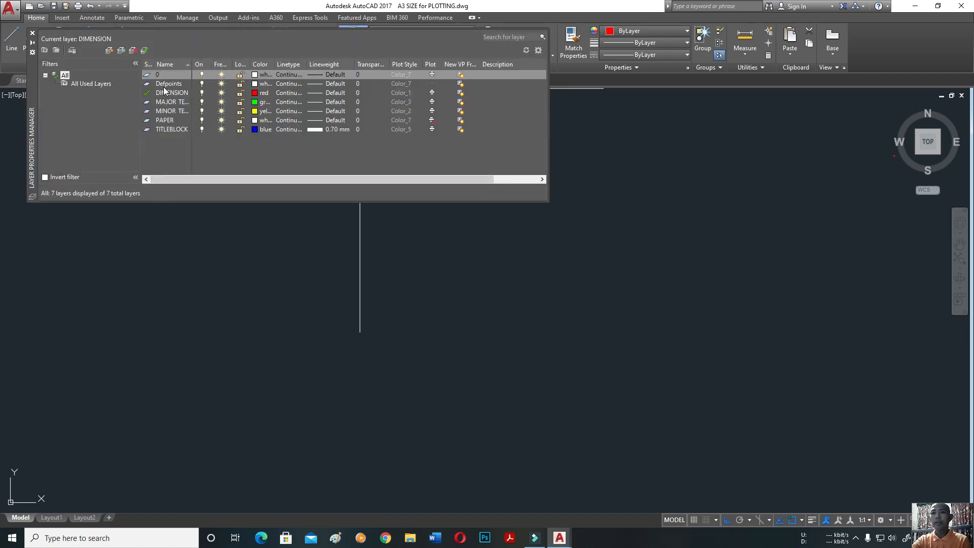
drag(36, 83, 171, 224)
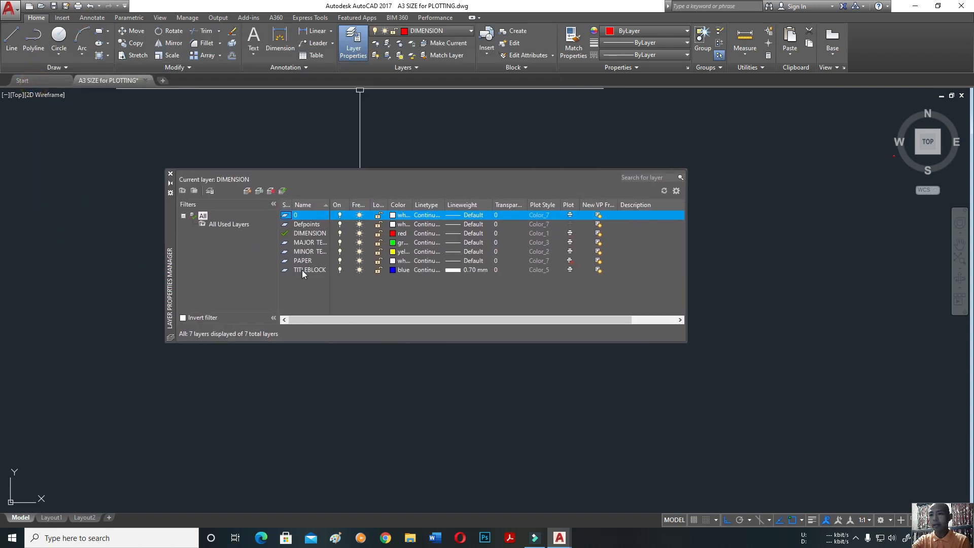
click(319, 237)
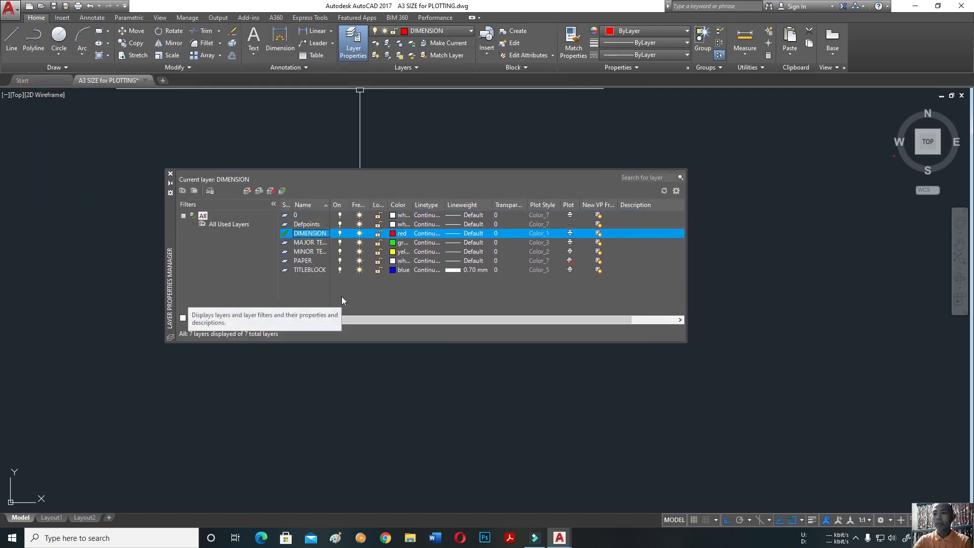
click(312, 250)
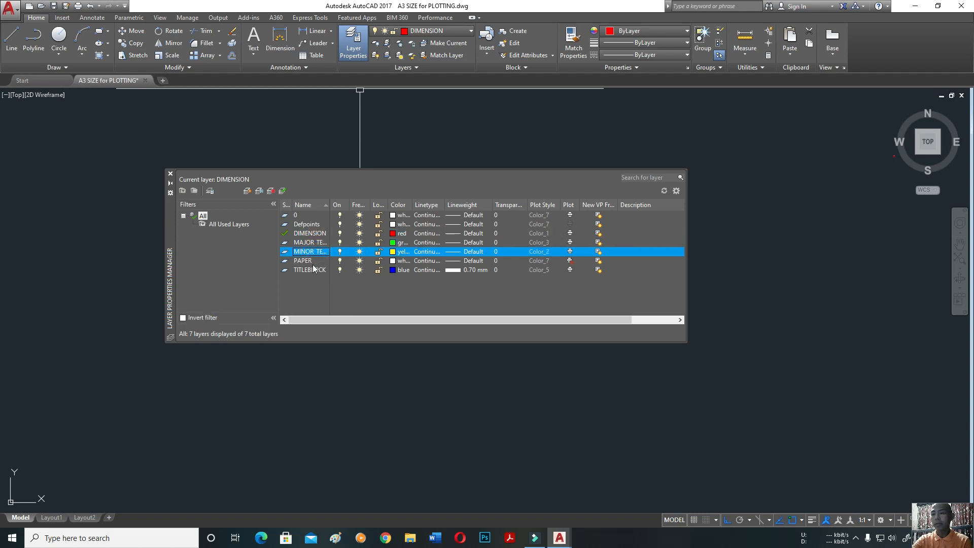
Enter DIMENSION as the name of the current layer
click(306, 233)
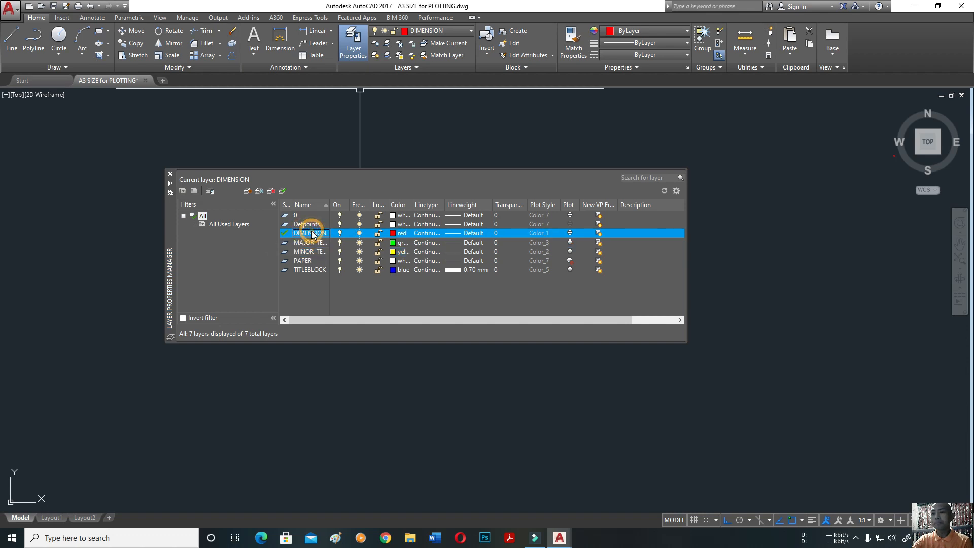
right_click(312, 232)
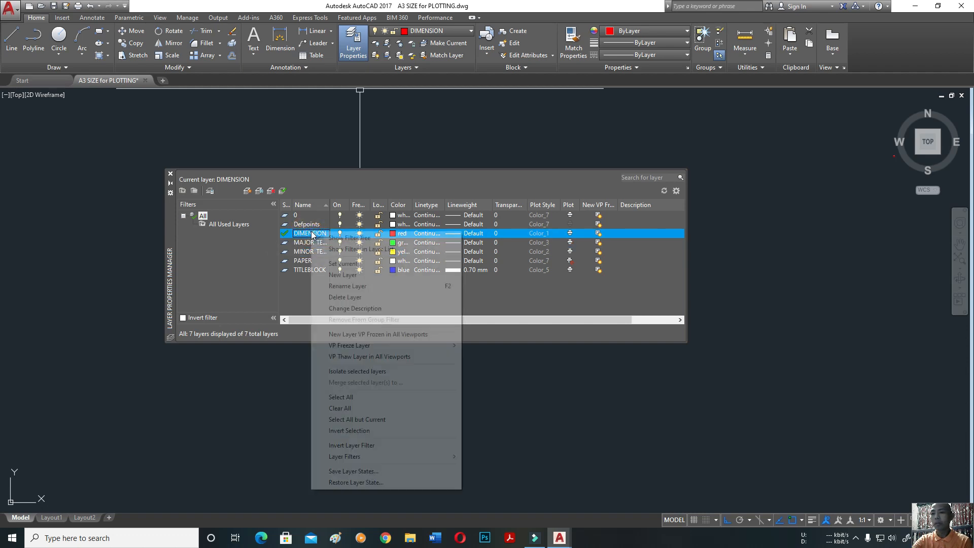
click(348, 287)
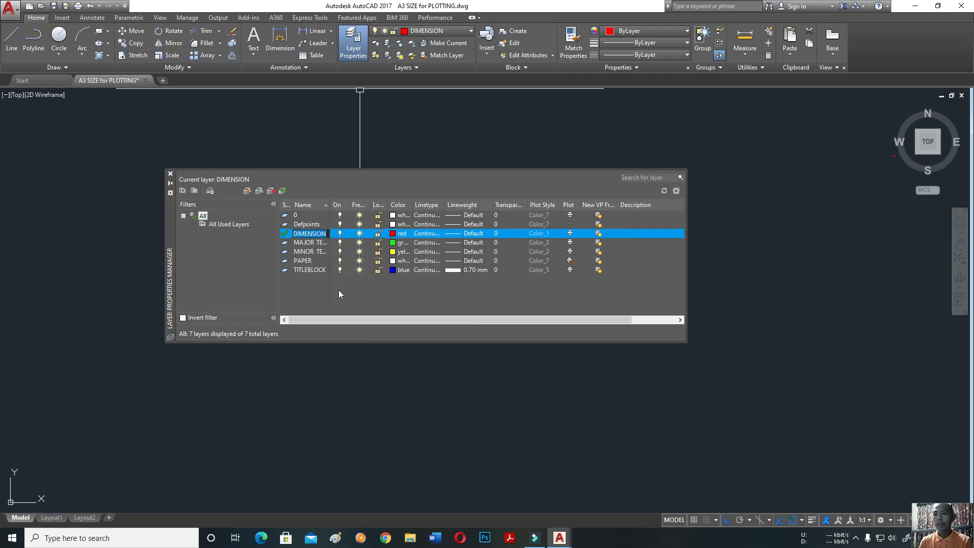
text(DIMEN)
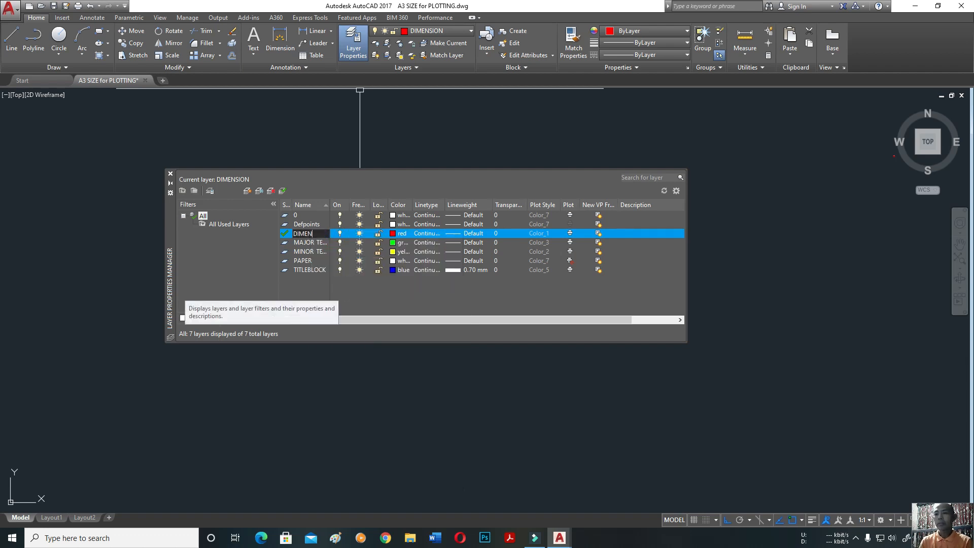
text(SION)
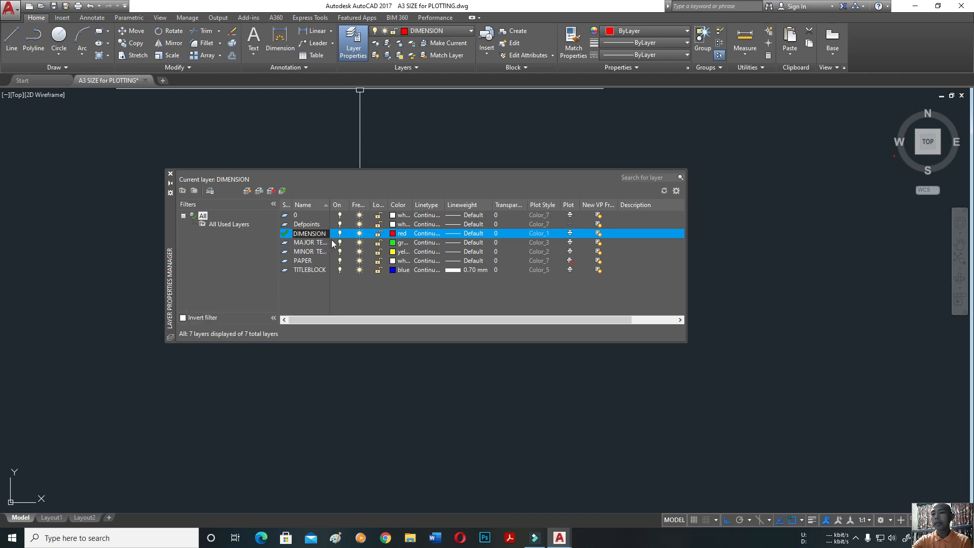
Assign red, index color 1, to the DIMENSION layer and widen the Plot and New VP Freeze columns
click(394, 236)
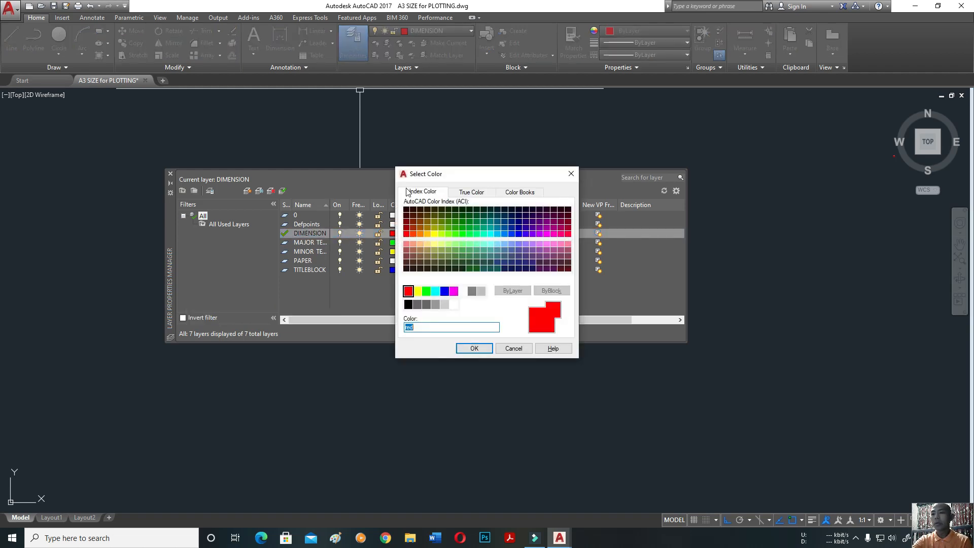
click(569, 175)
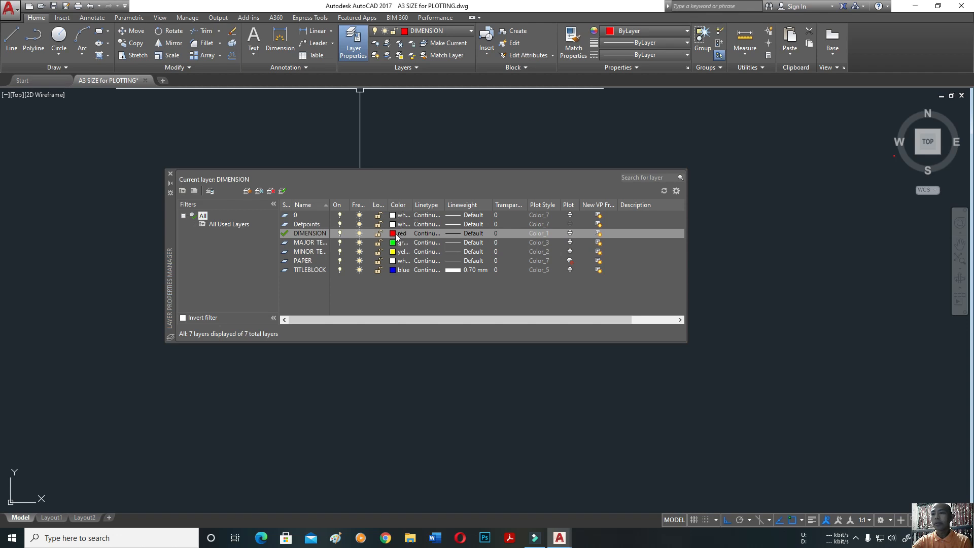
click(395, 233)
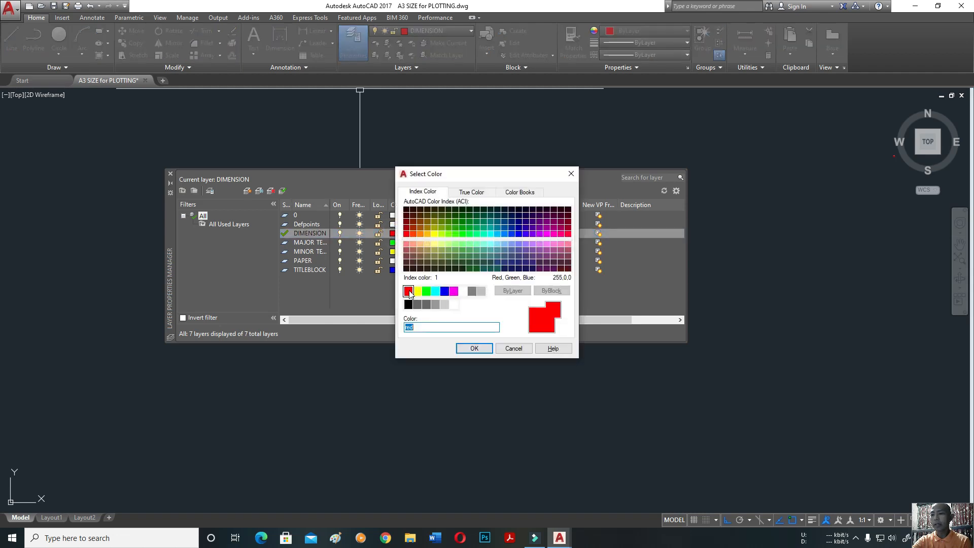
click(474, 348)
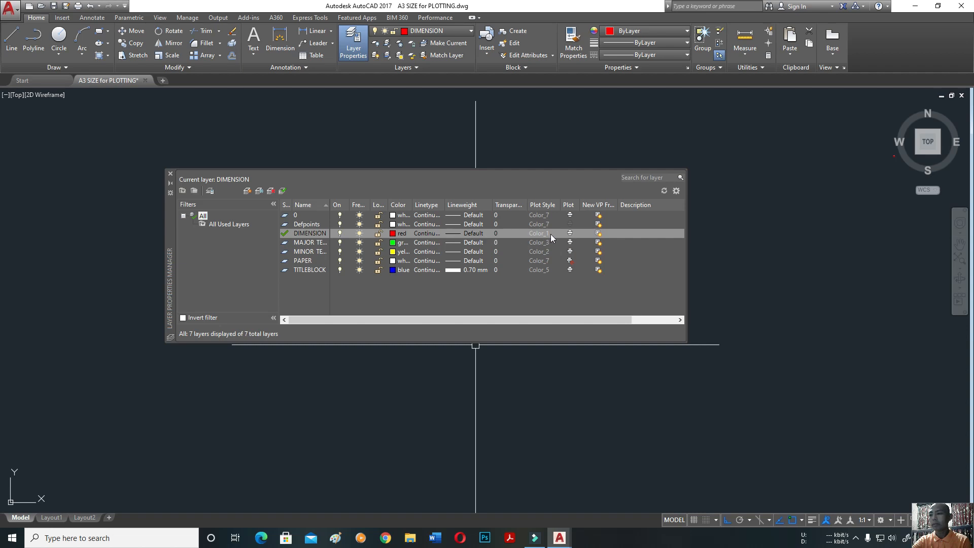
drag(578, 205, 602, 206)
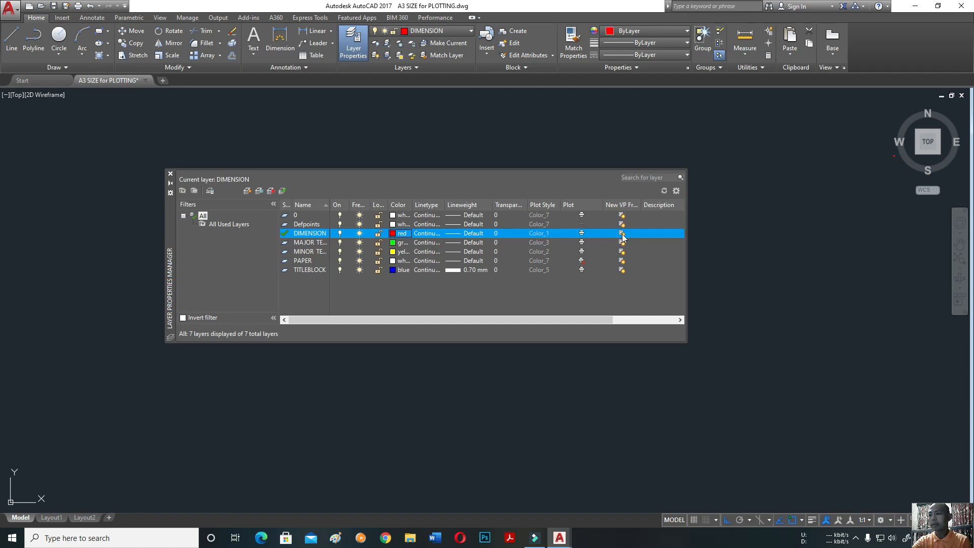
drag(639, 205, 664, 205)
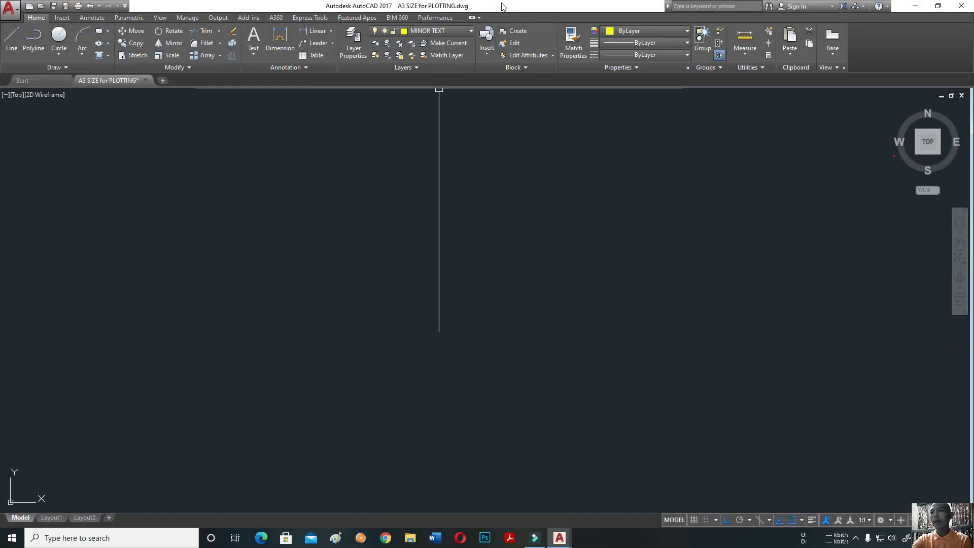
Review which layers are available in the drawing
click(466, 31)
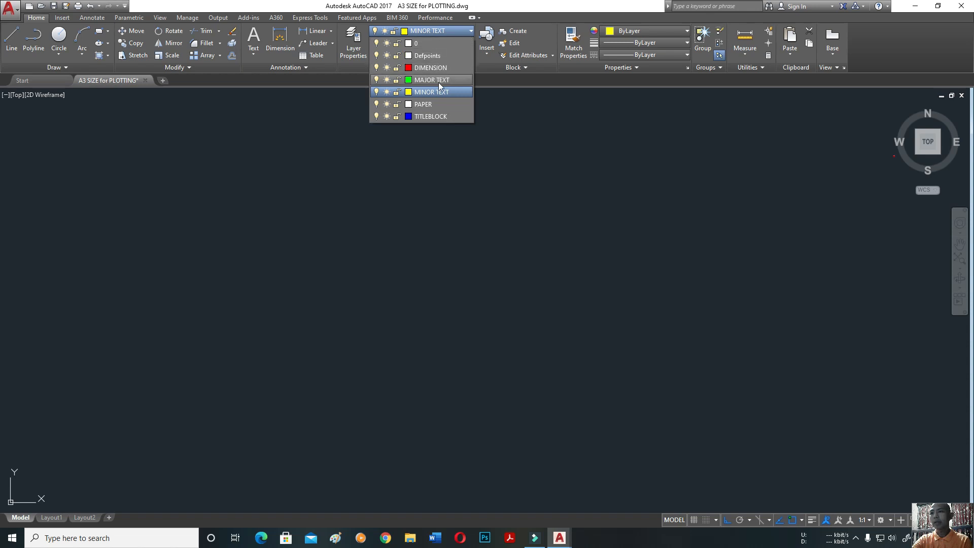
click(488, 15)
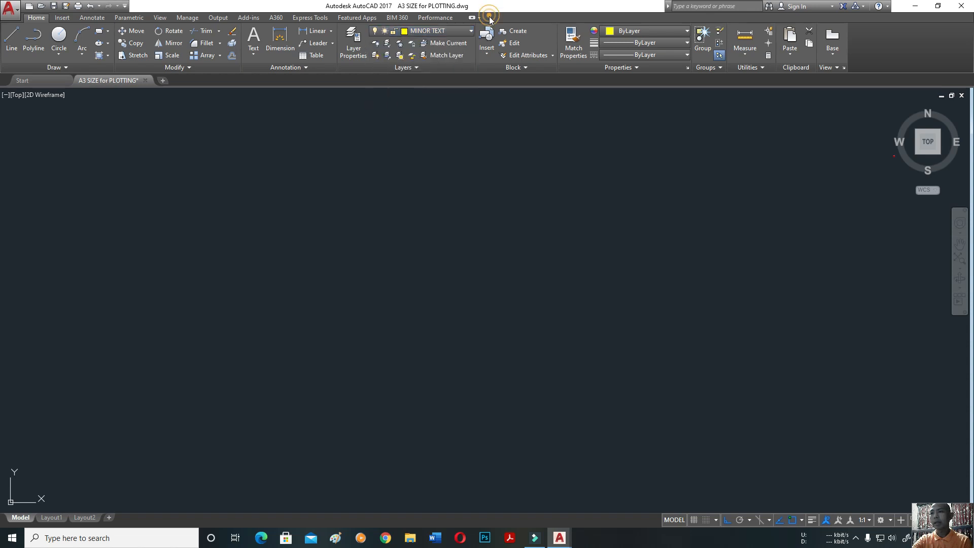
click(442, 29)
click(451, 33)
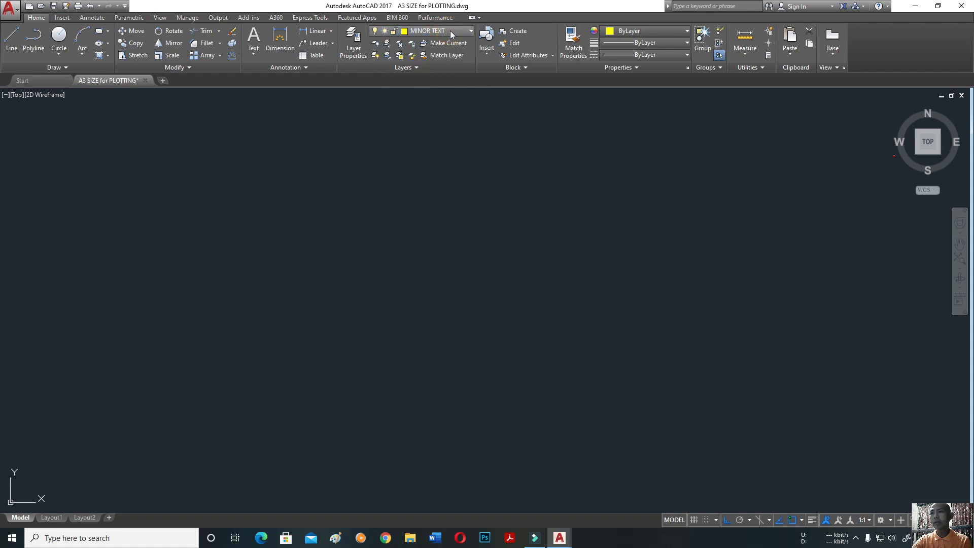
click(449, 31)
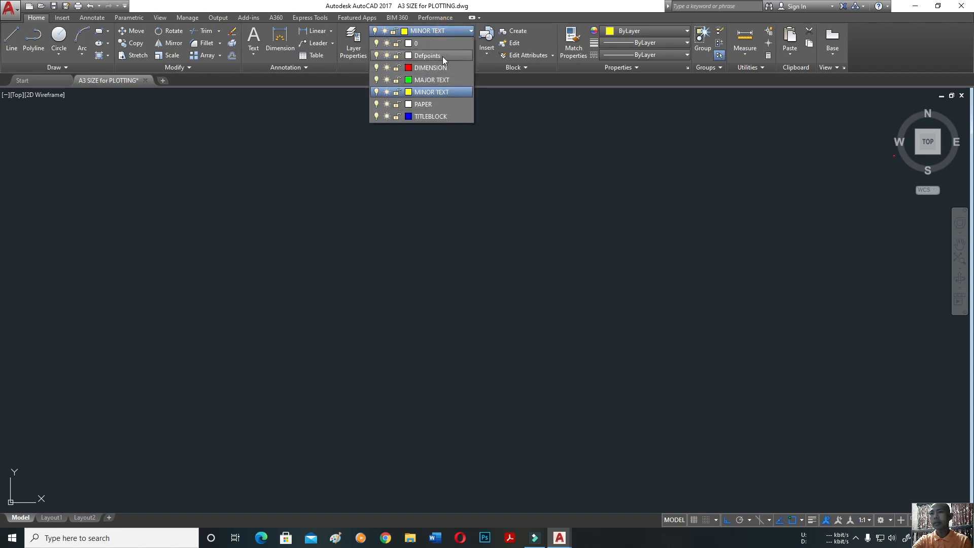
click(532, 207)
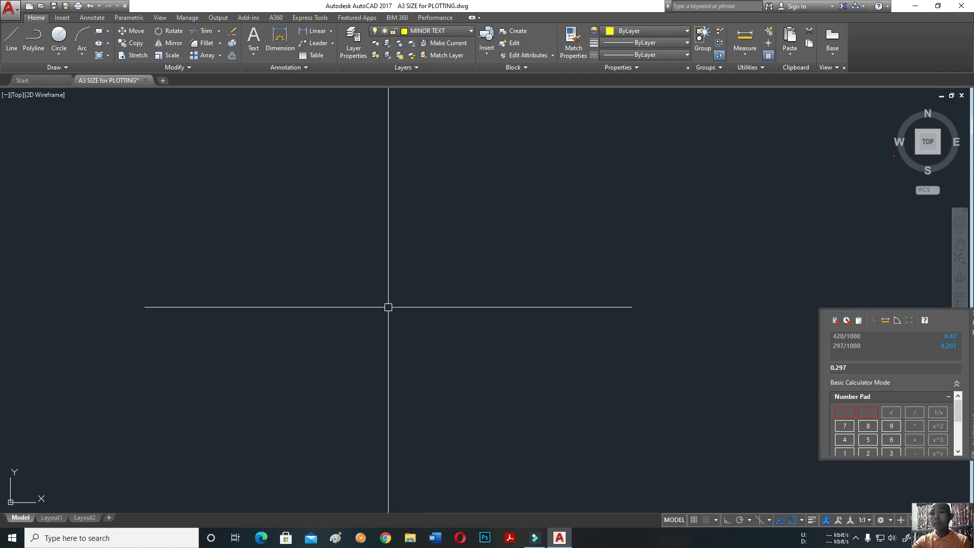
Draw a rectangle 0.42 wide and 0.297 high in model space as the A3 sheet outline
text(REC)
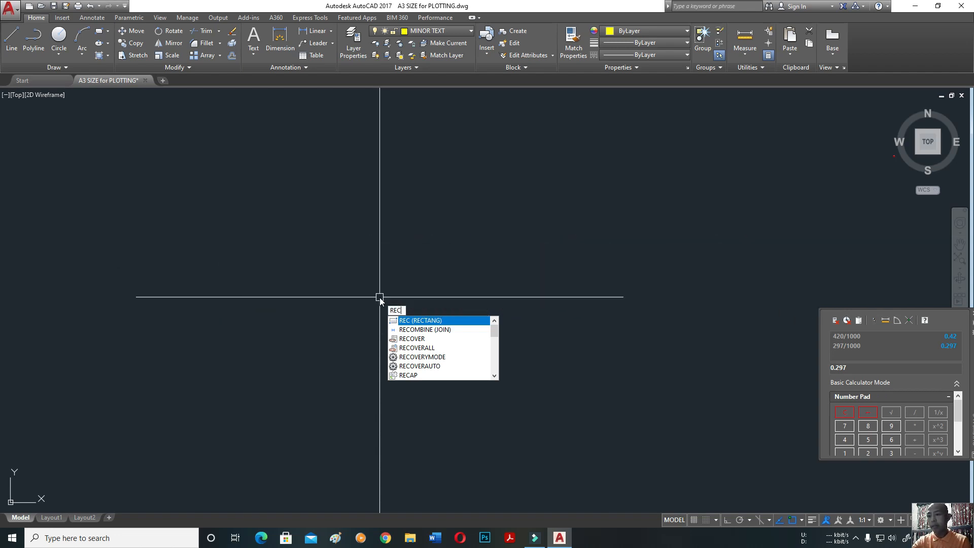
key(Return)
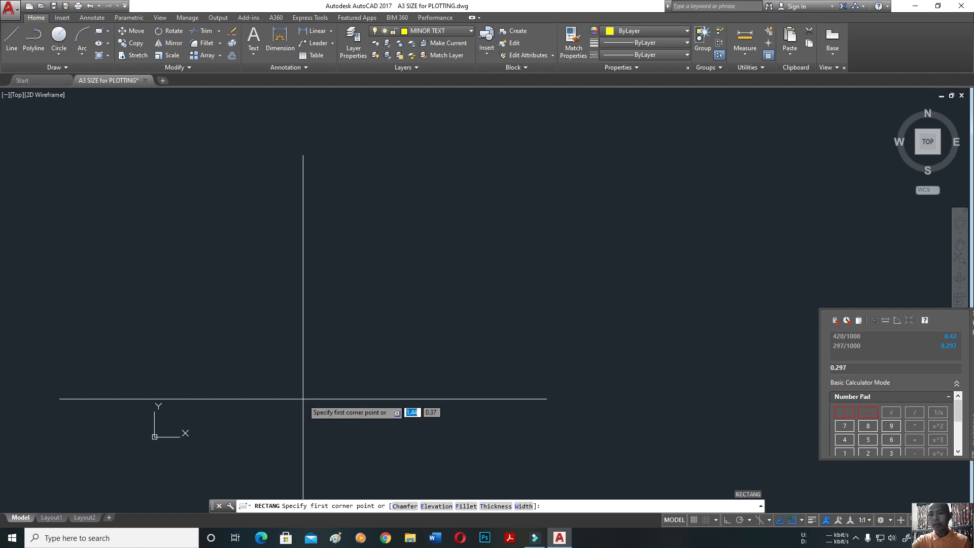
click(302, 398)
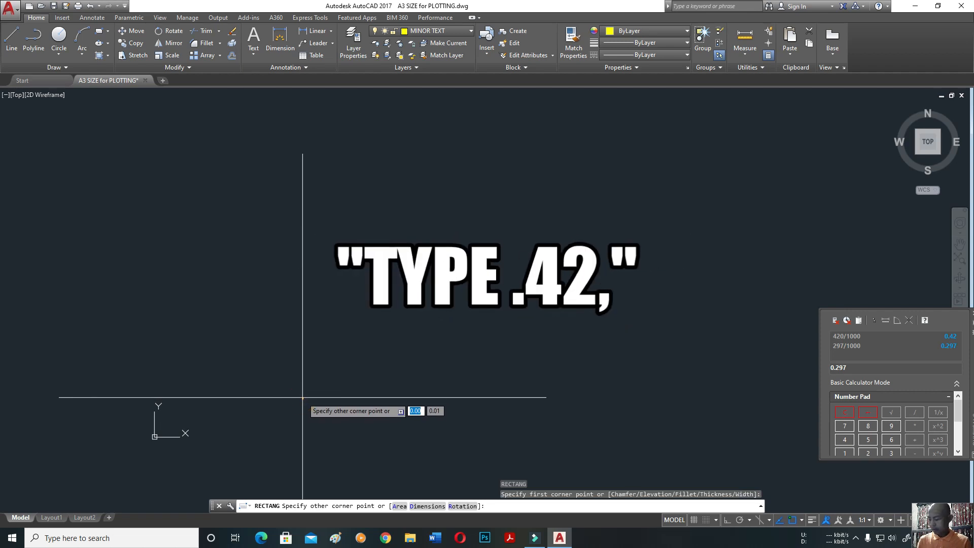
text(.42)
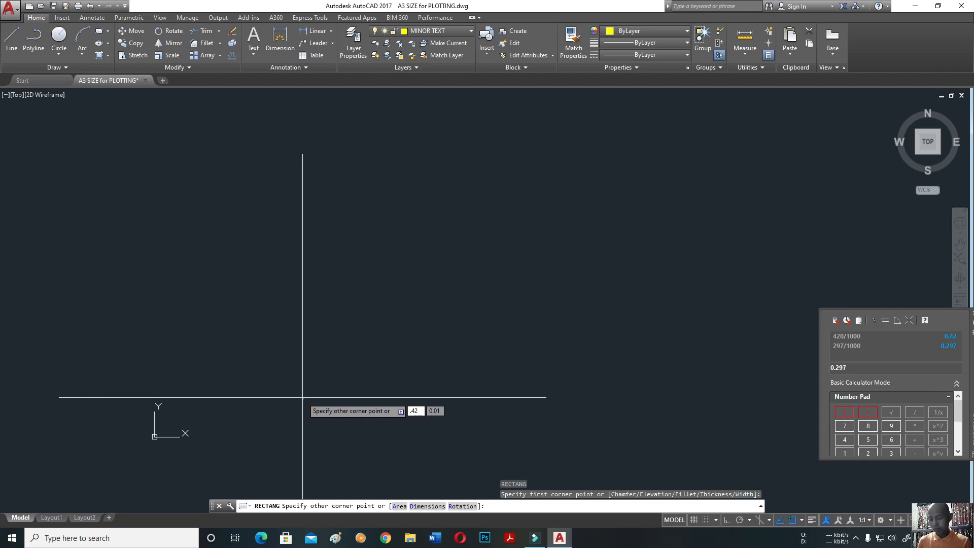
key(Tab)
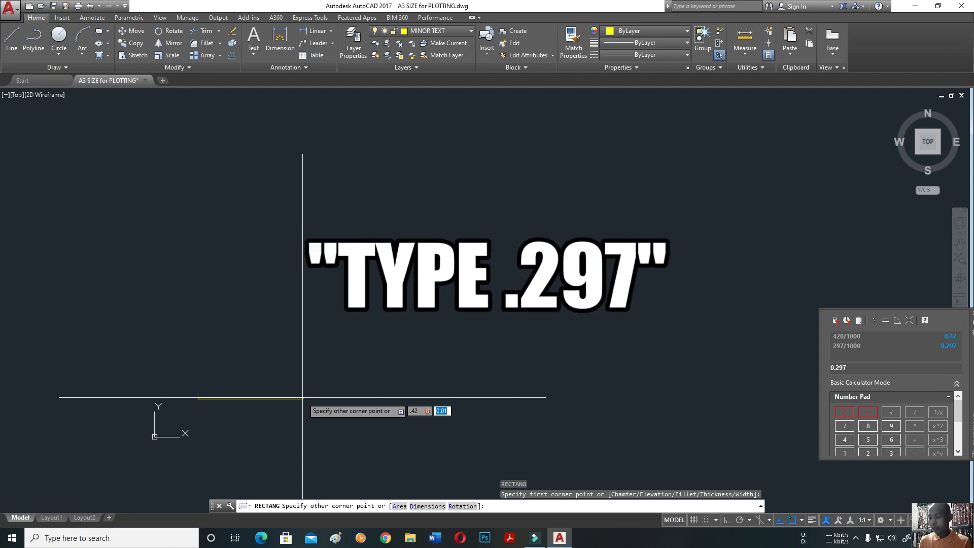
text(.297)
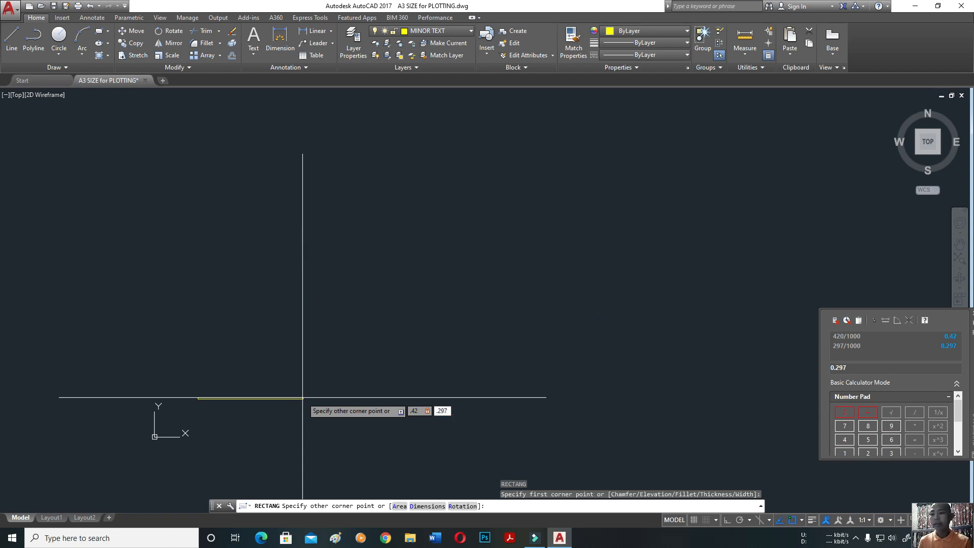
key(Return)
scroll(299, 399, up, 6)
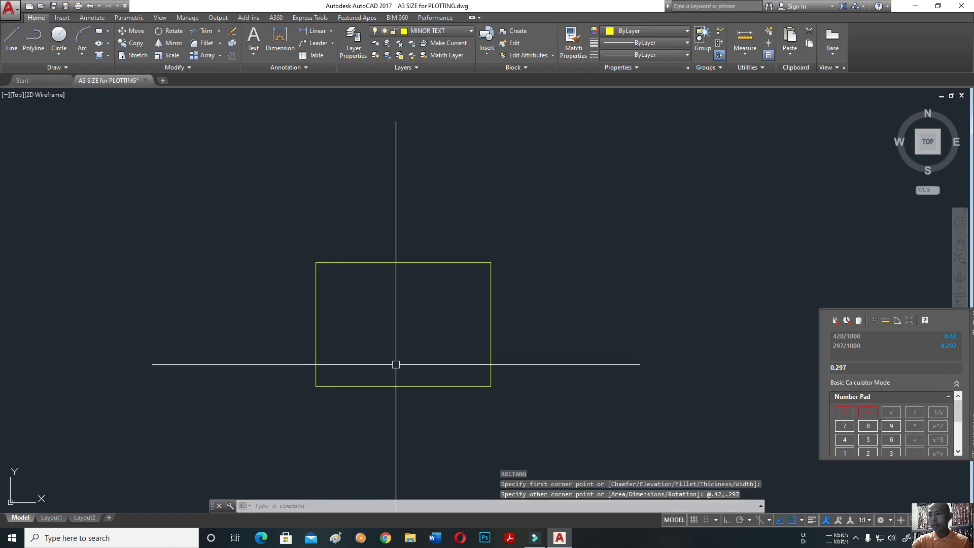
middle_drag(396, 363, 402, 367)
scroll(402, 376, up, 2)
middle_drag(460, 268, 473, 296)
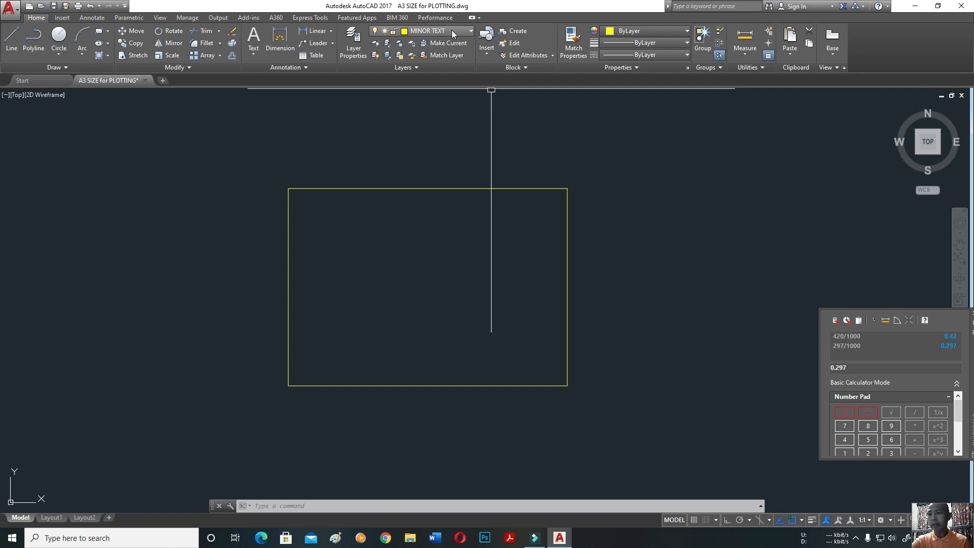
click(496, 168)
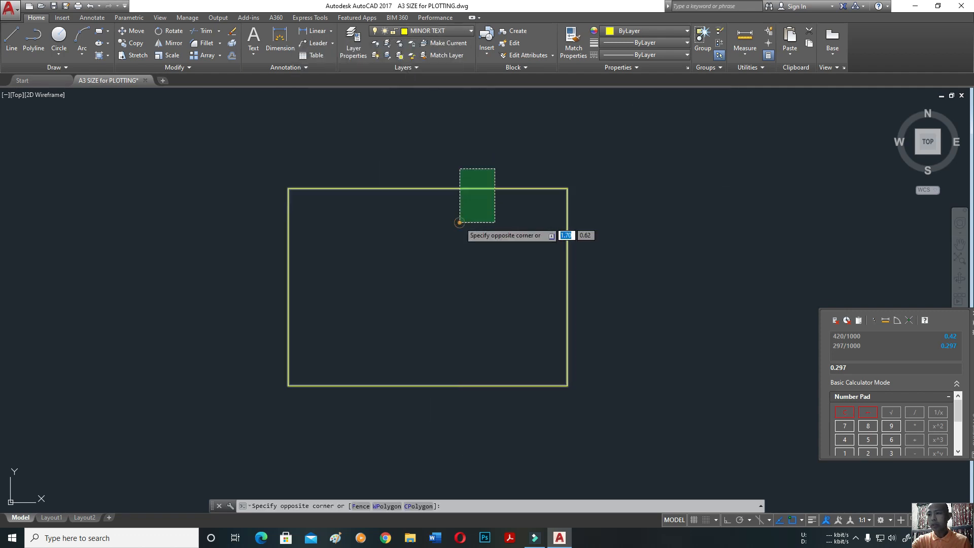
click(459, 220)
key(Escape)
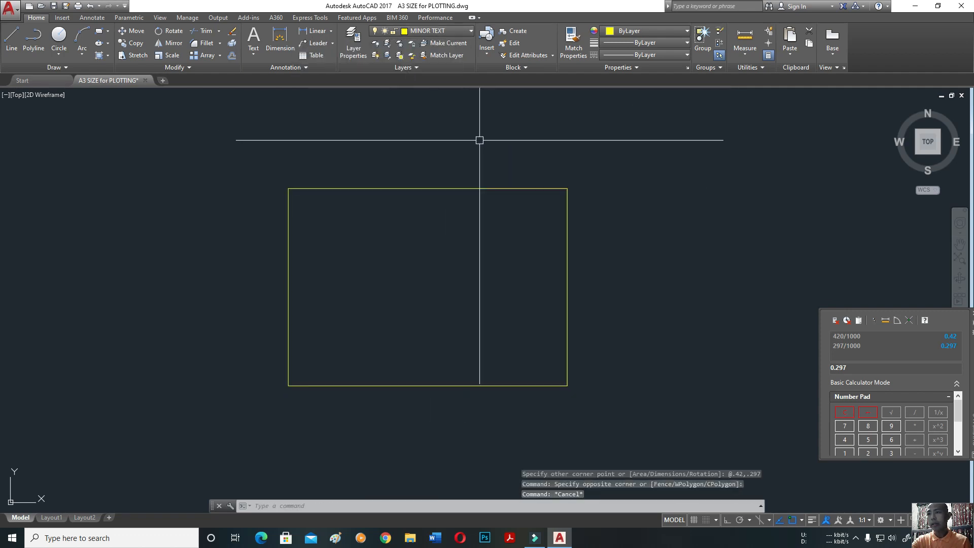
click(462, 30)
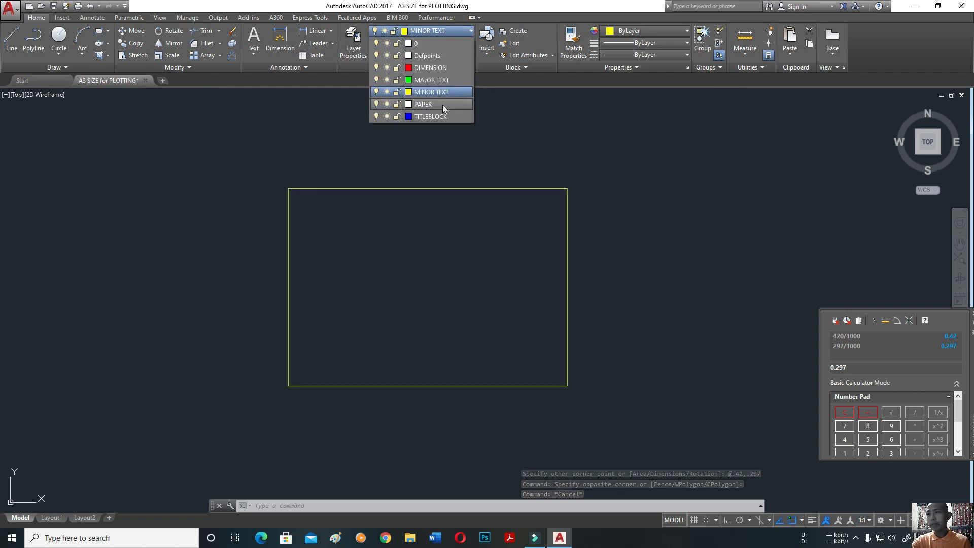
click(521, 166)
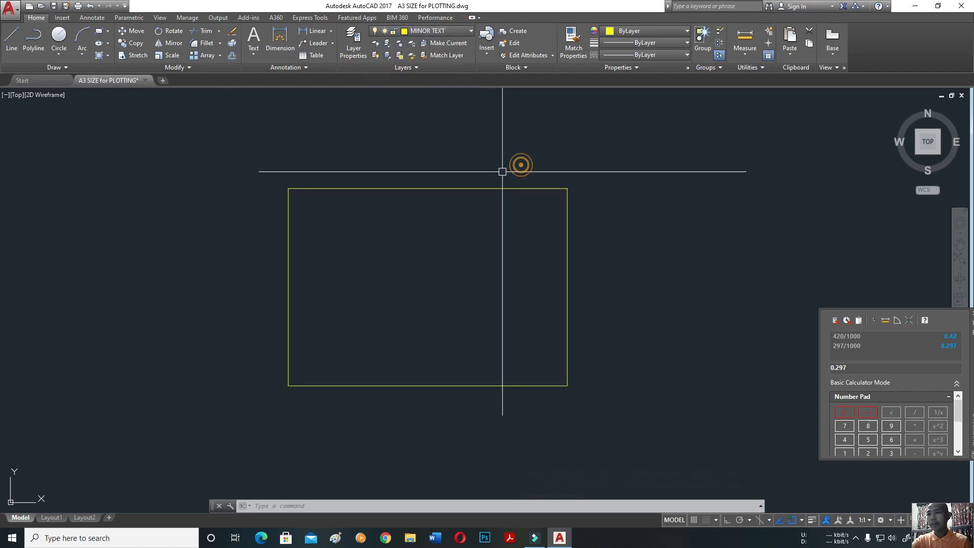
Move the A3 outline rectangle onto the PAPER layer
click(528, 189)
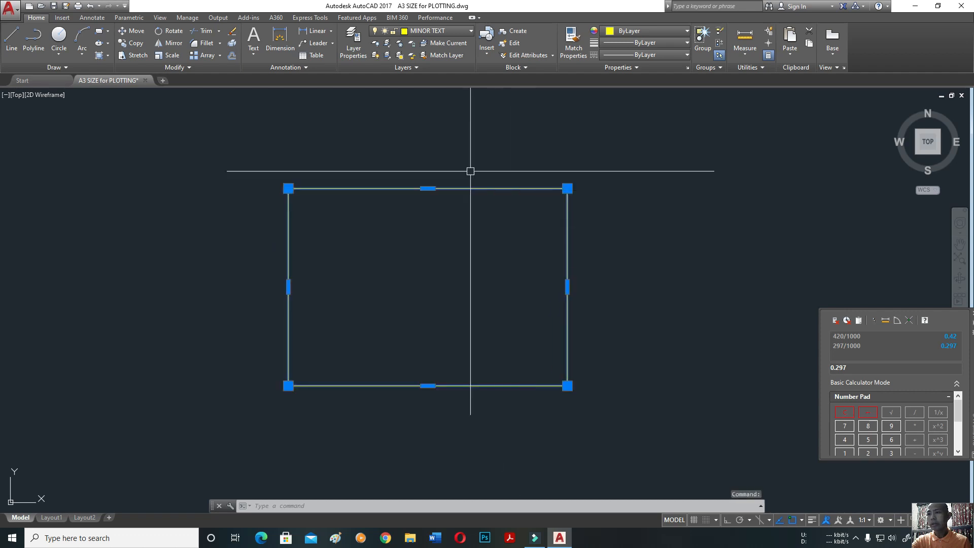
click(469, 31)
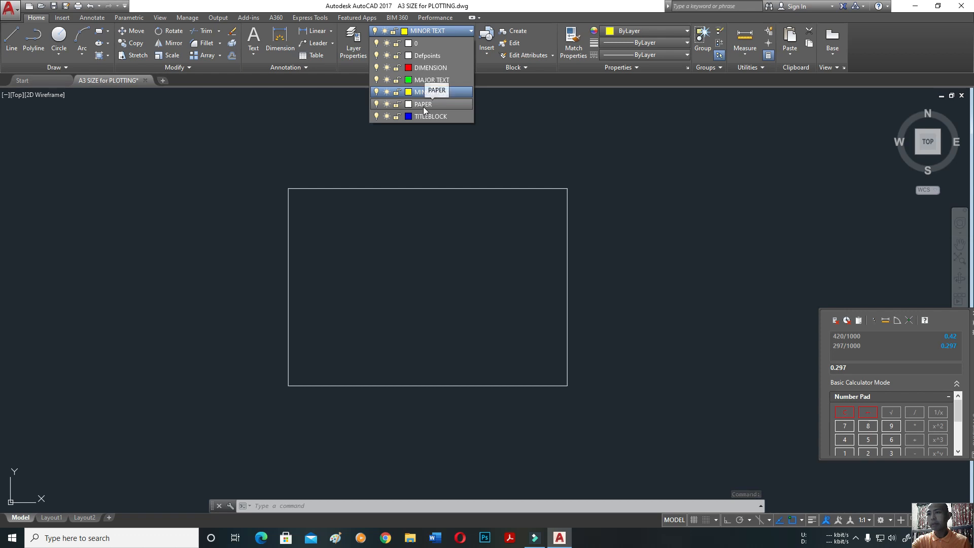
click(425, 105)
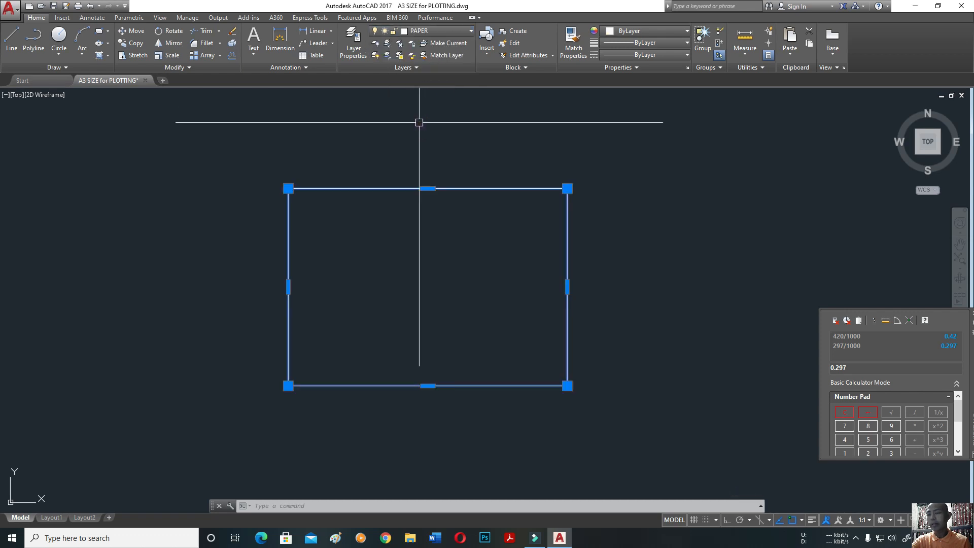
key(Escape)
Make PAPER the current layer by matching the layer of the A3 outline rectangle
click(448, 191)
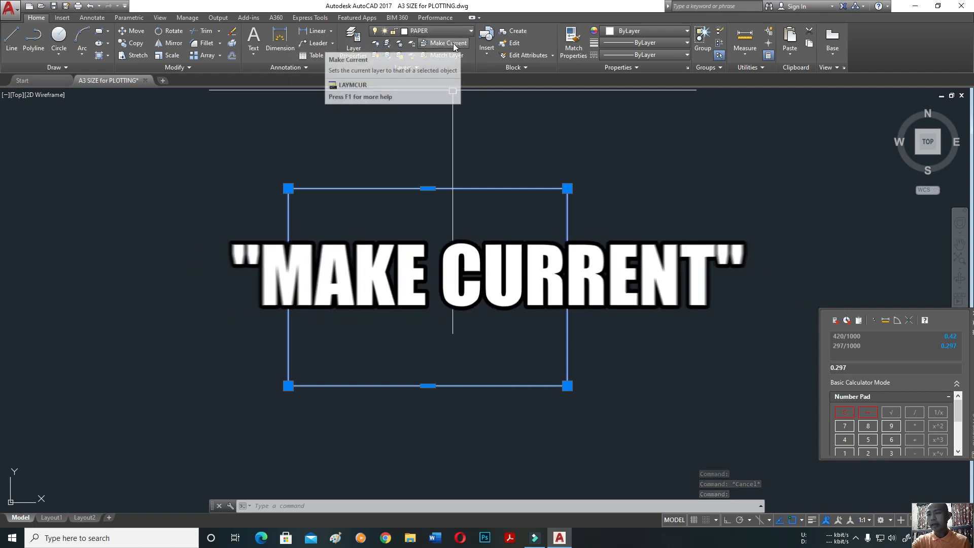
click(452, 43)
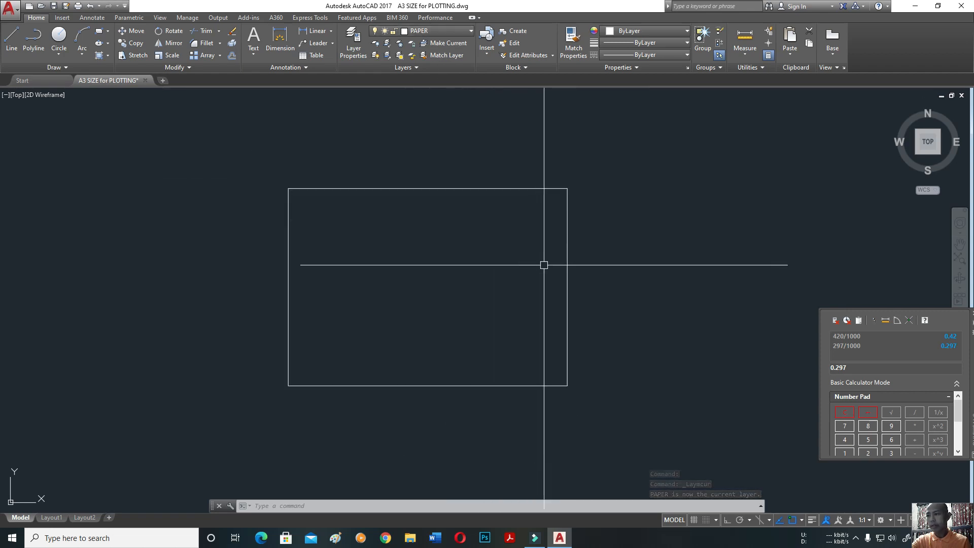
mouse_move(434, 304)
middle_down()
mouse_move(443, 354)
mouse_move(413, 330)
middle_up()
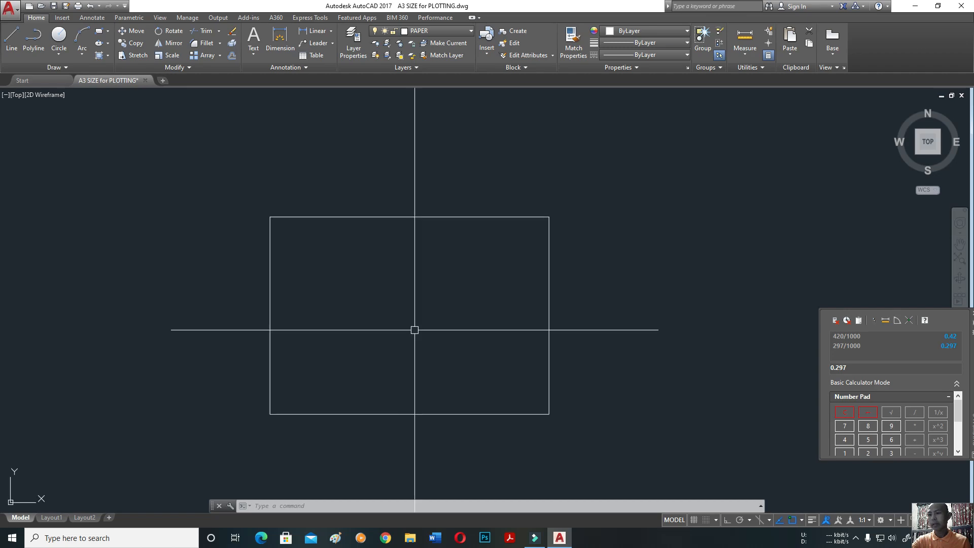
scroll(408, 333, up, 2)
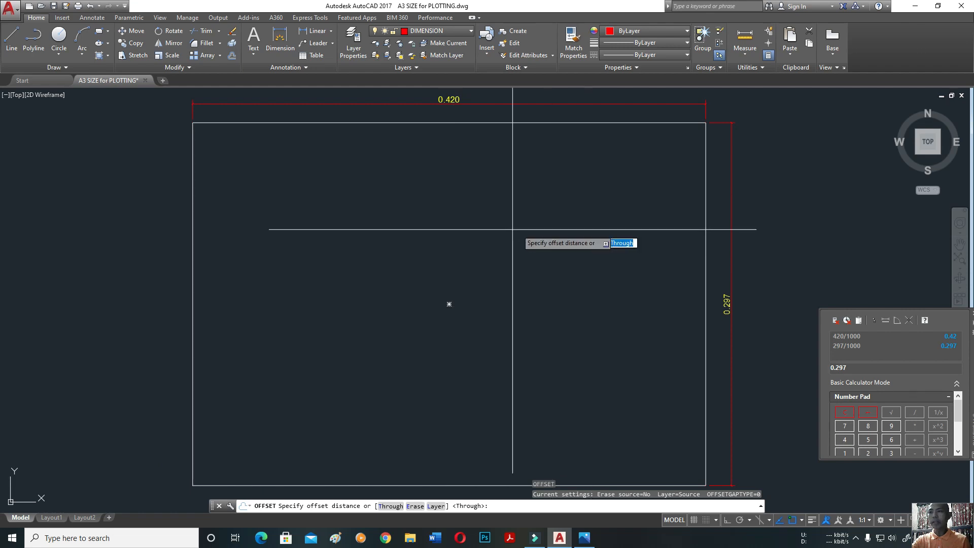
Calculate 10/1000 in the calculator and offset the A3 outline rectangle inward by 0.01 to form the inner border
key(Escape)
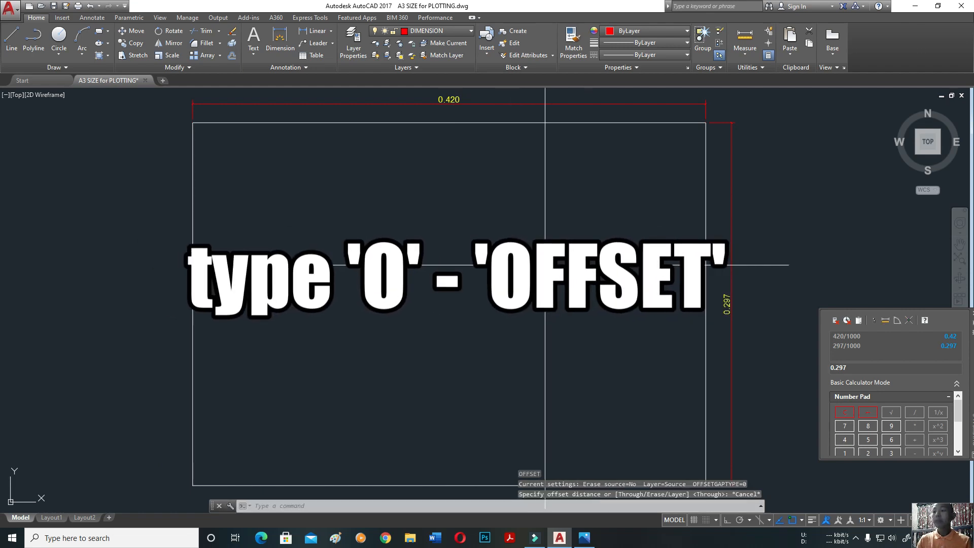
text(o)
key(Return)
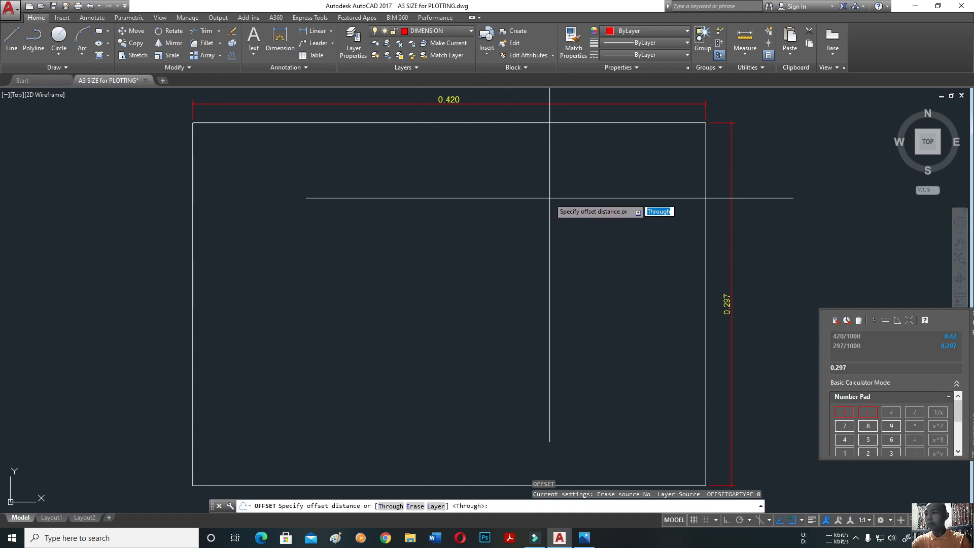
double_click(858, 368)
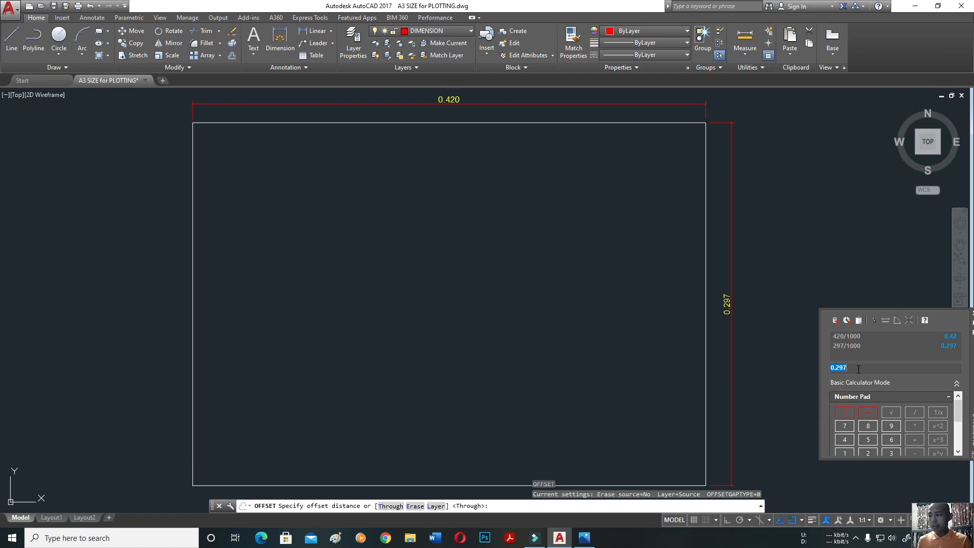
text(10/1000)
key(Return)
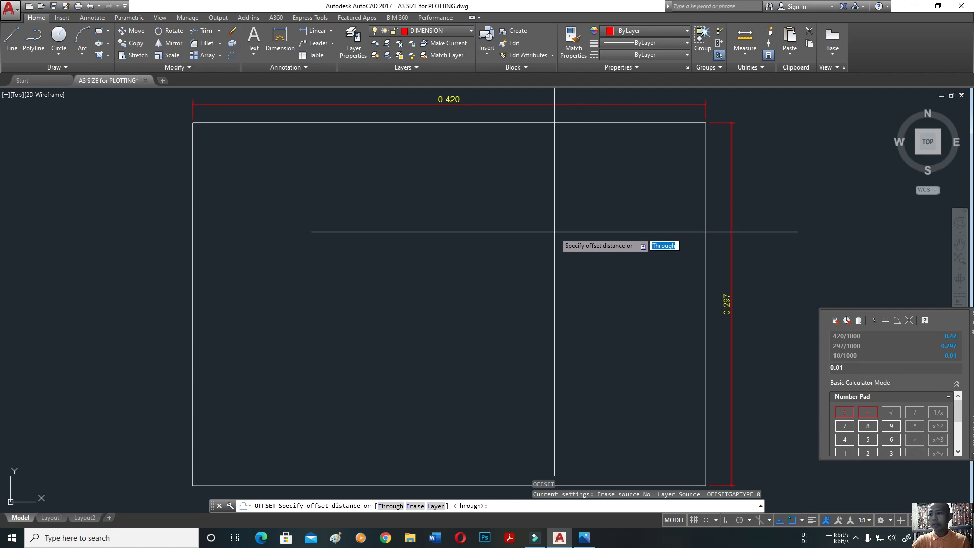
text(.01)
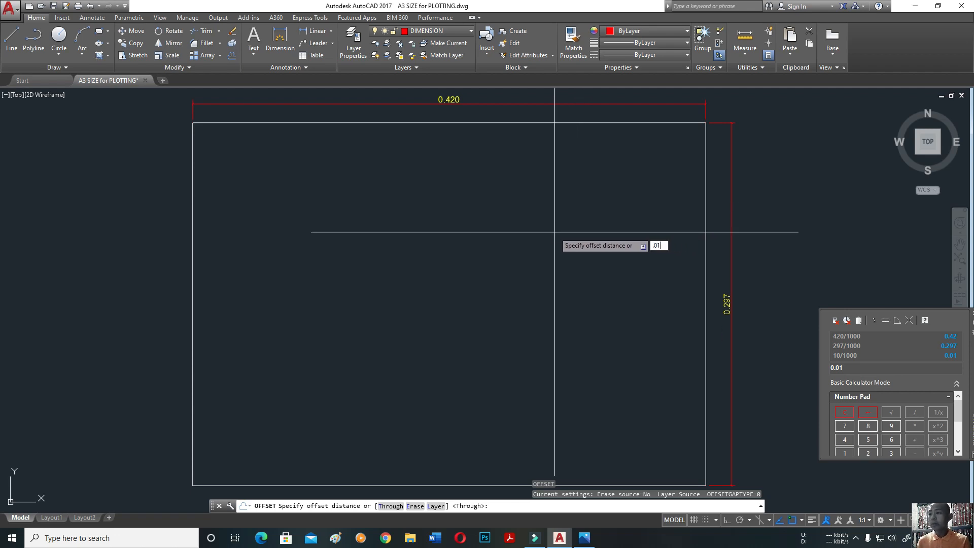
key(Return)
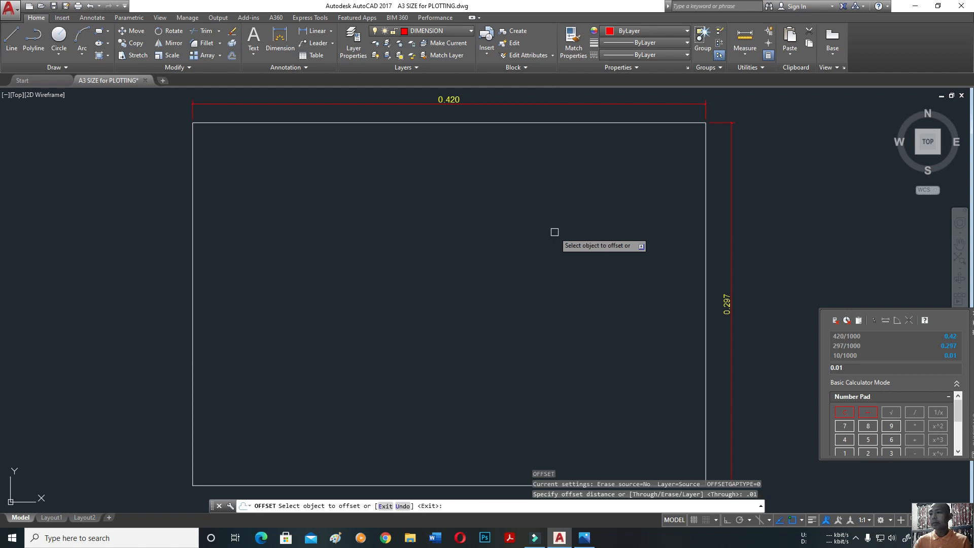
click(543, 123)
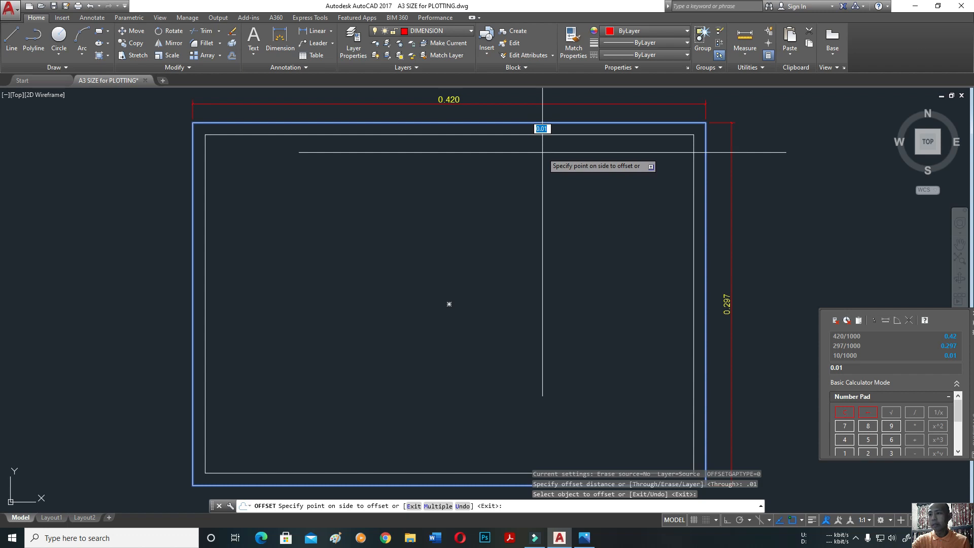
click(525, 188)
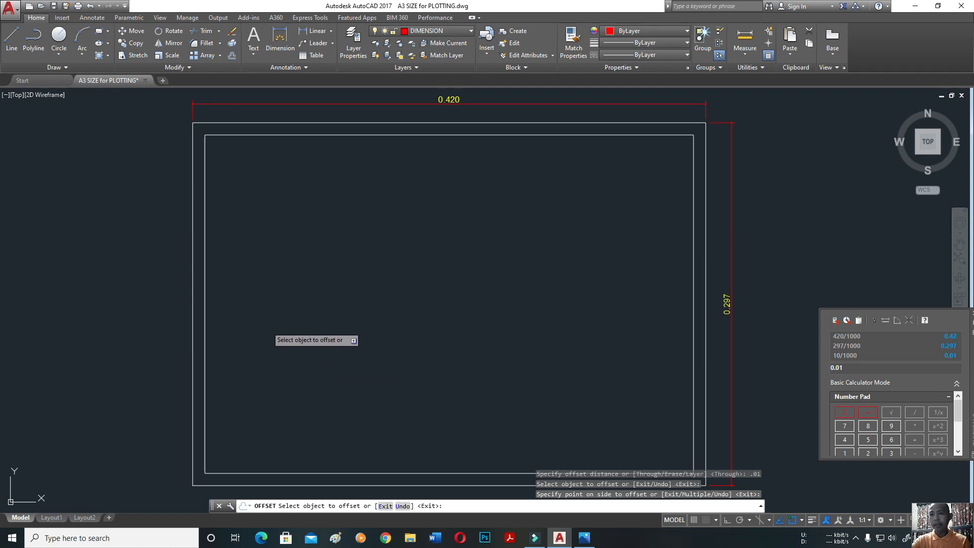
key(Escape)
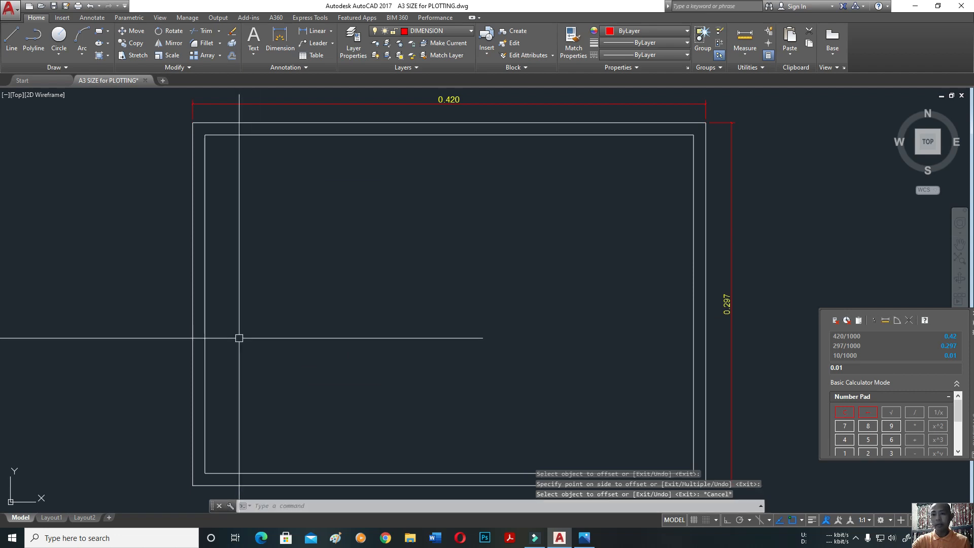
Check the left margin between the A3 outline and the inner border with a temporary linear dimension
click(315, 31)
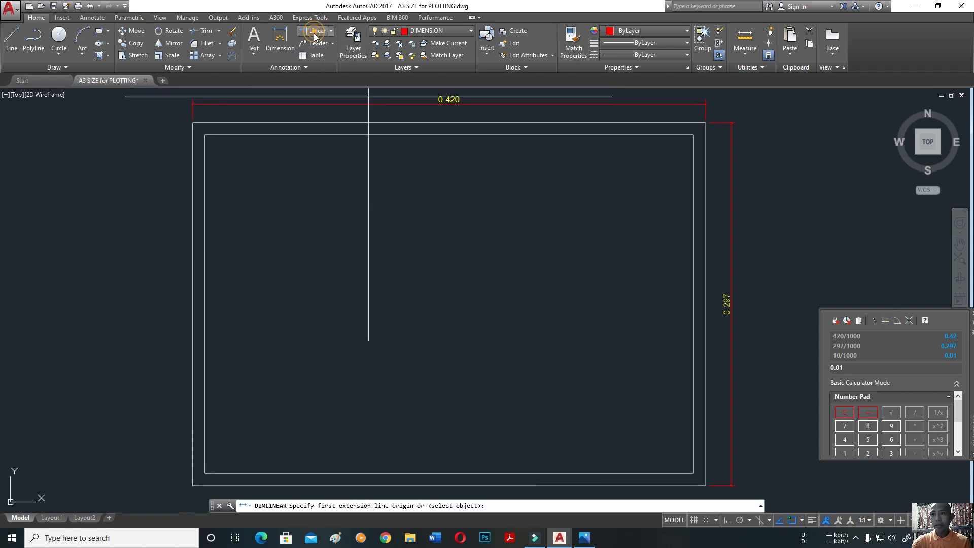
click(194, 137)
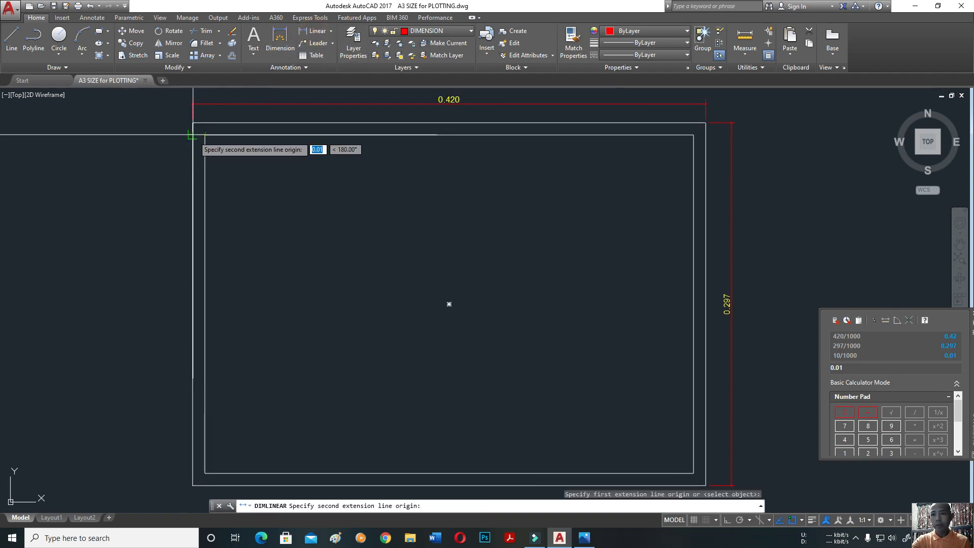
click(205, 135)
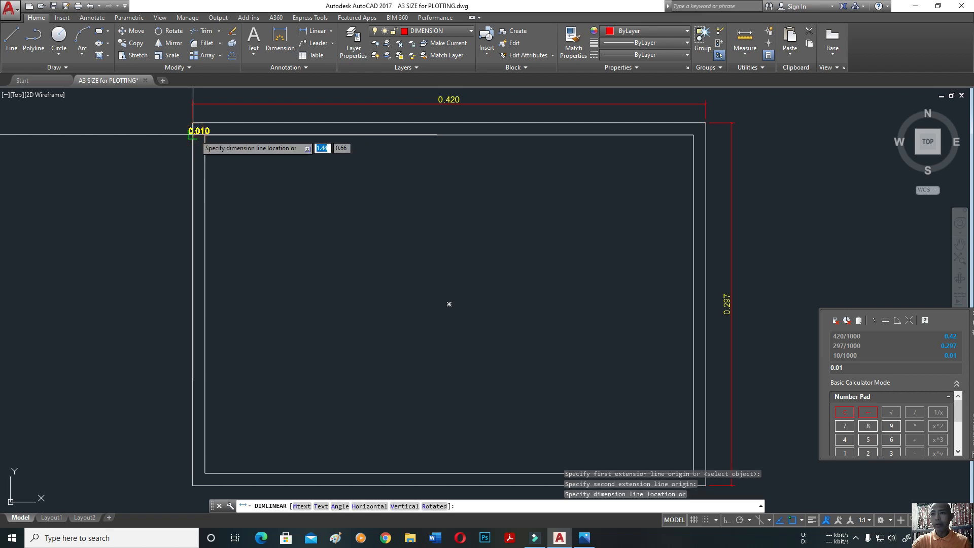
key(Escape)
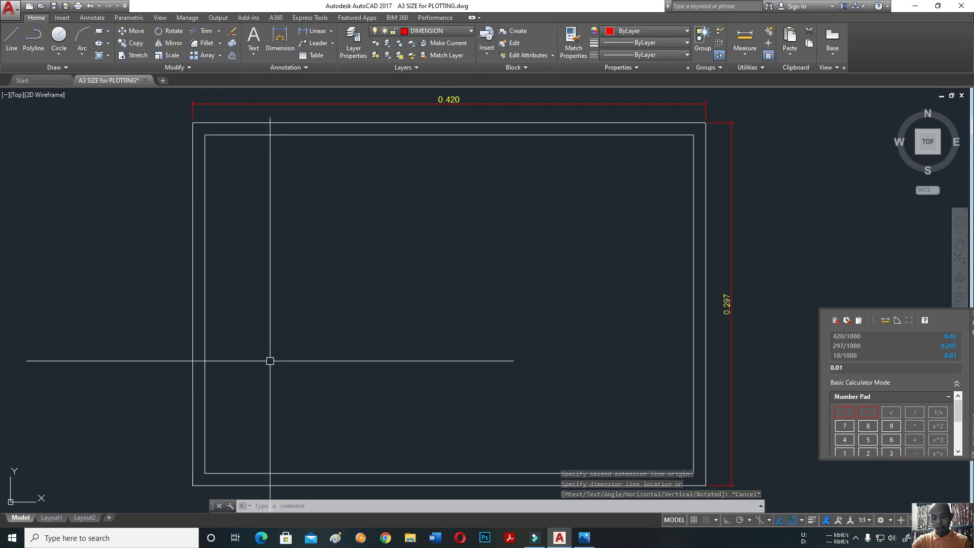
Stretch the left side of the inner border 0.015 to the right with Ortho on, using a crossing window around that side
text(S)
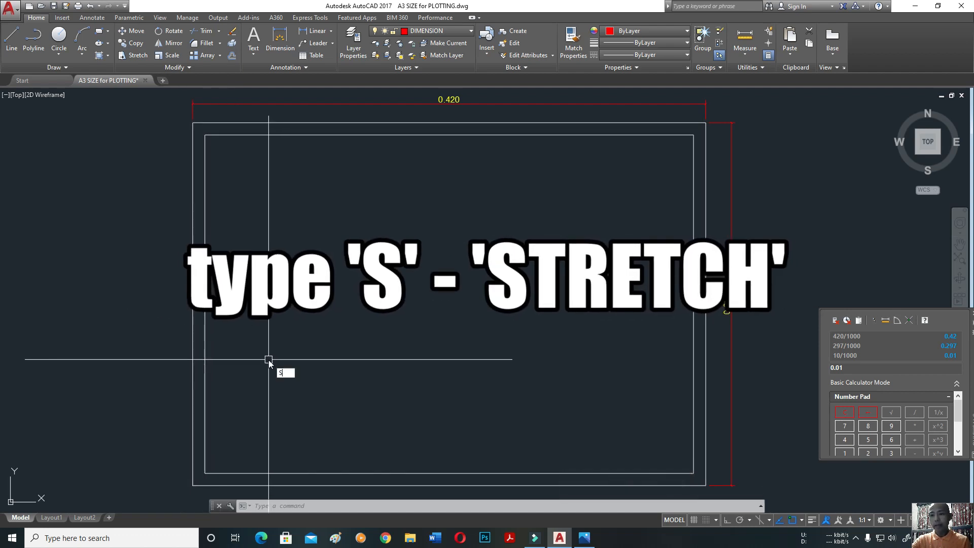
key(Return)
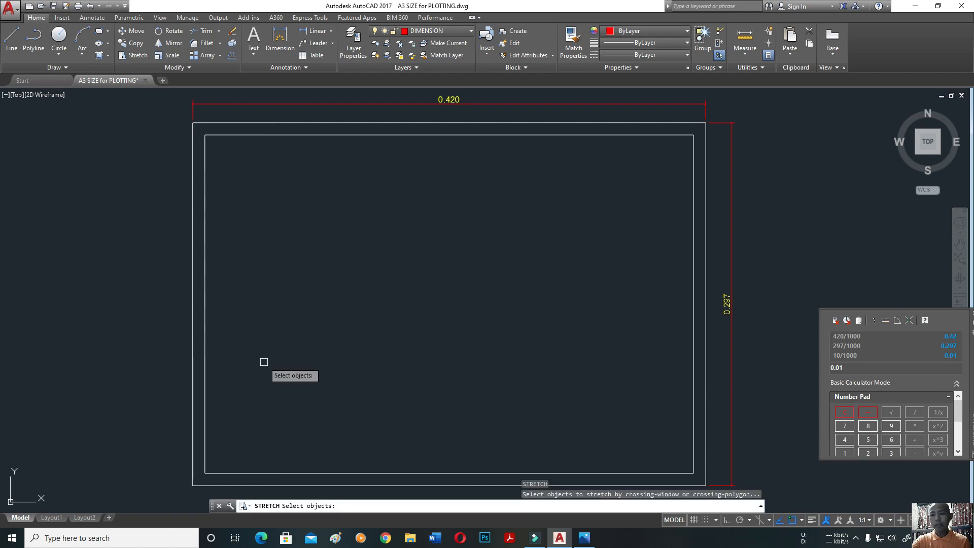
click(214, 128)
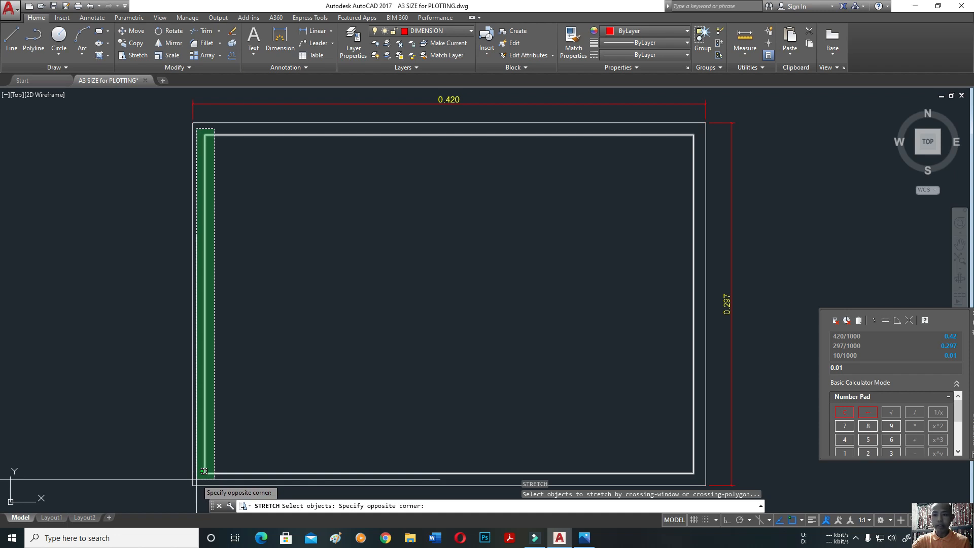
click(204, 470)
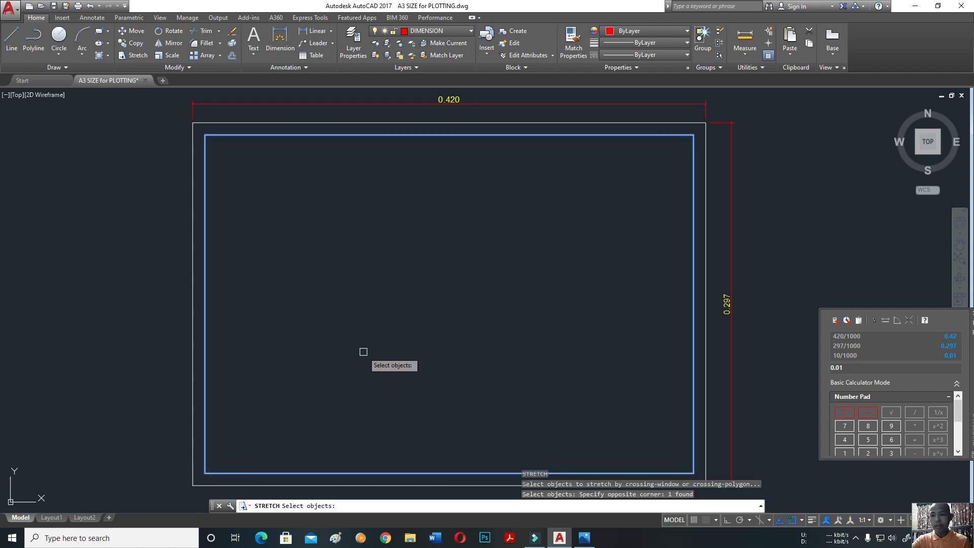
key(Return)
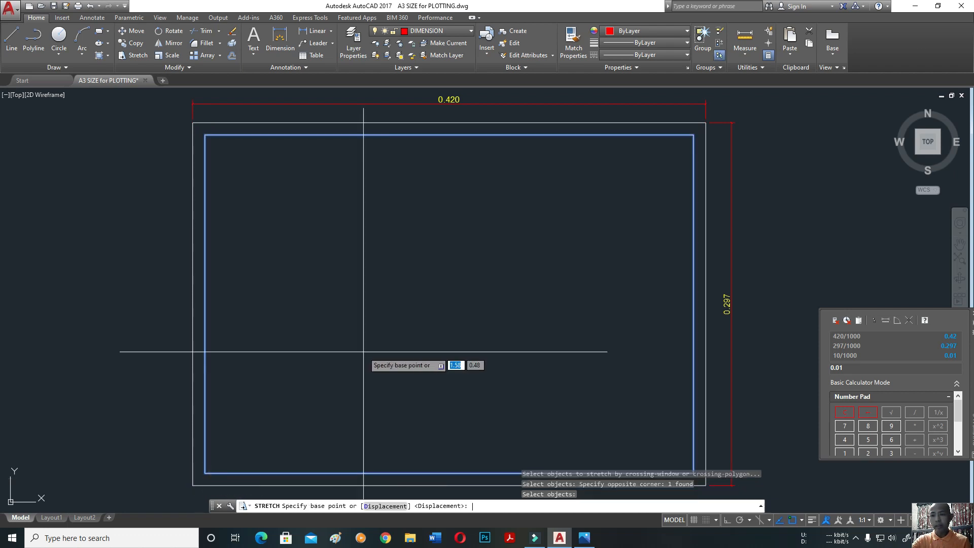
click(277, 356)
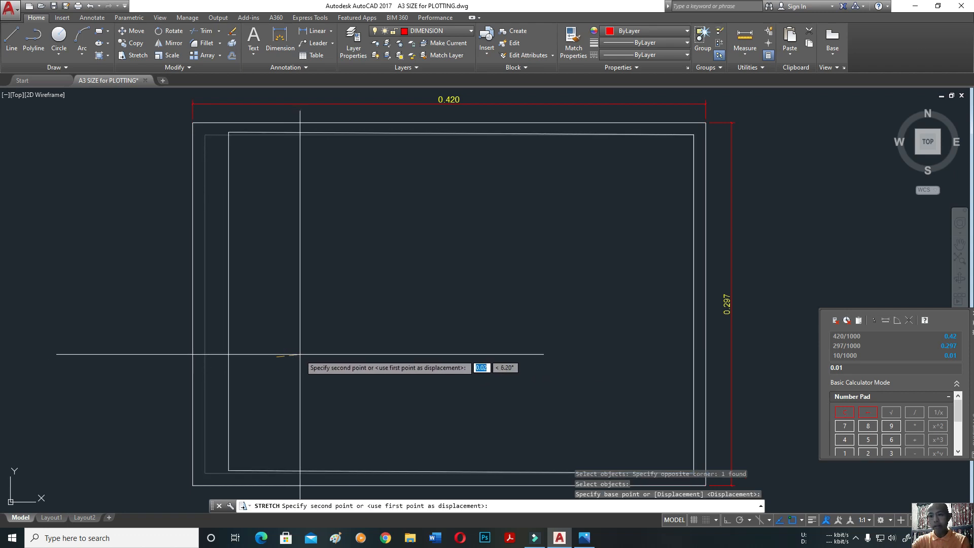
key(F8)
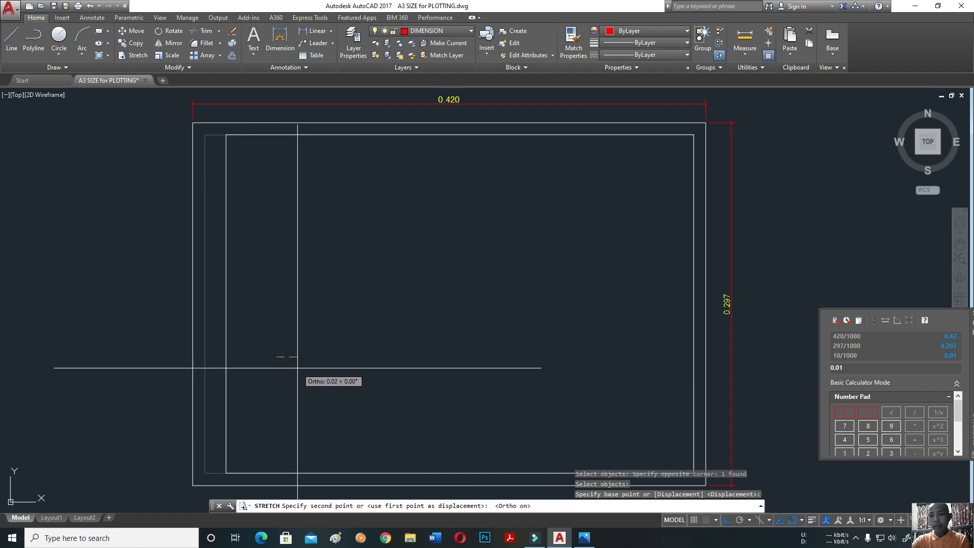
key(F8)
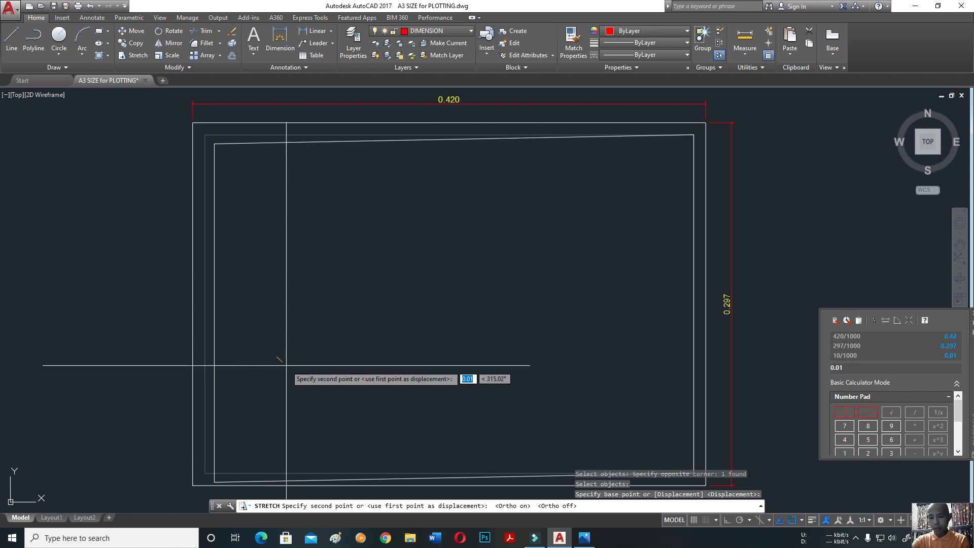
key(F8)
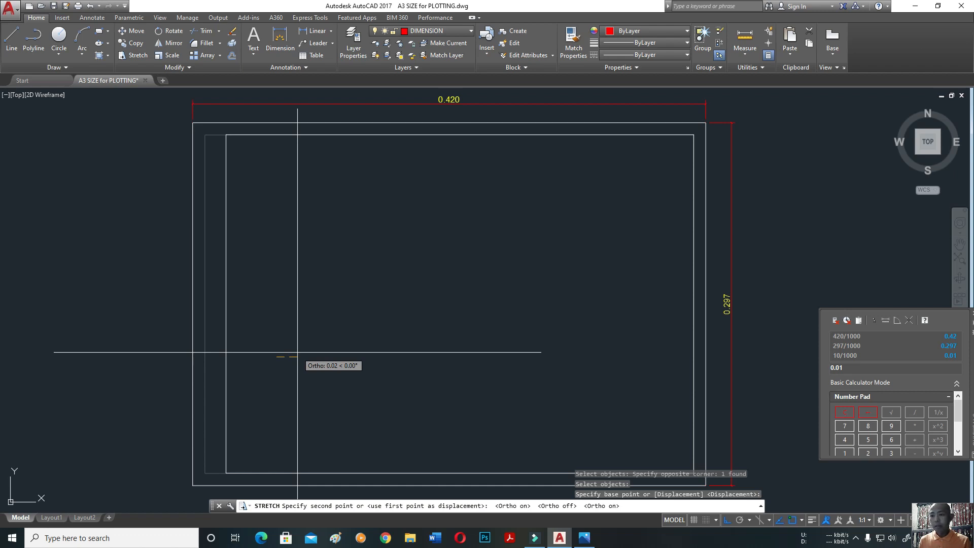
text(.015)
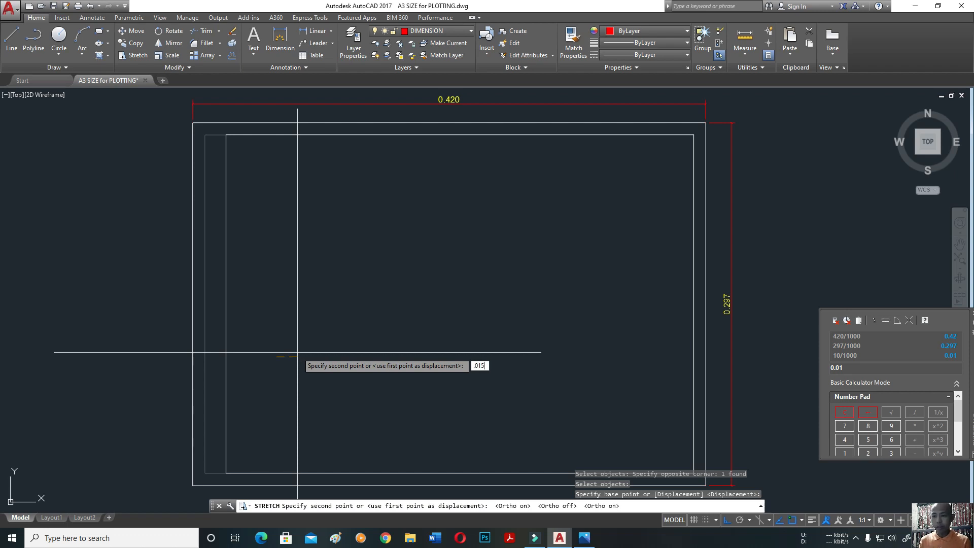
key(Return)
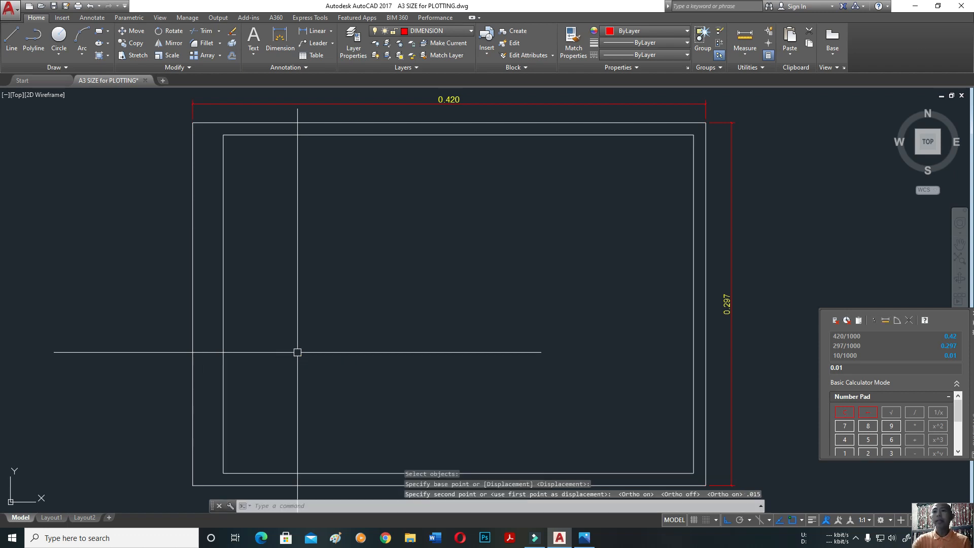
Check the stretched border's left margin with a temporary linear dimension and compare it with the A3 SIZE PAPER reference image
click(315, 31)
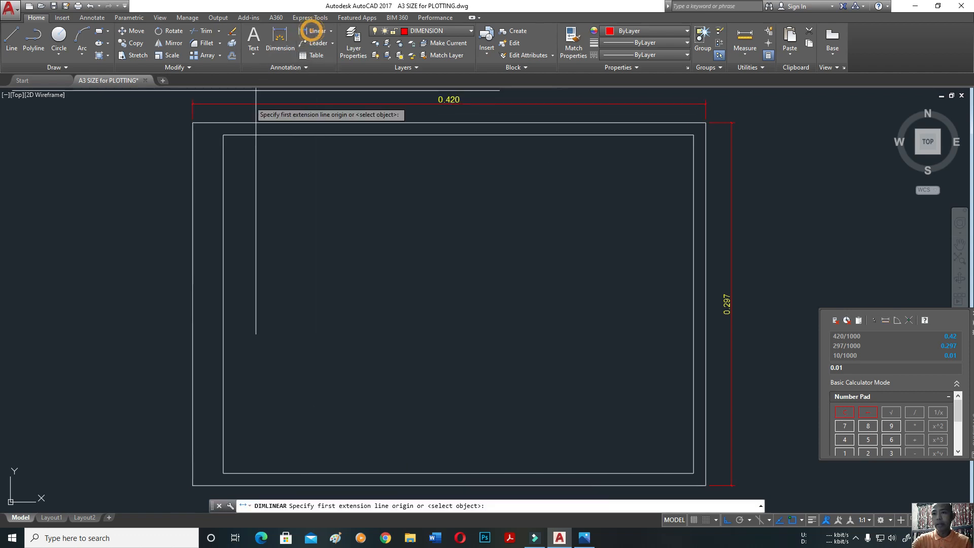
click(223, 134)
click(195, 130)
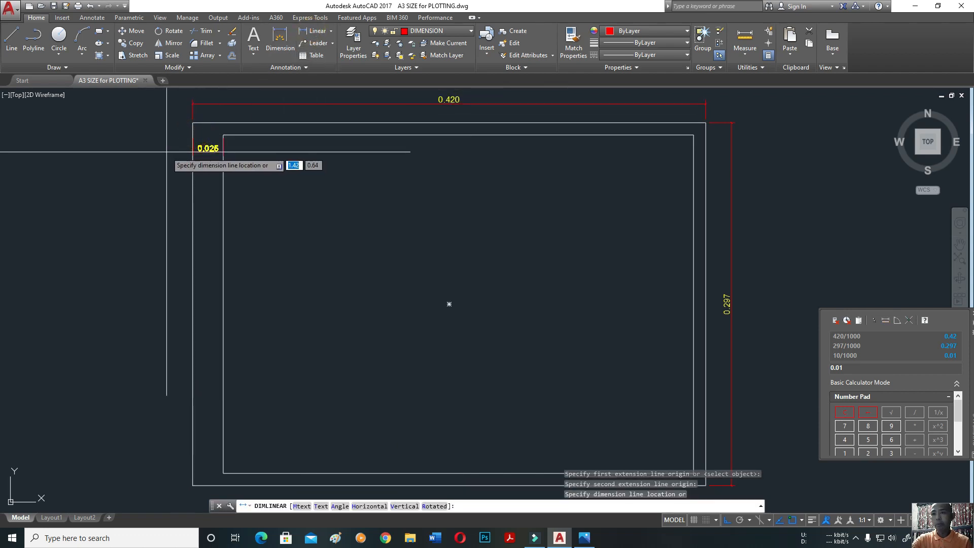
key(Escape)
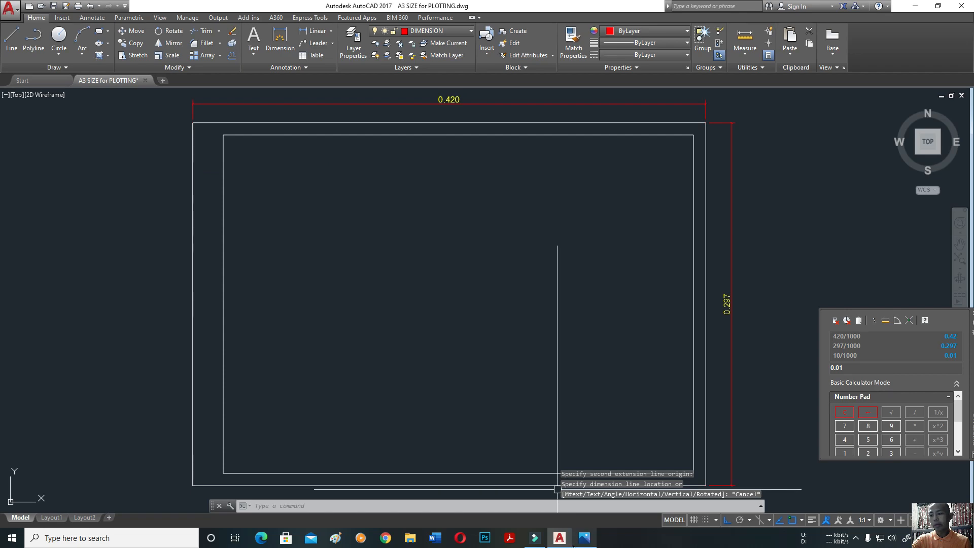
click(583, 536)
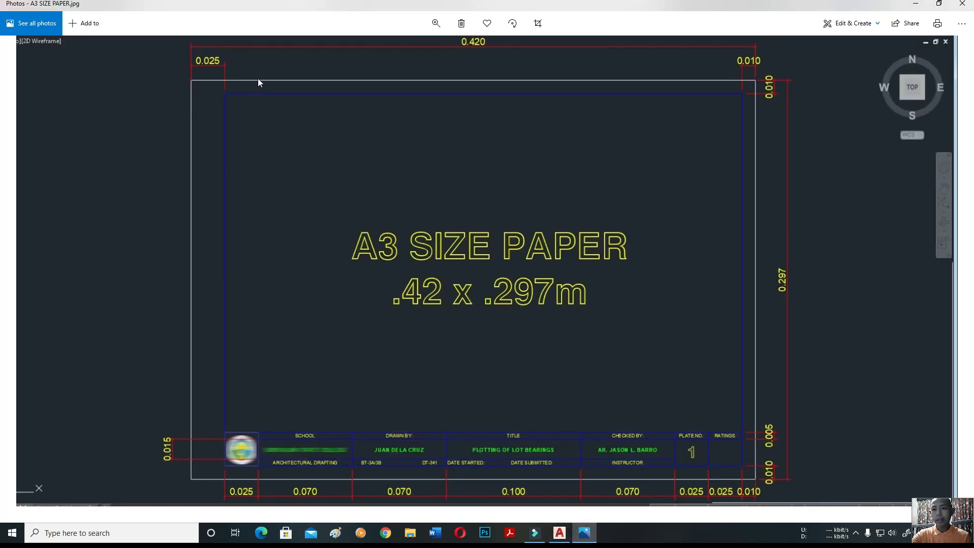
key(alt+Tab)
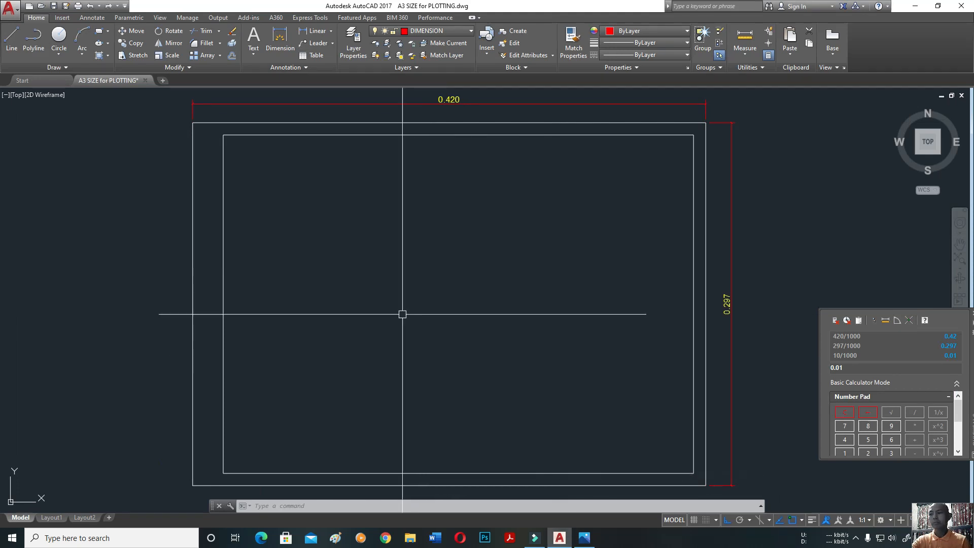
Put the inner border on the TITLEBLOCK layer and make that layer current by matching the border's layer
click(435, 135)
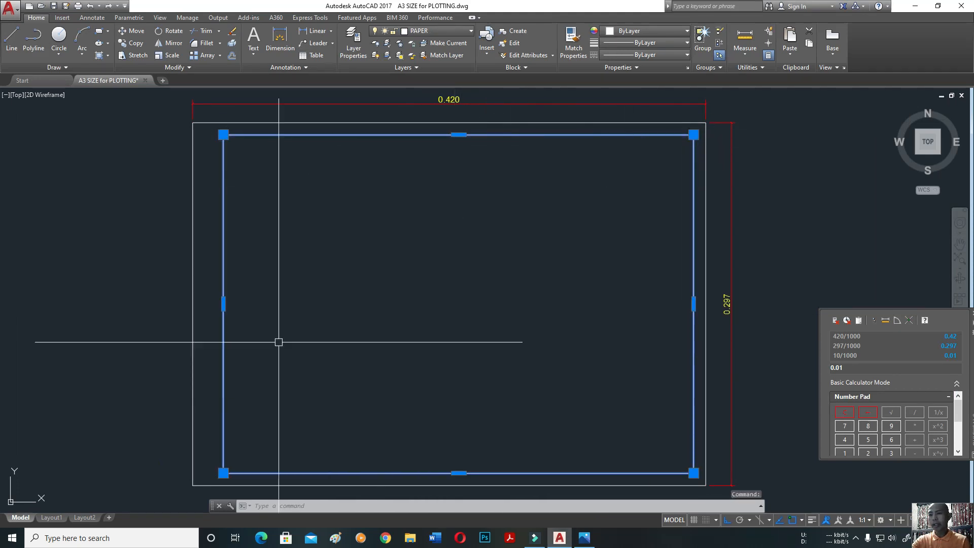
click(449, 30)
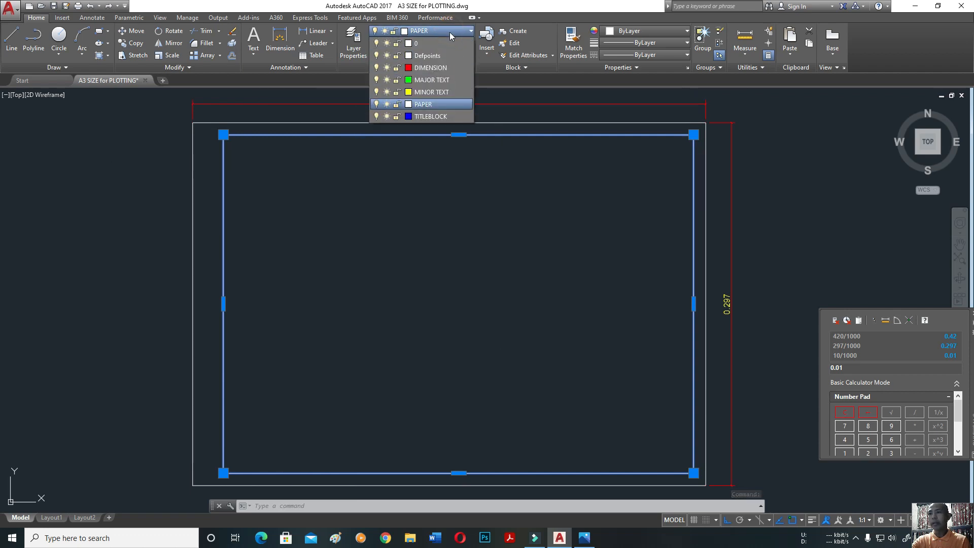
click(427, 117)
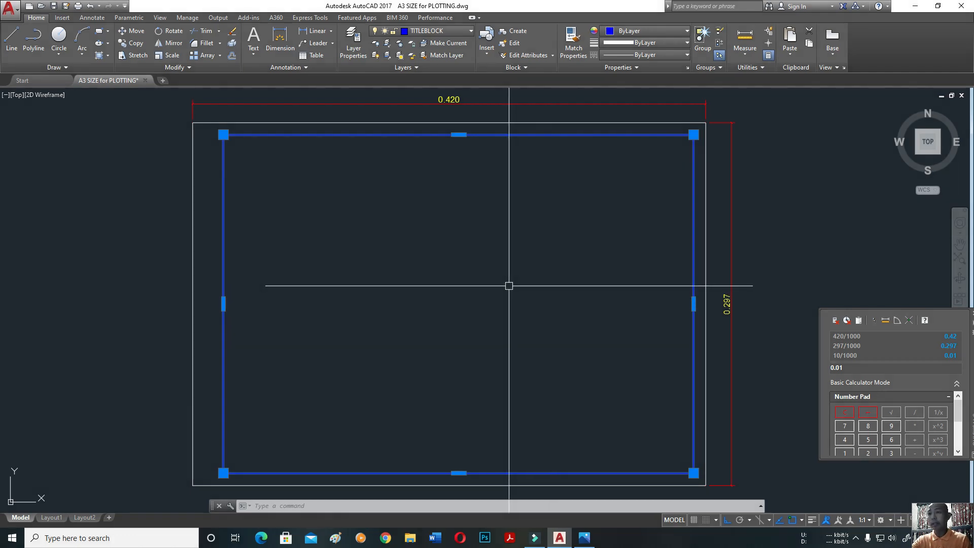
key(Escape)
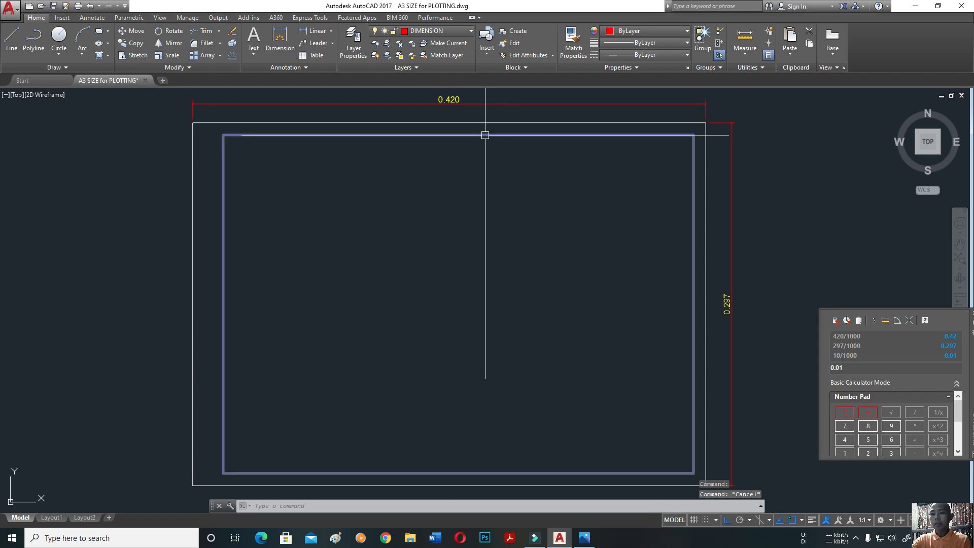
click(484, 134)
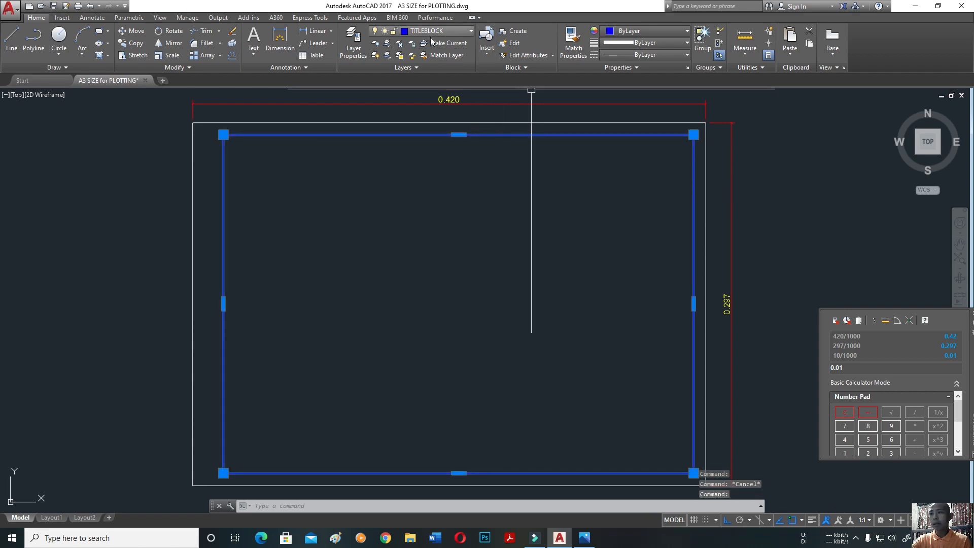
click(453, 44)
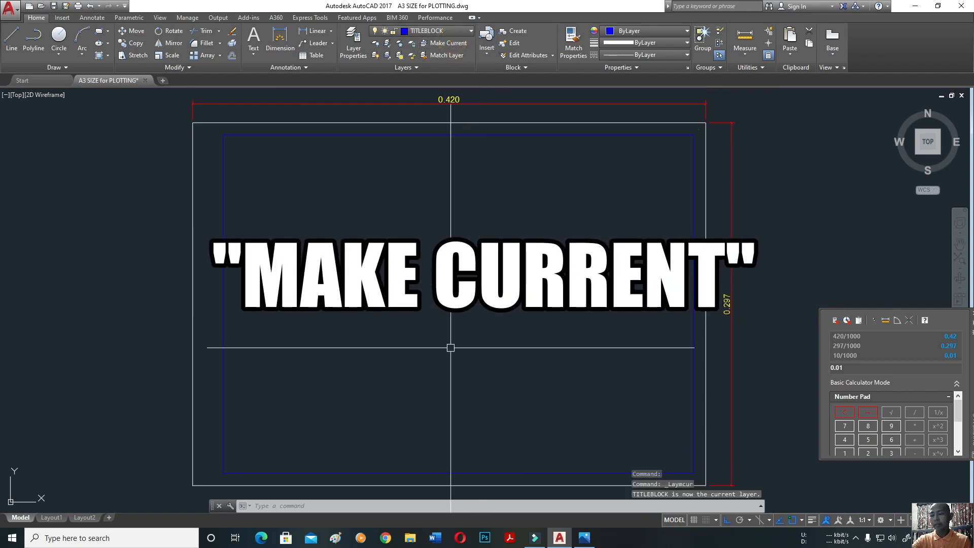
text(l)
key(Return)
middle_drag(448, 364, 433, 307)
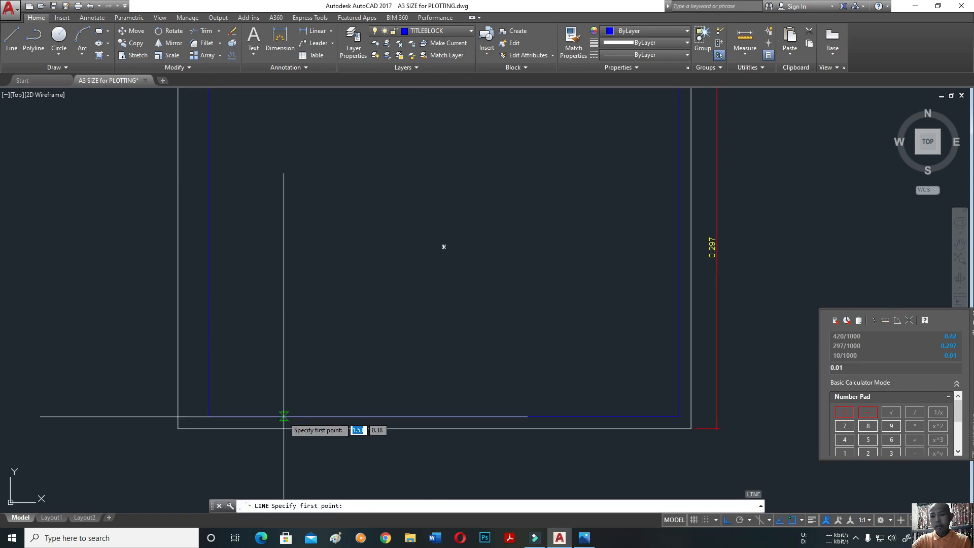
click(208, 416)
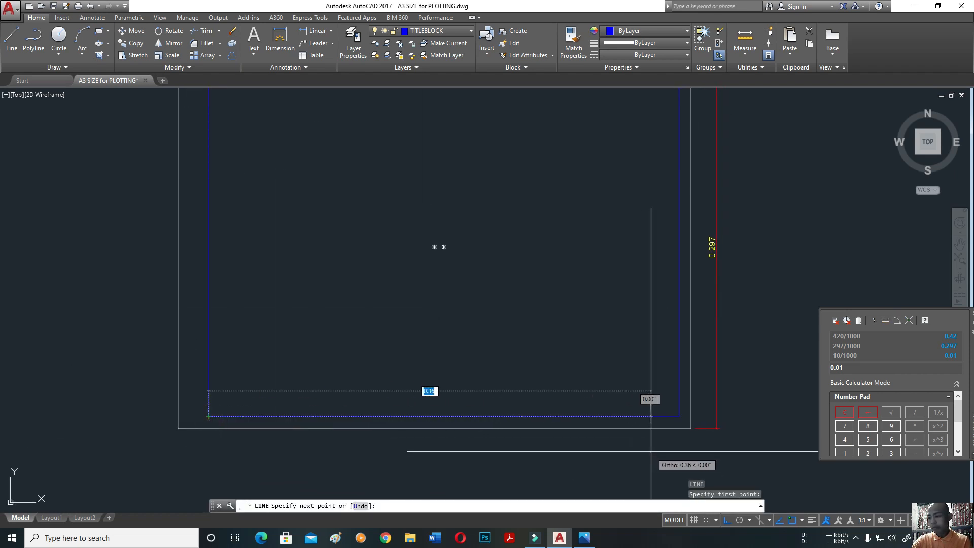
click(682, 417)
key(Escape)
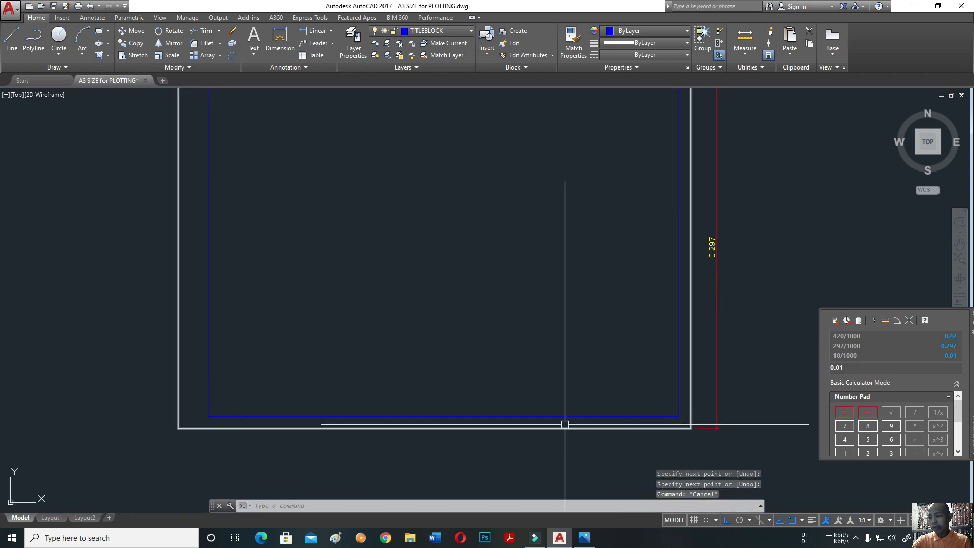
key(ctrl+z)
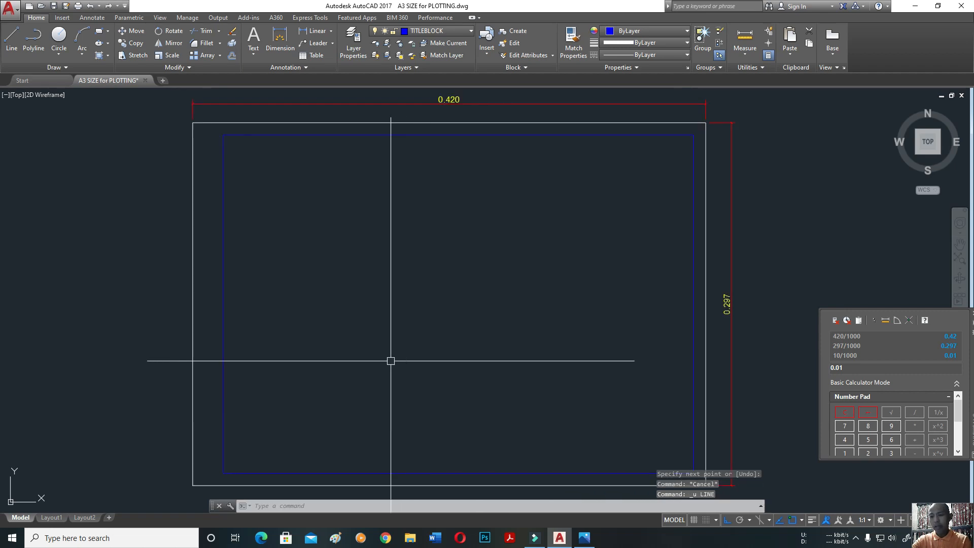
Draw a line along the inner border's bottom edge, from its lower-left corner to its lower-right corner
text(L)
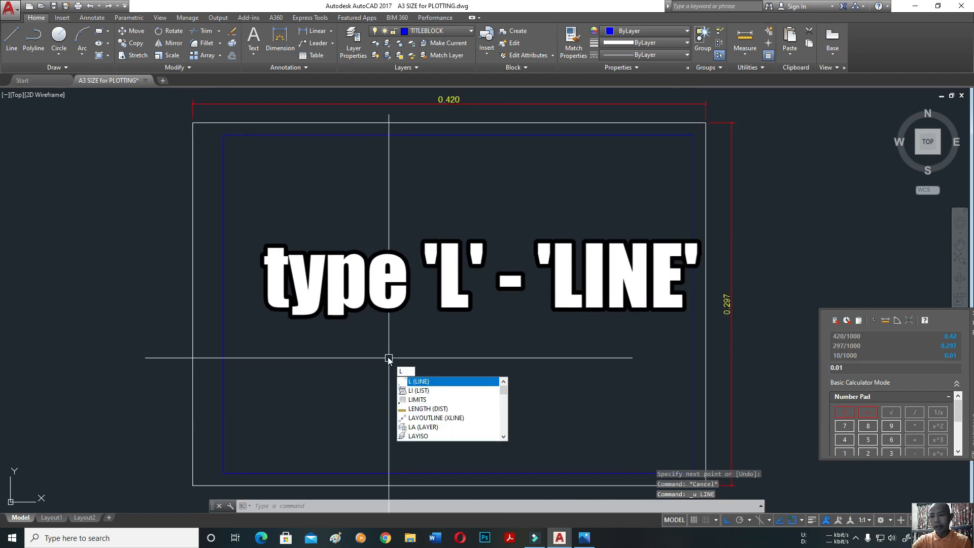
key(Return)
click(223, 473)
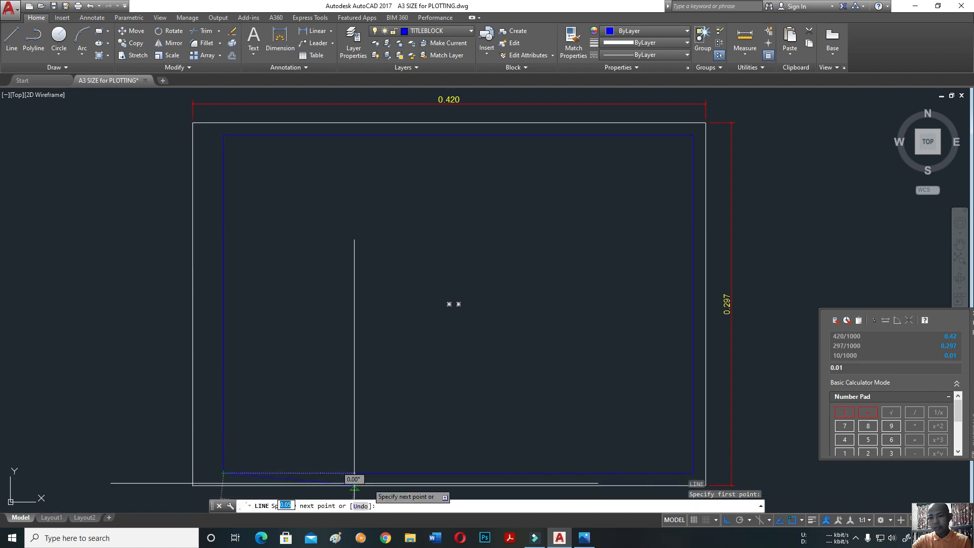
click(660, 481)
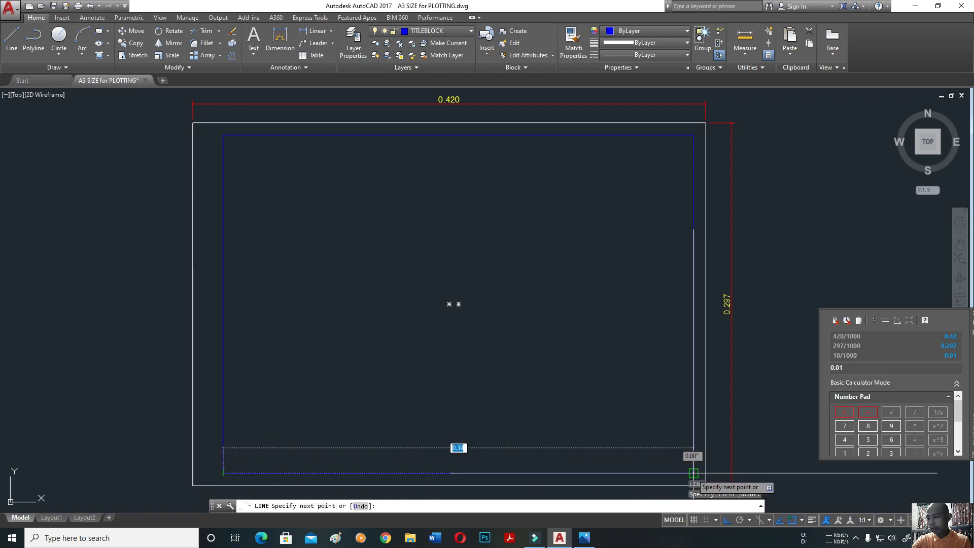
key(Return)
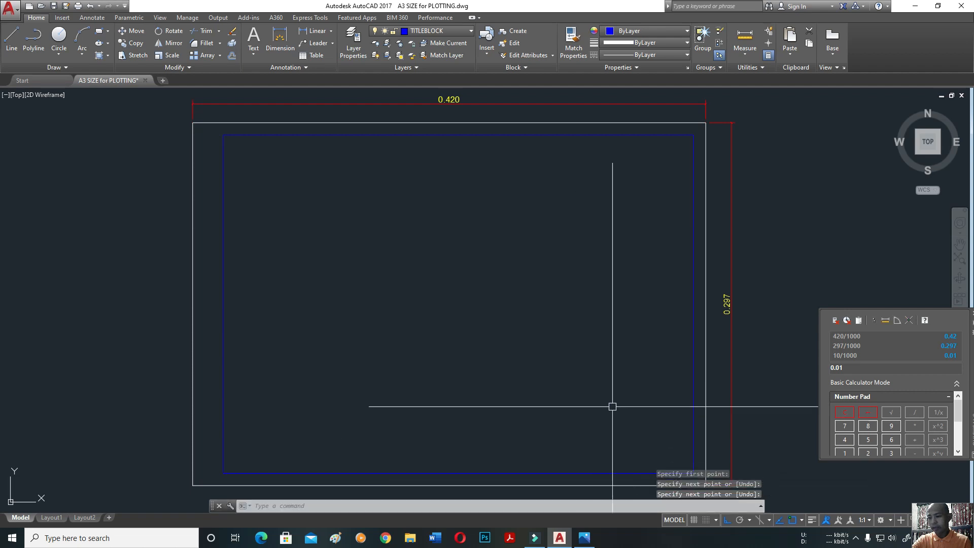
Move the line along the inner border's bottom edge straight up by 0.025
click(496, 473)
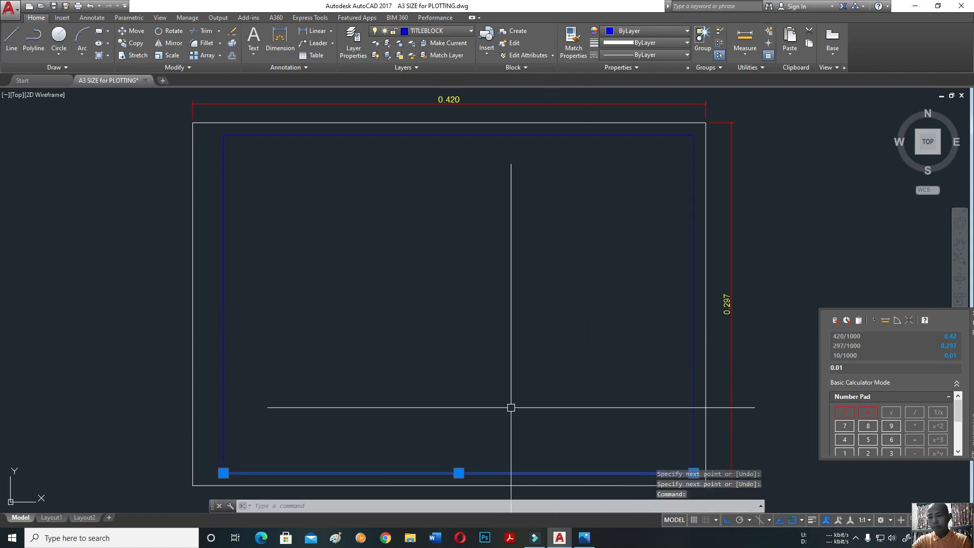
text(M)
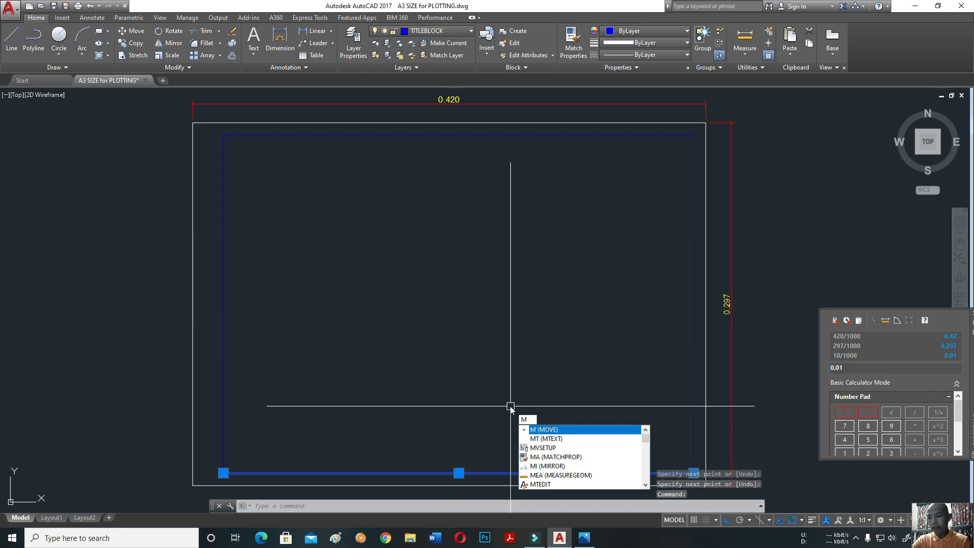
key(Return)
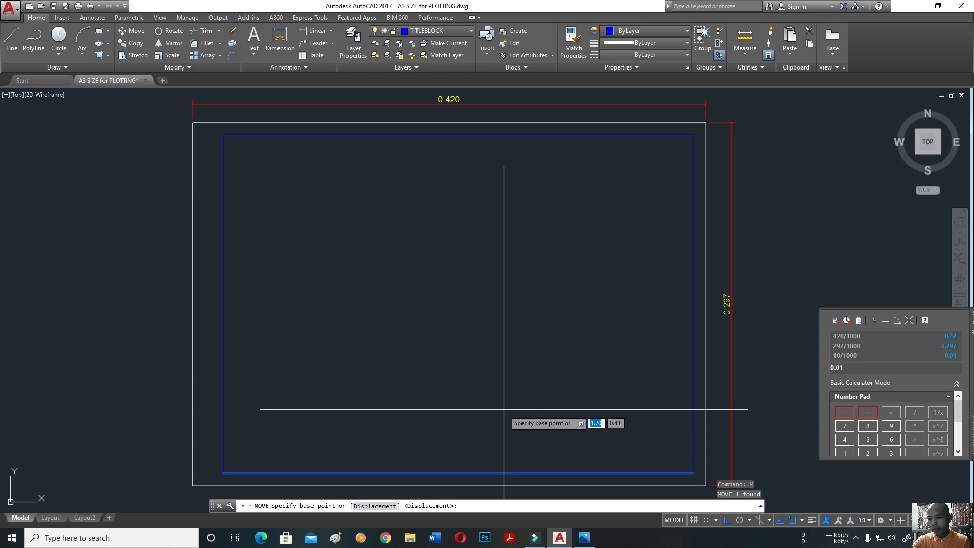
click(503, 409)
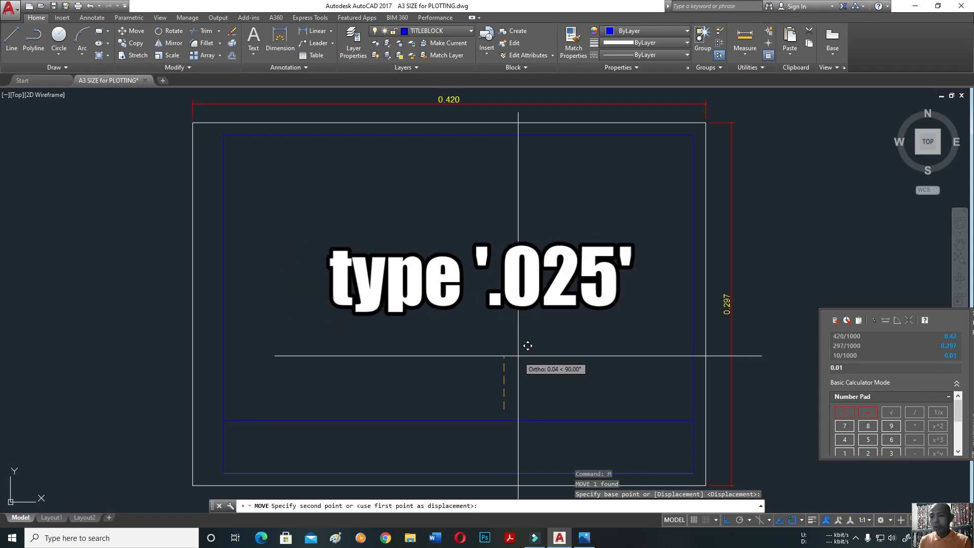
text(.025)
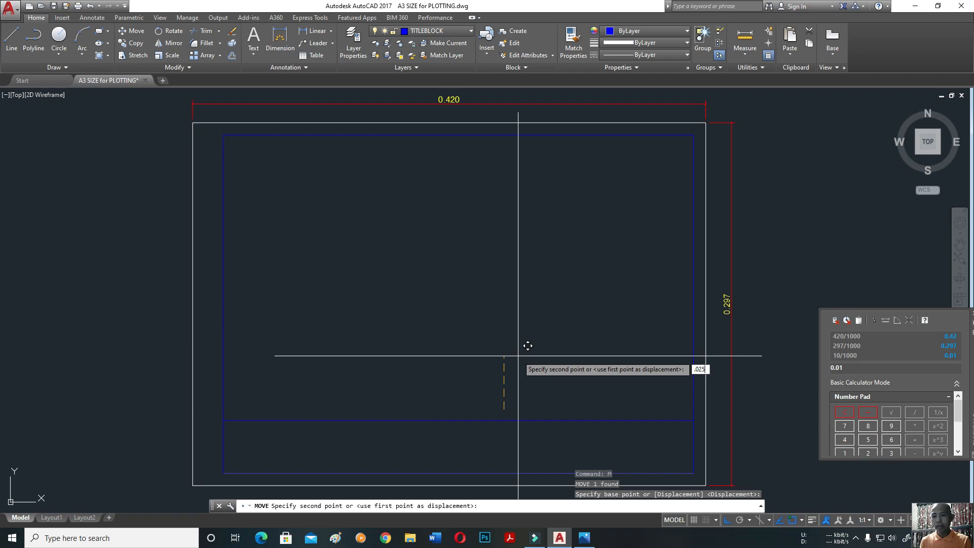
key(Return)
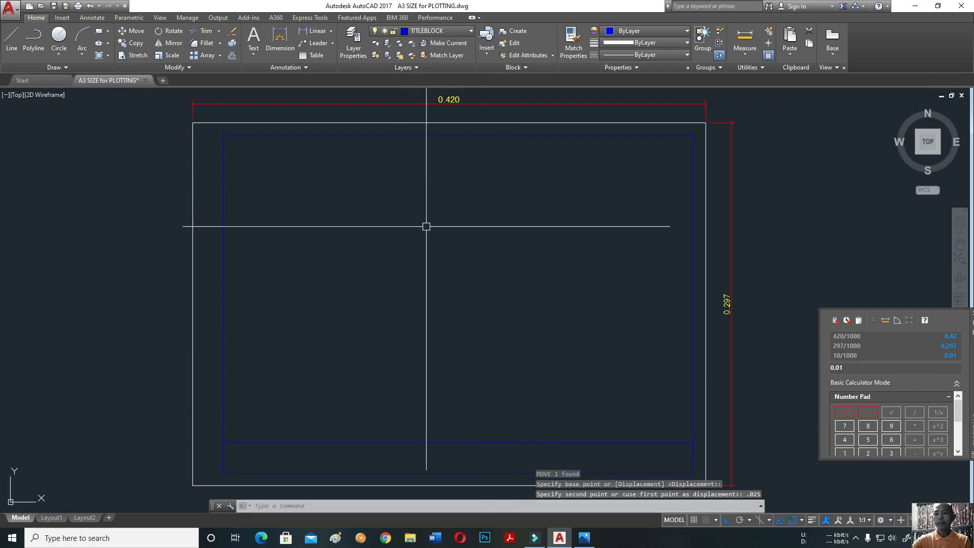
Check the title block strip's height with a temporary linear dimension and compare the strip with the A3 SIZE PAPER reference image
middle_drag(413, 420, 436, 344)
scroll(321, 355, up, 2)
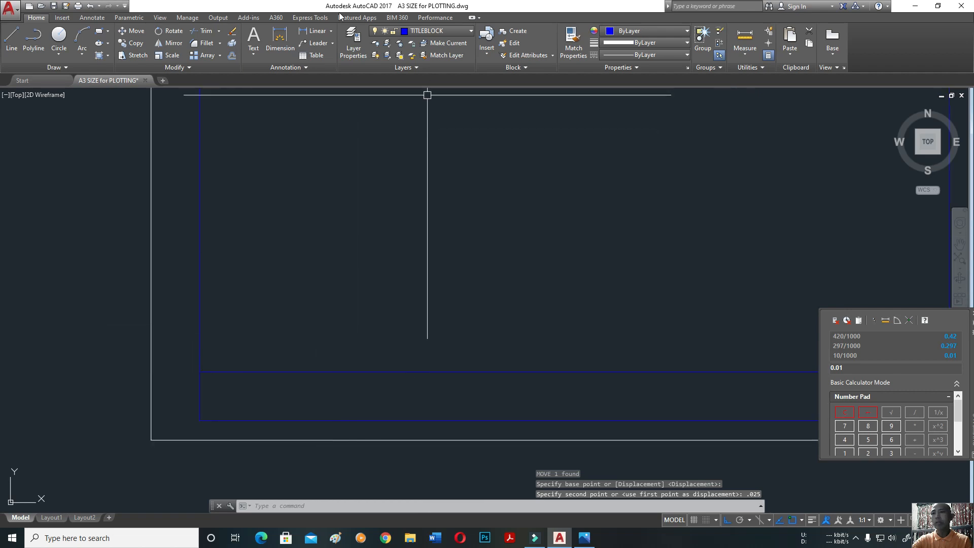
click(313, 31)
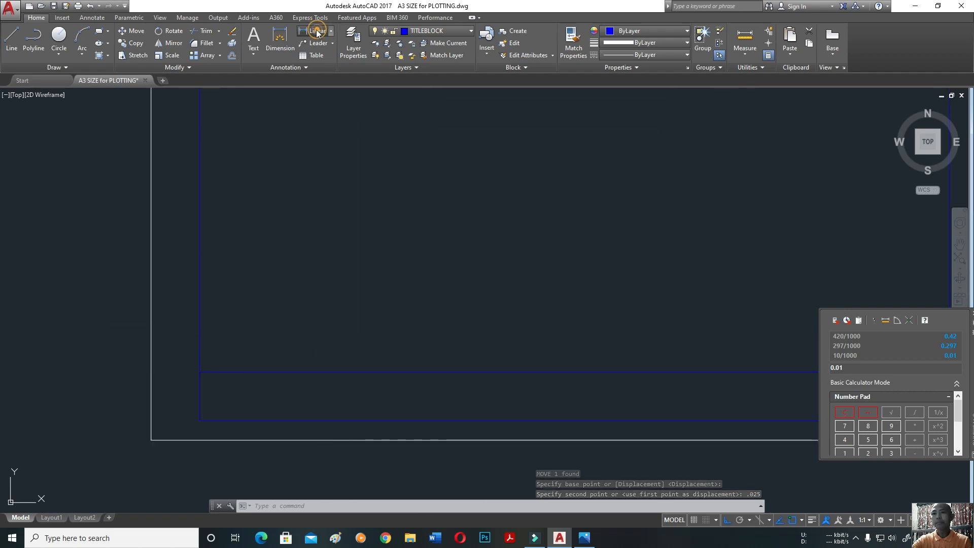
click(200, 420)
click(200, 372)
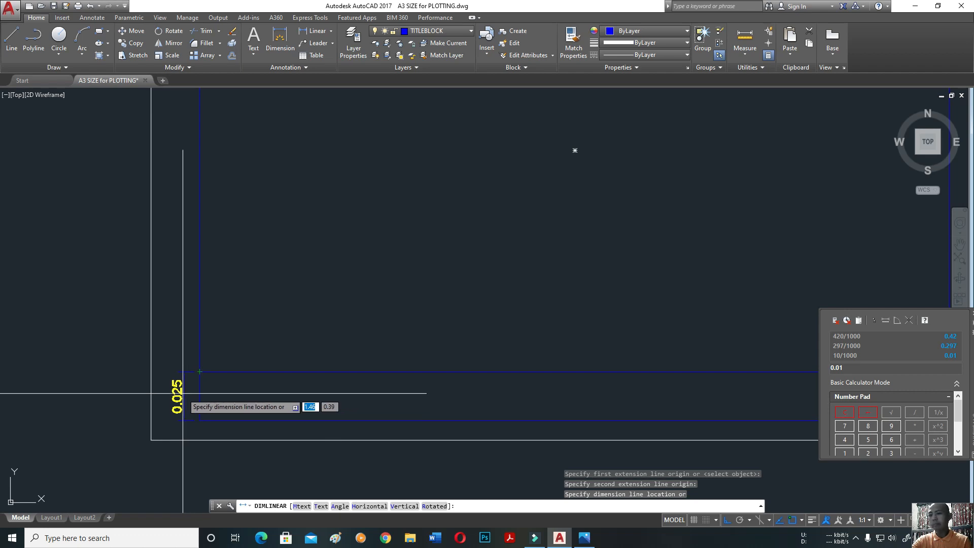
key(Escape)
scroll(287, 364, down, 5)
middle_drag(287, 363, 402, 354)
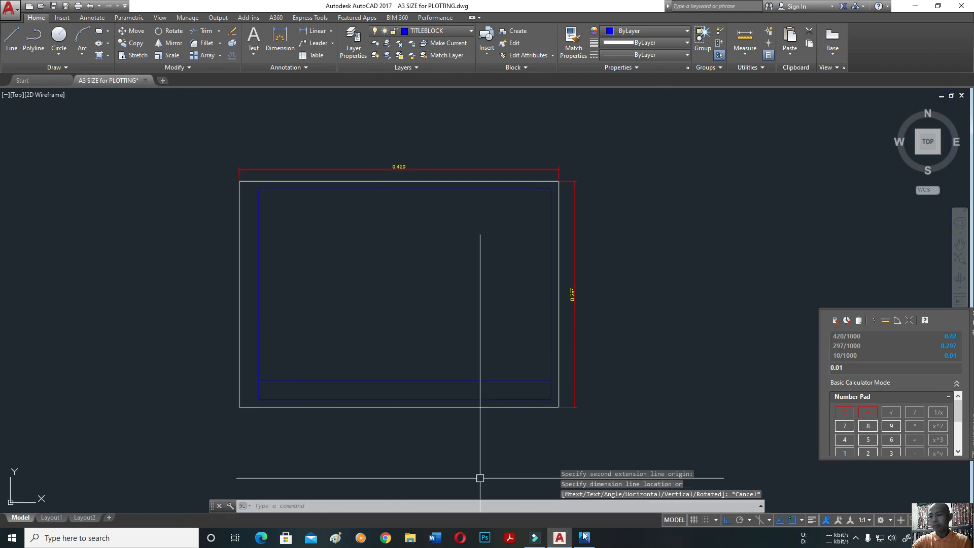
scroll(305, 404, up, 2)
middle_drag(304, 404, 284, 412)
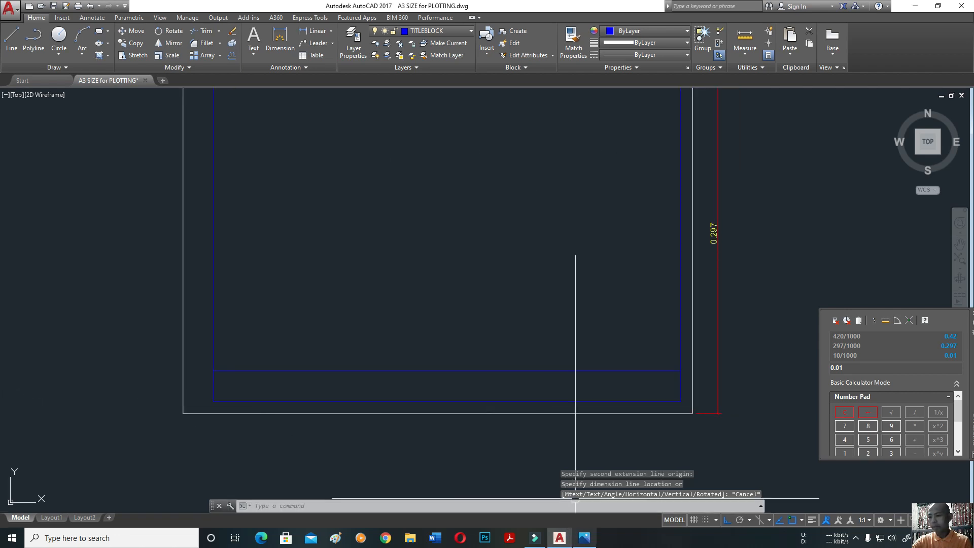
click(584, 537)
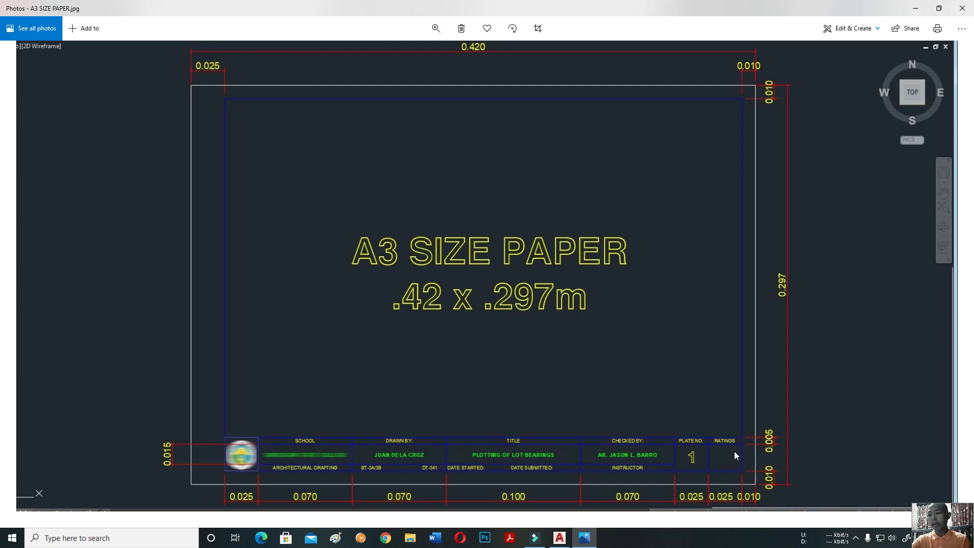
key(alt+Tab)
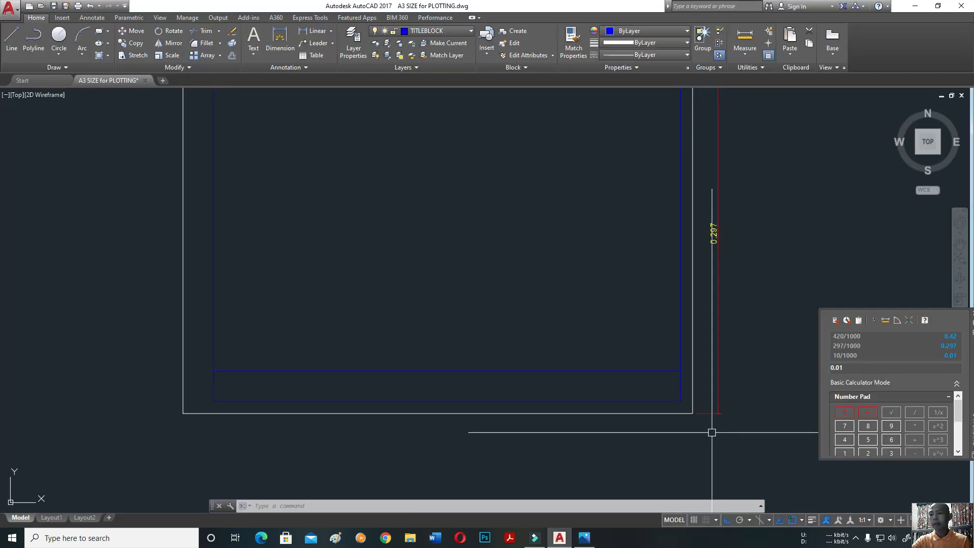
Draw a vertical line across the title block strip's left end, from the inner border's lower-left corner up to the strip's top line
middle_drag(459, 272, 473, 301)
scroll(370, 387, up, 2)
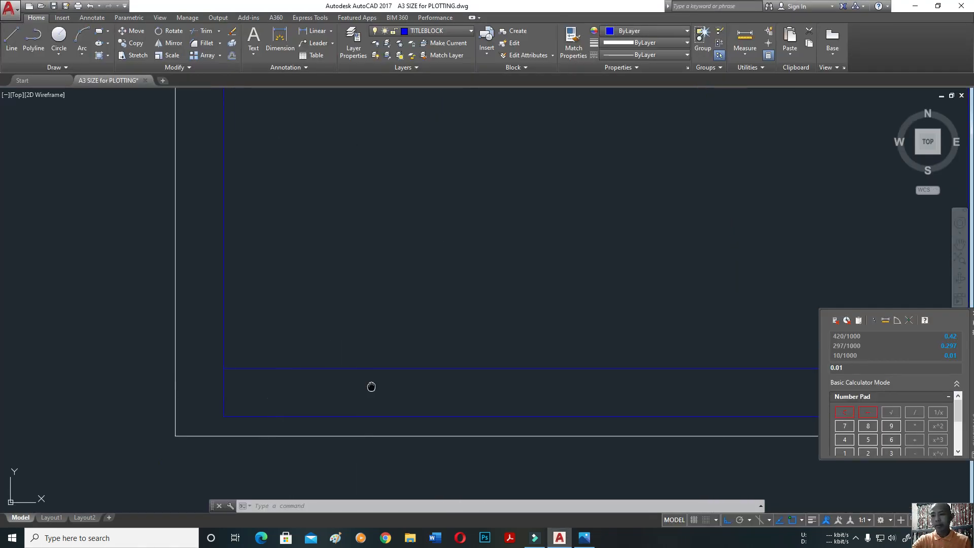
middle_drag(369, 387, 319, 311)
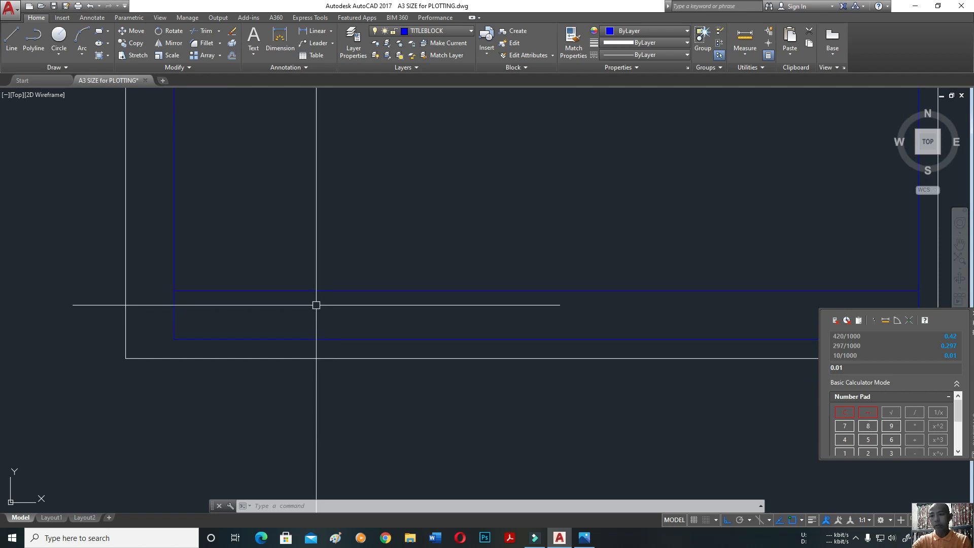
text(l)
key(Return)
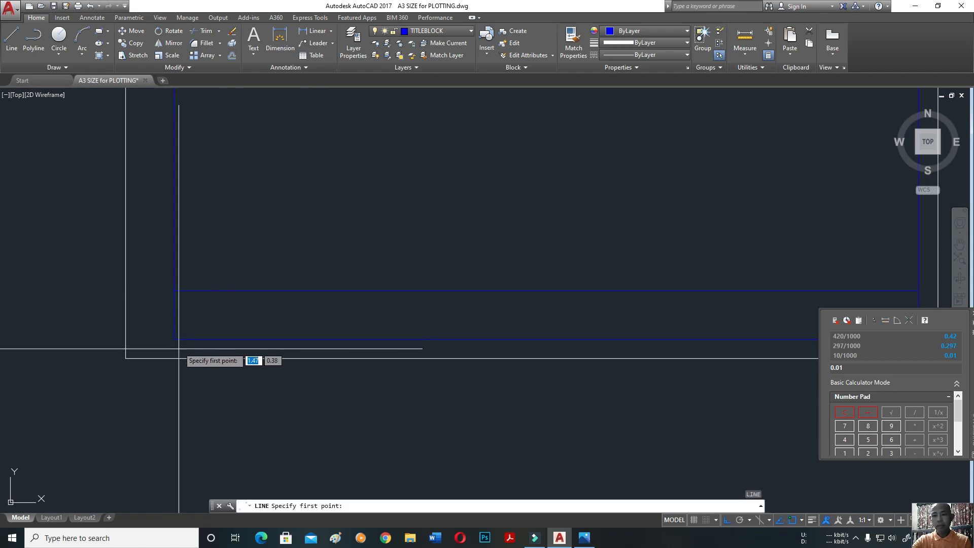
click(174, 290)
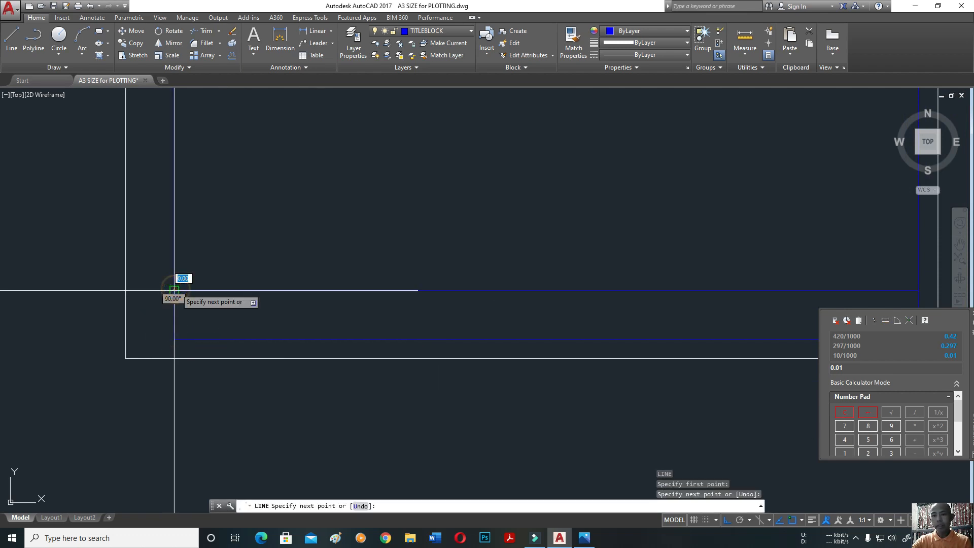
key(Return)
Move the short vertical line 0.025 to the right to form the first title block cell
click(176, 314)
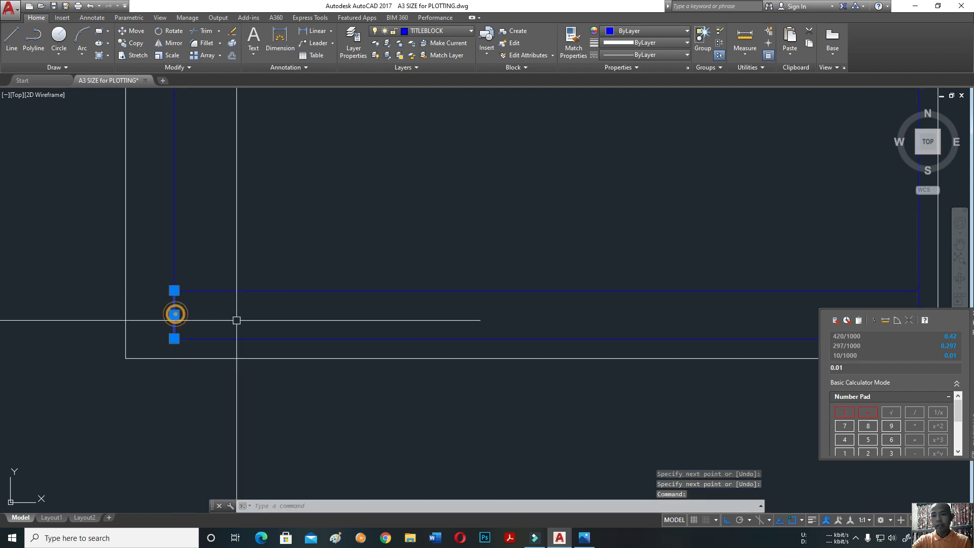
text(m)
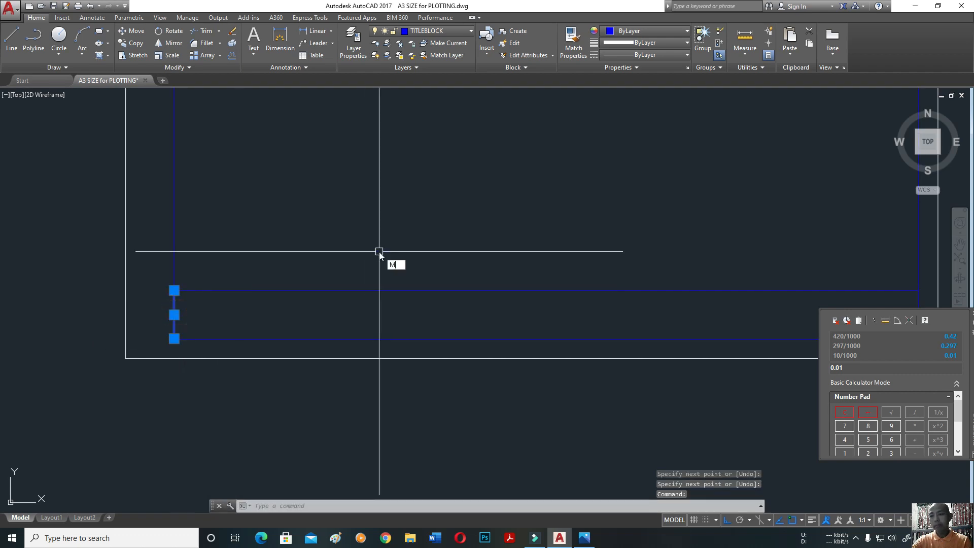
key(Return)
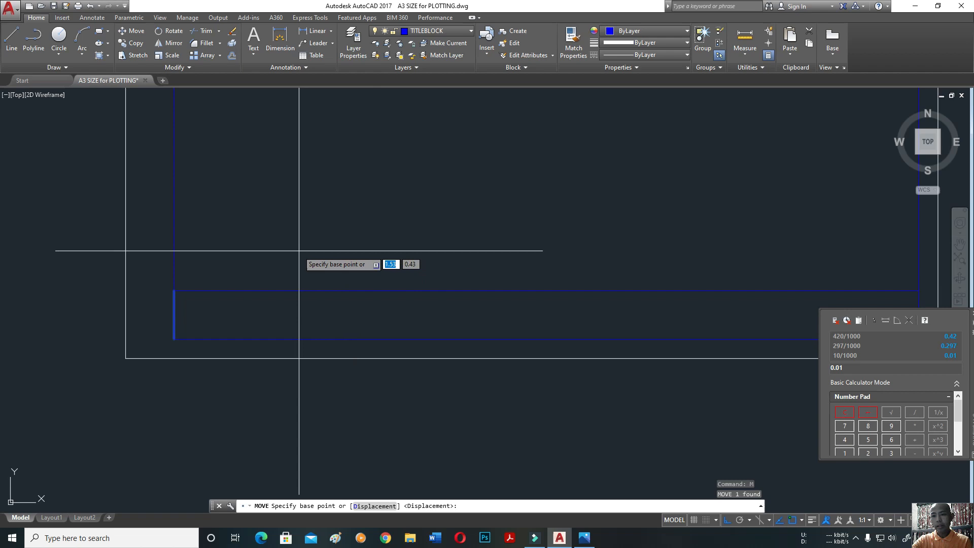
click(249, 252)
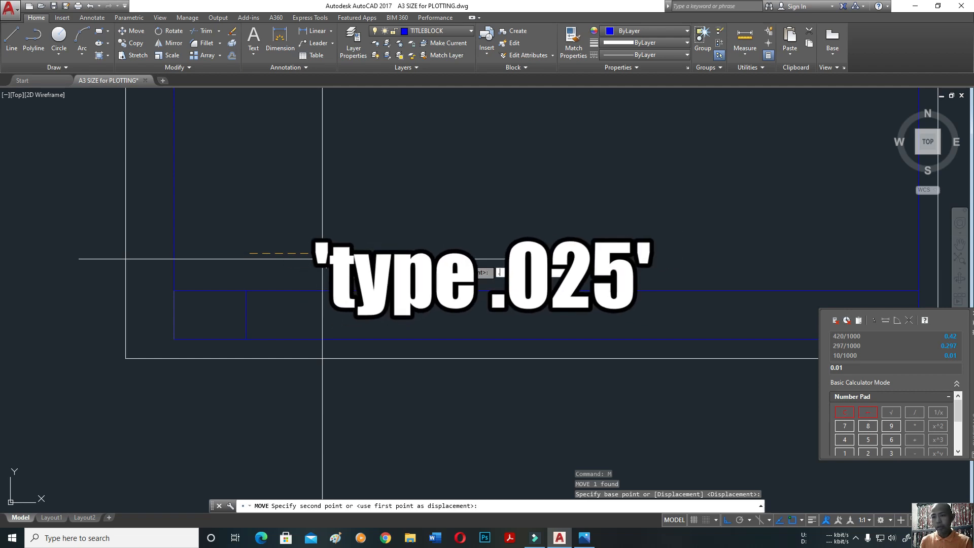
text(.025)
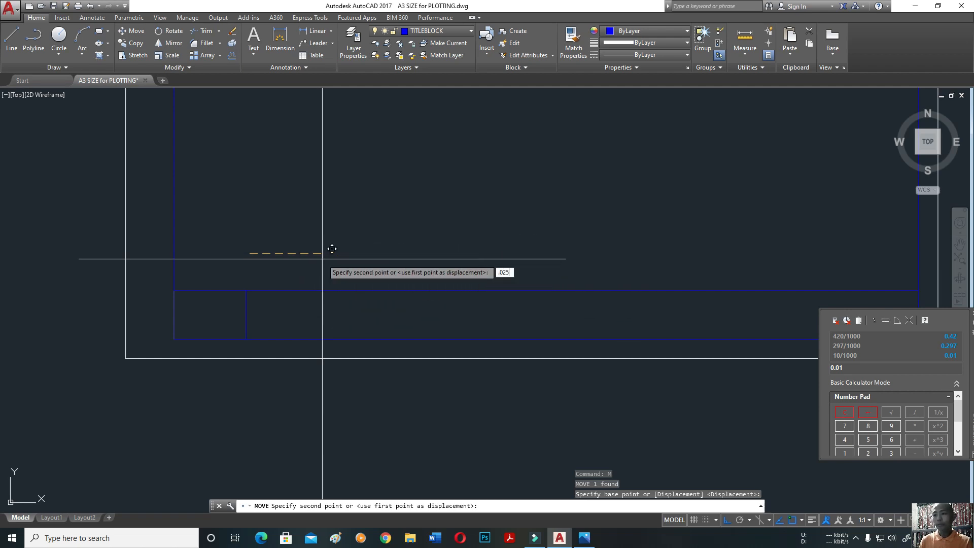
key(Return)
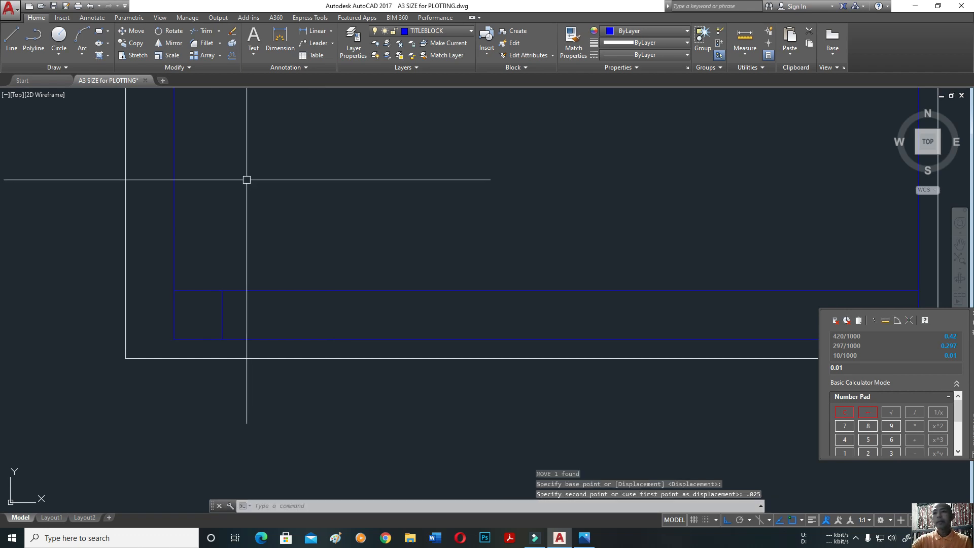
Examine the widths of the remaining title block cells in the A3 SIZE PAPER reference image and return to the drawing
scroll(243, 303, up, 2)
scroll(231, 292, down, 2)
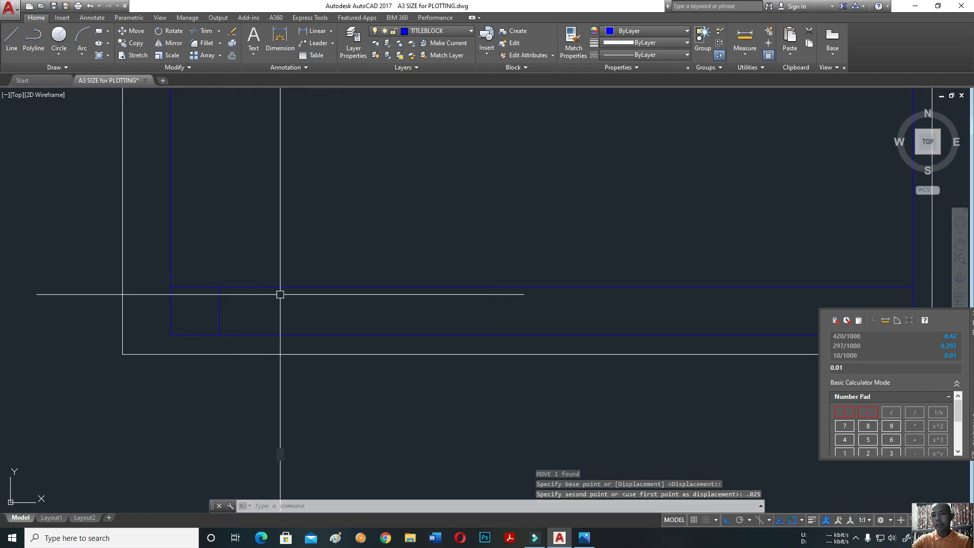
key(alt+Tab)
key(alt+Tab)
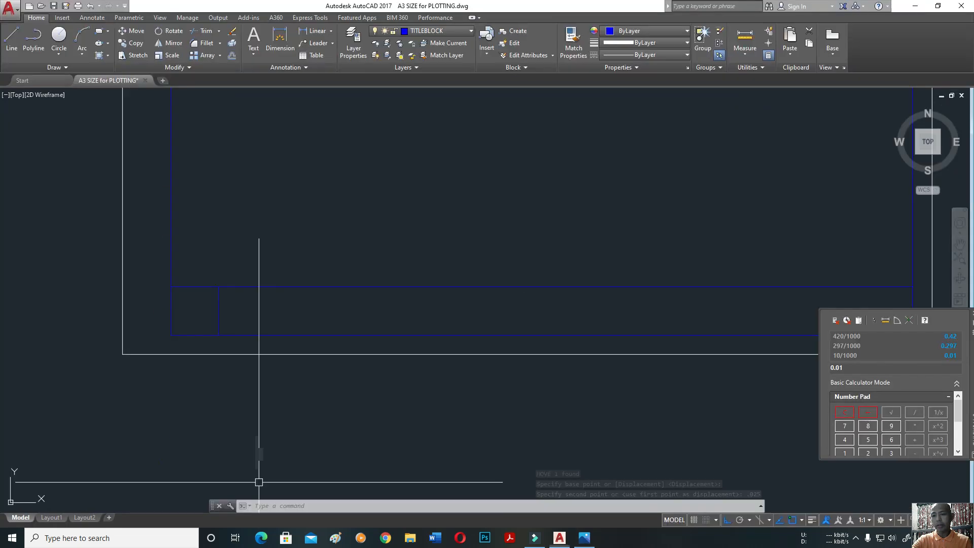
middle_drag(257, 317, 229, 323)
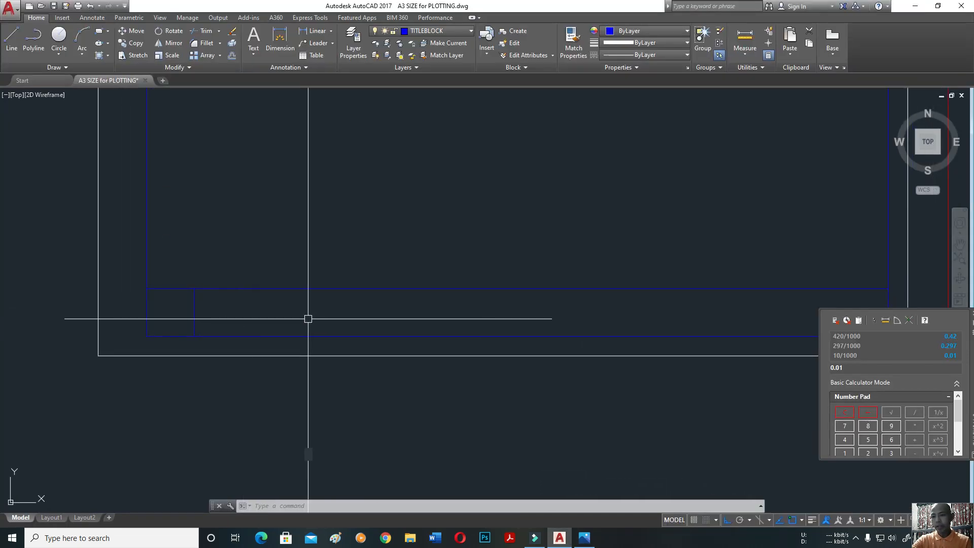
key(alt+Tab)
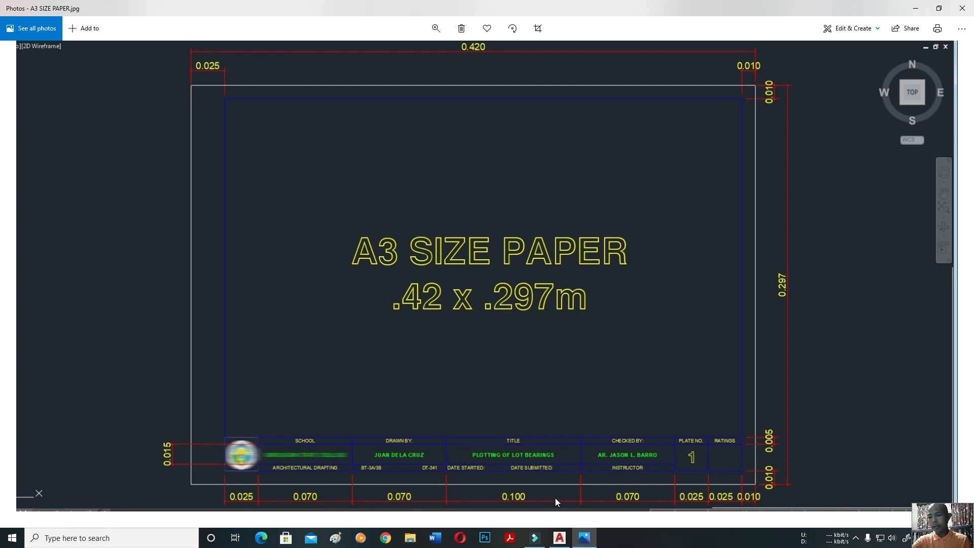
click(559, 537)
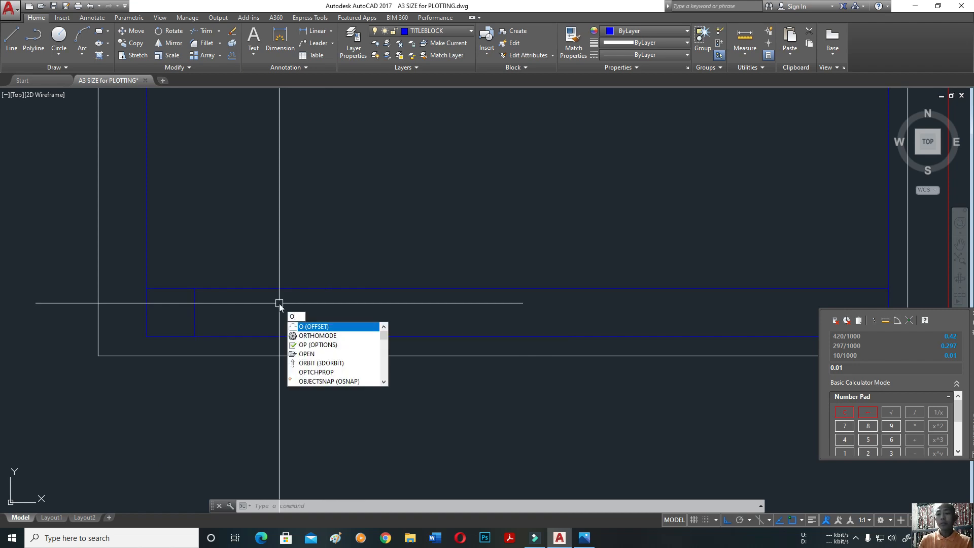
Offset the first cell's divider 0.07 to the right, and offset the resulting line by the same distance to create two equal cells
text(O)
key(Return)
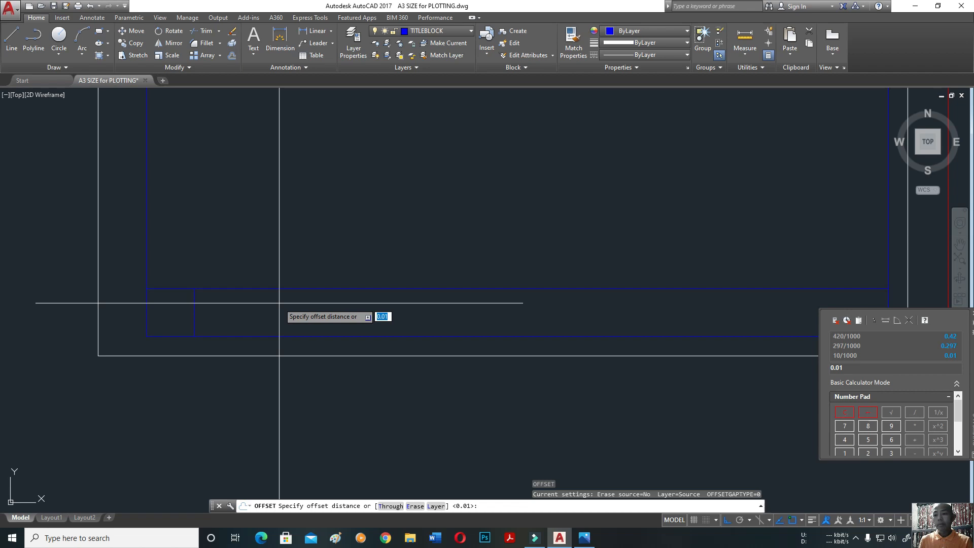
text(.07)
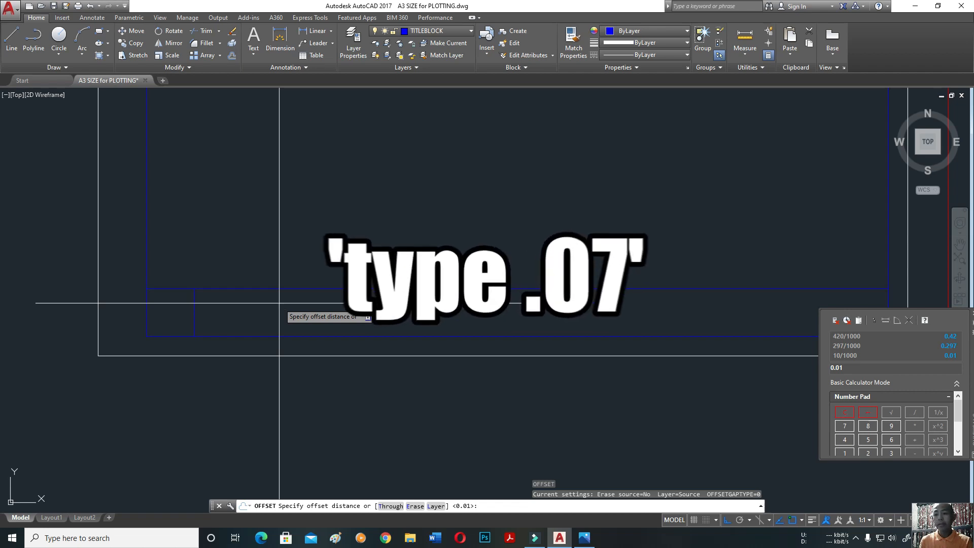
key(Return)
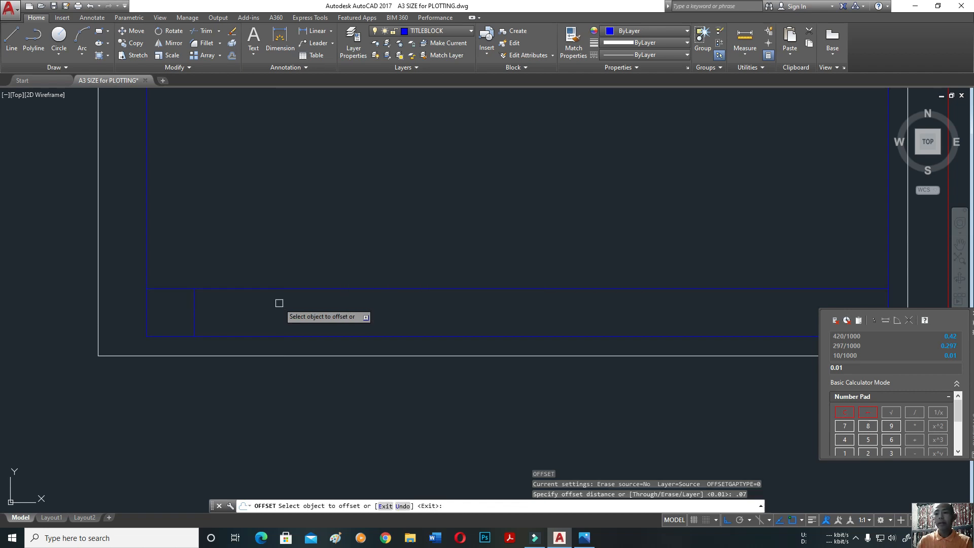
click(194, 313)
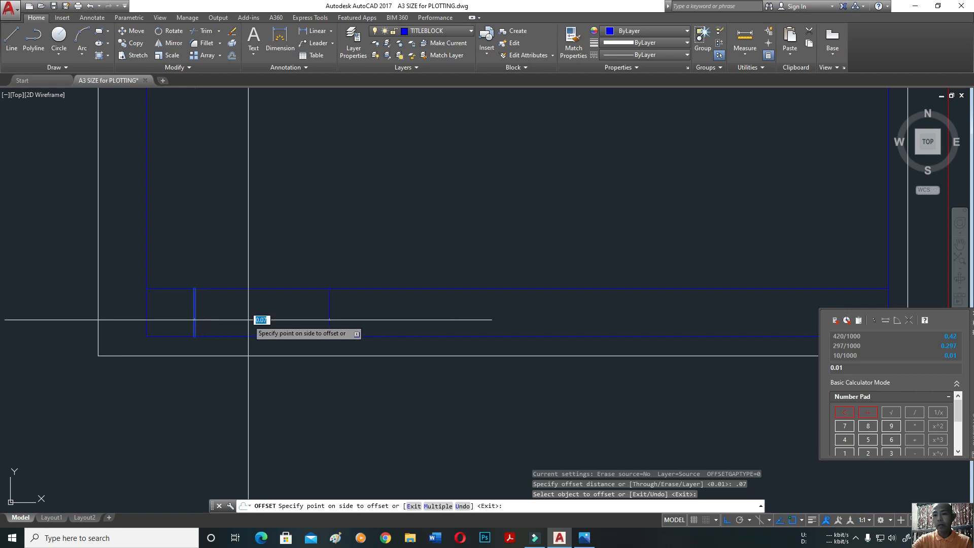
click(312, 317)
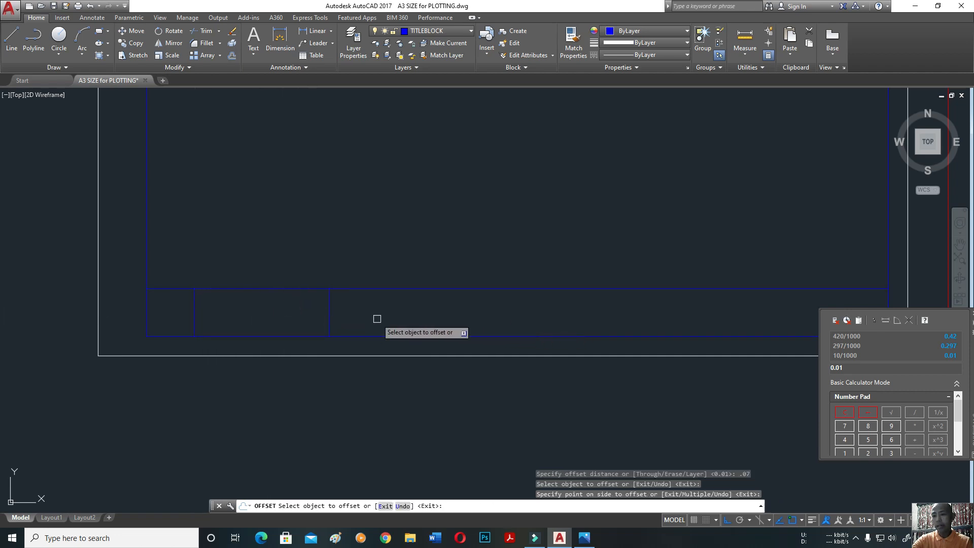
click(332, 320)
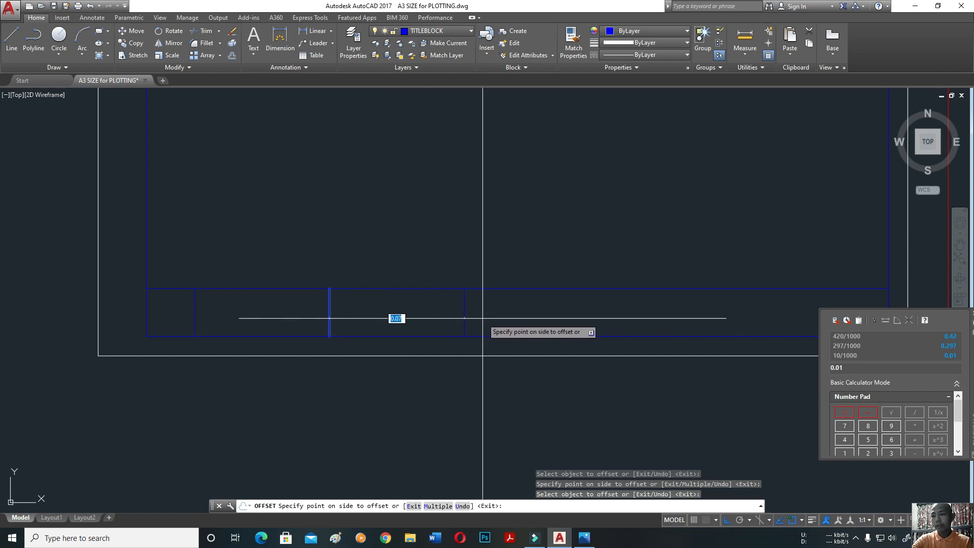
click(535, 318)
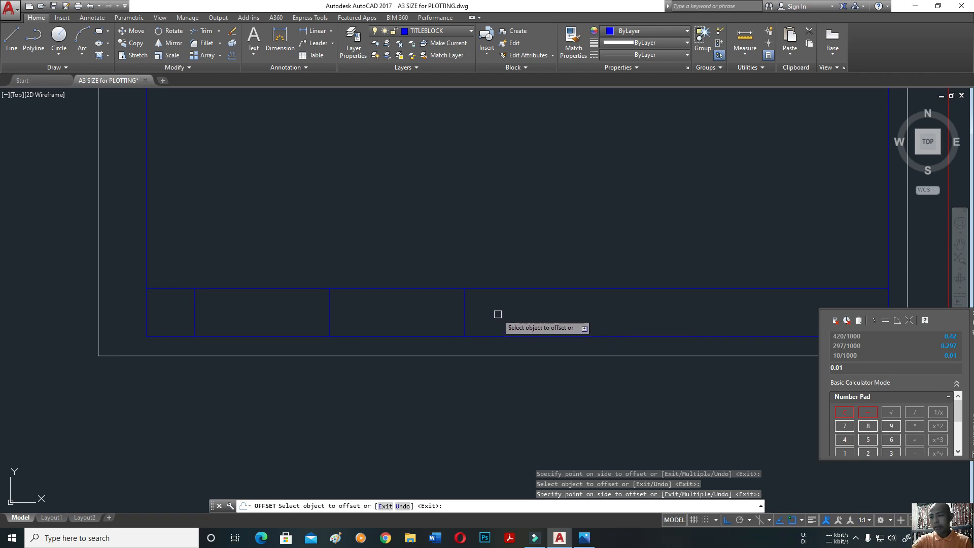
Offset the title block's third divider 0.10 to the right to form the fourth cell
key(Return)
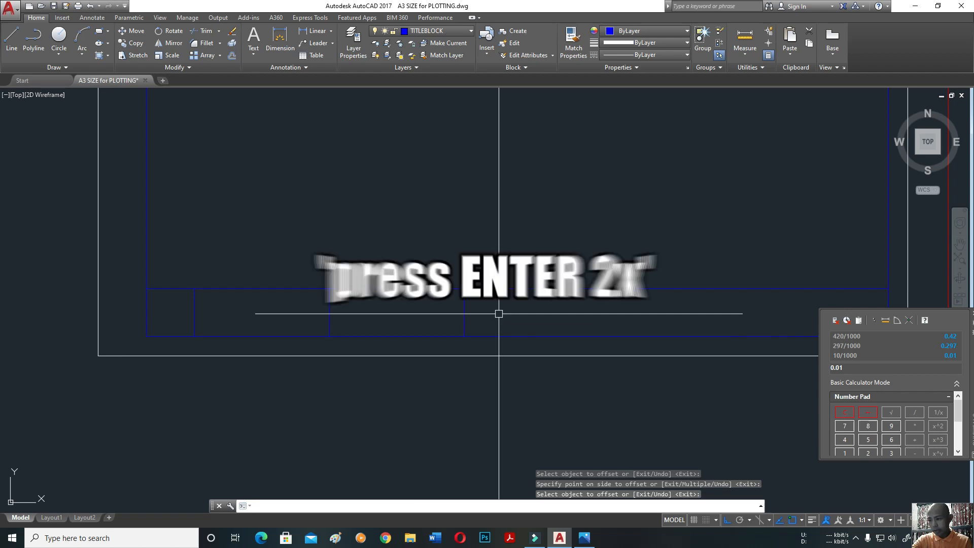
key(Return)
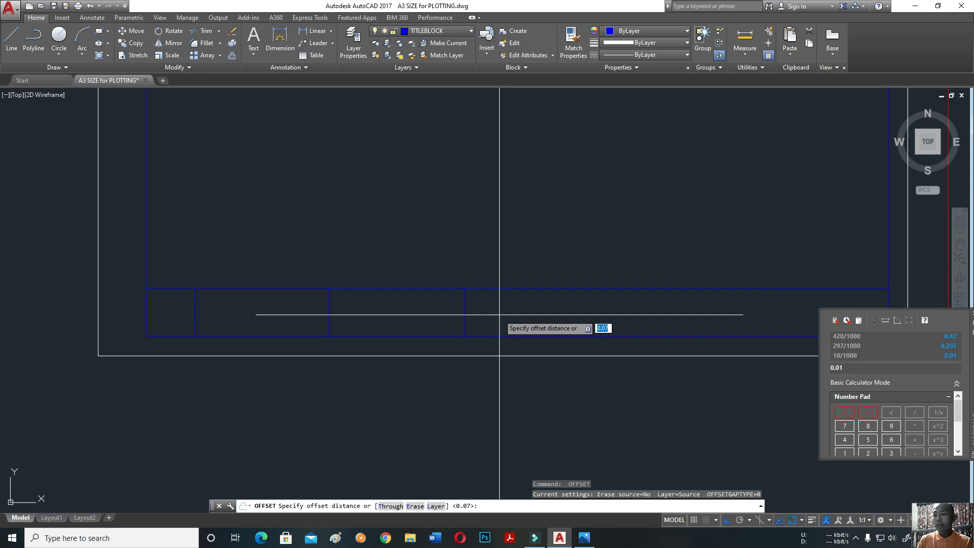
key(Return)
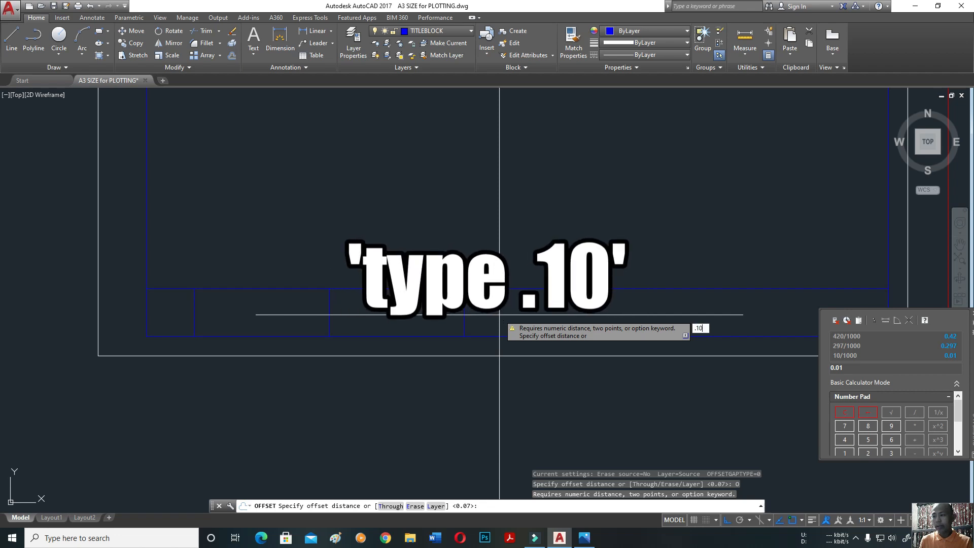
text(.10)
key(Return)
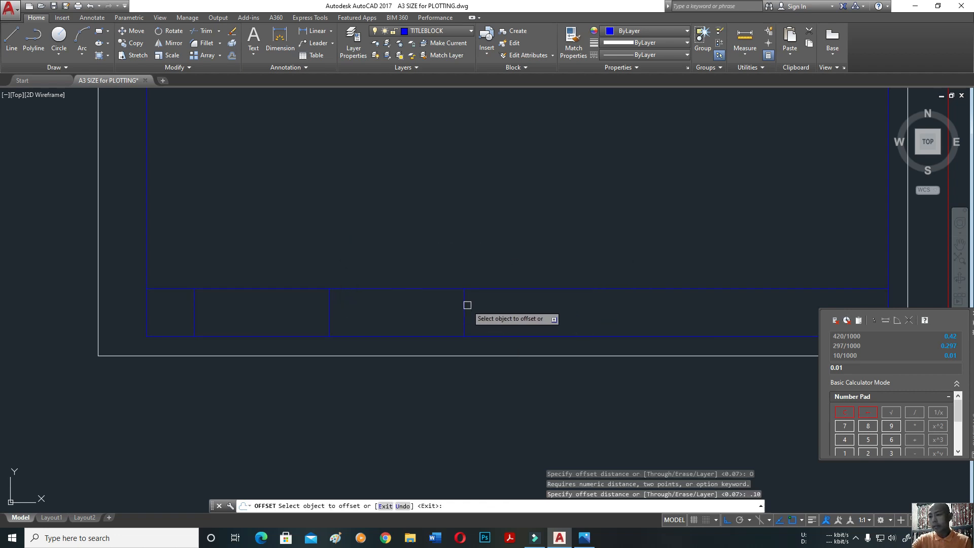
click(463, 302)
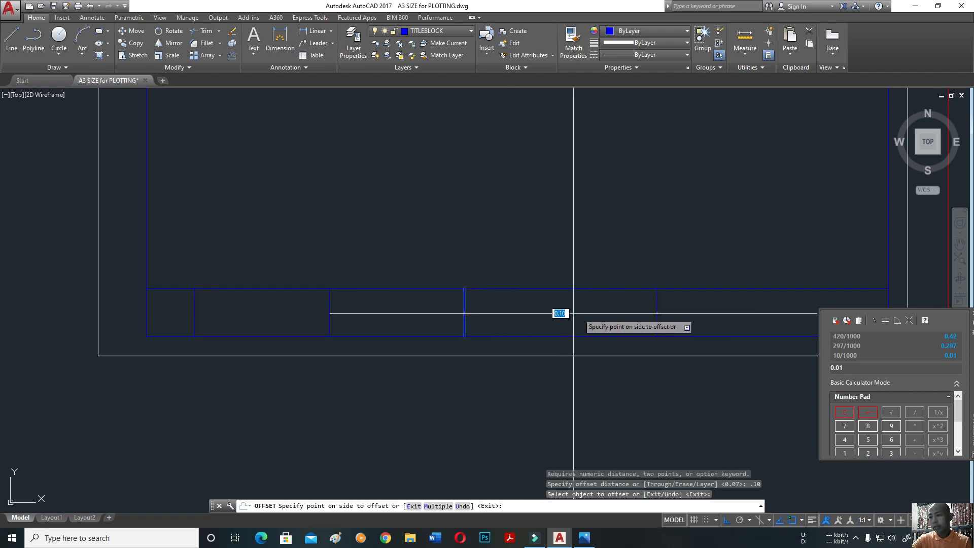
click(629, 312)
middle_drag(689, 387, 496, 399)
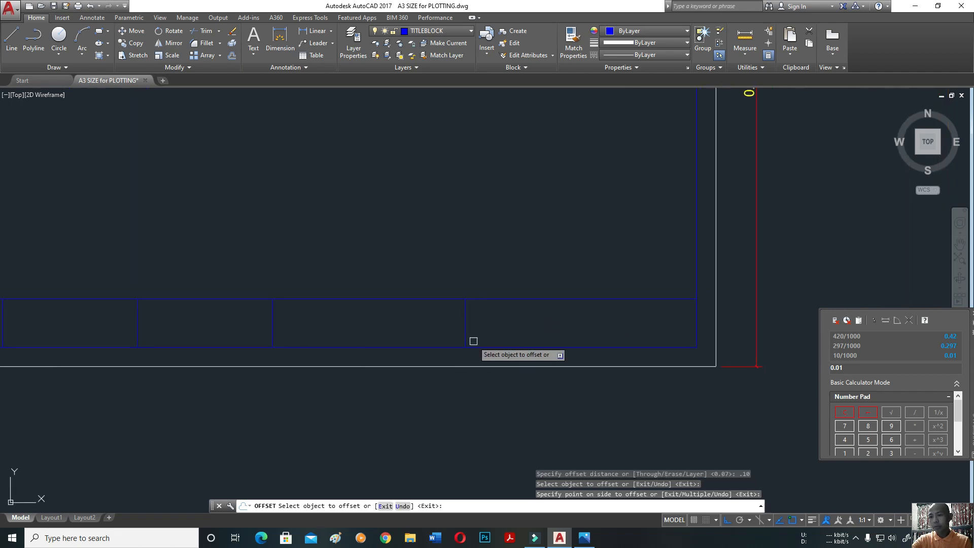
middle_drag(449, 320, 562, 329)
key(Return)
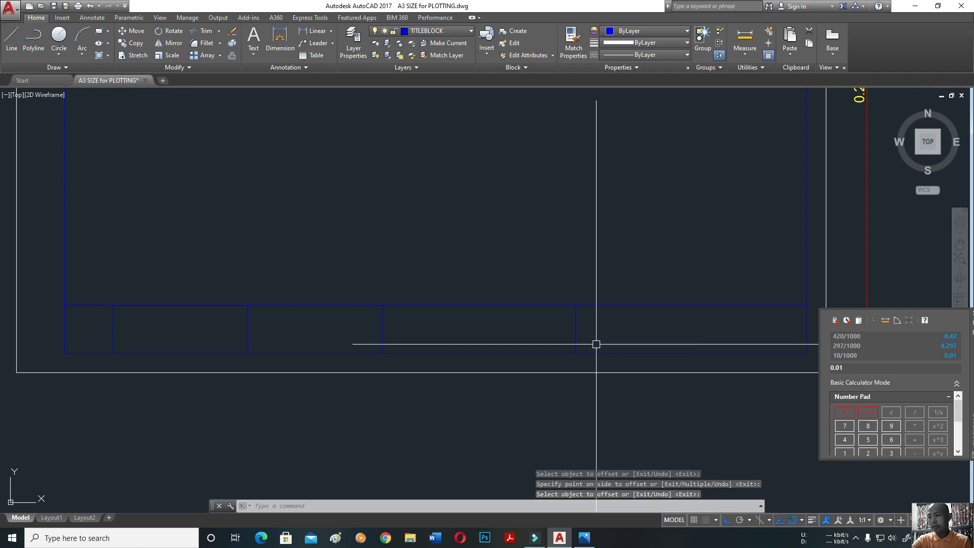
Try to offset the title block's fourth divider 0.7 to the right
middle_drag(714, 332, 597, 332)
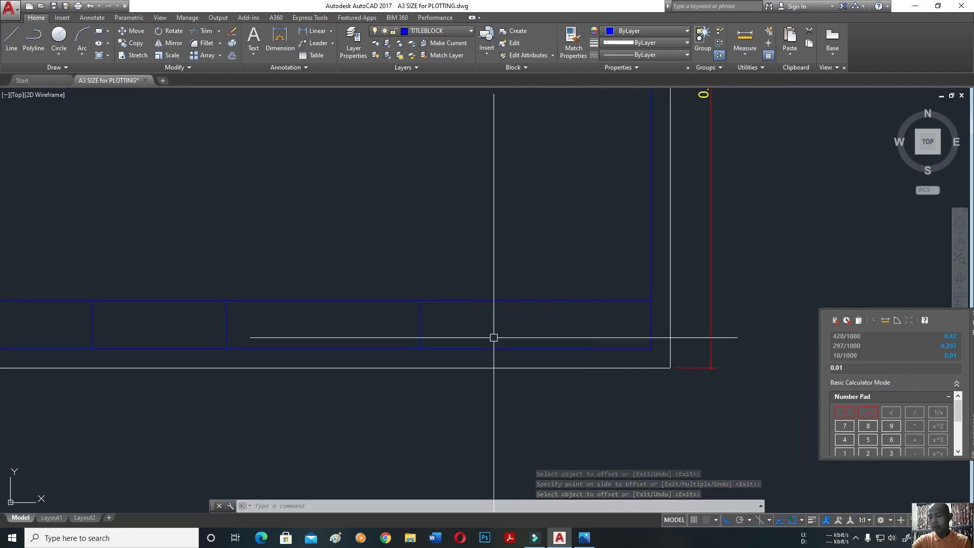
text(o)
key(Return)
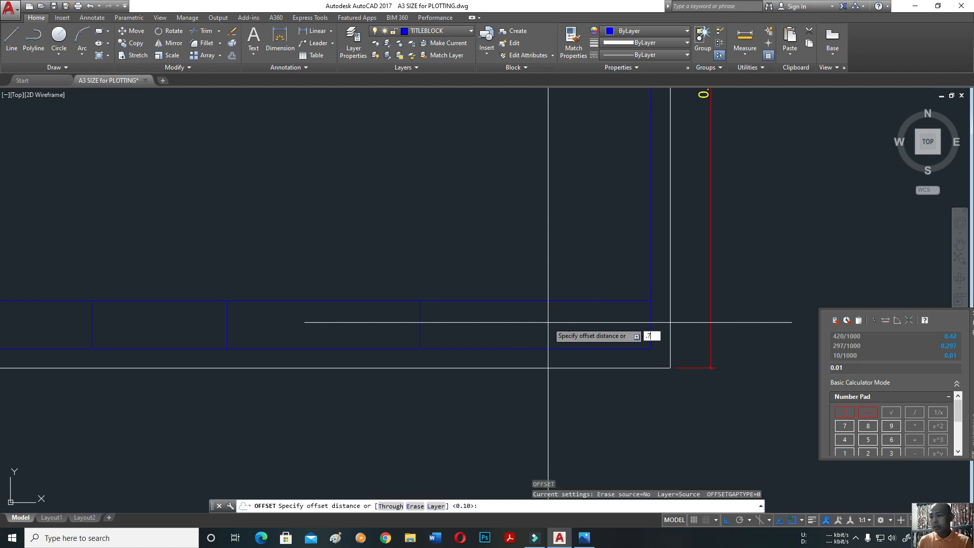
text(.7)
key(Return)
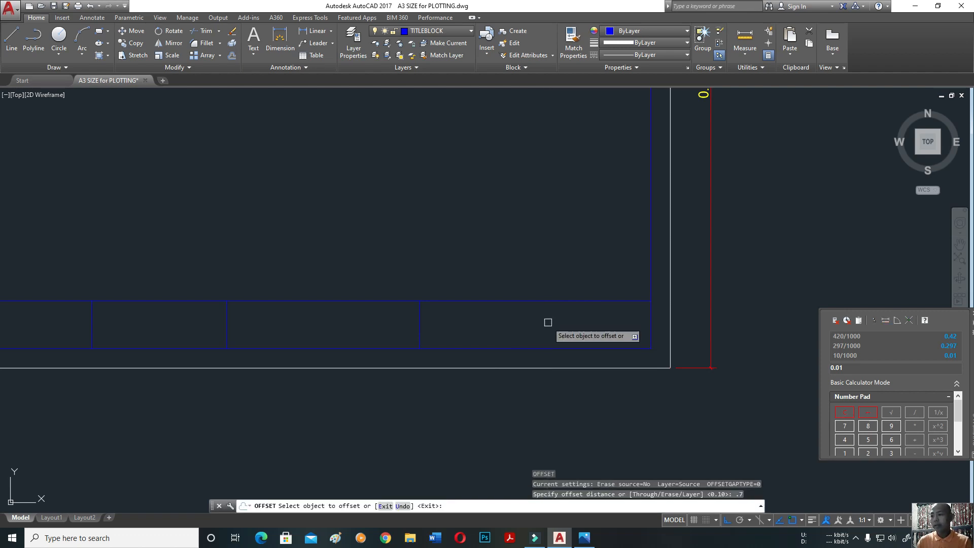
click(420, 319)
click(558, 323)
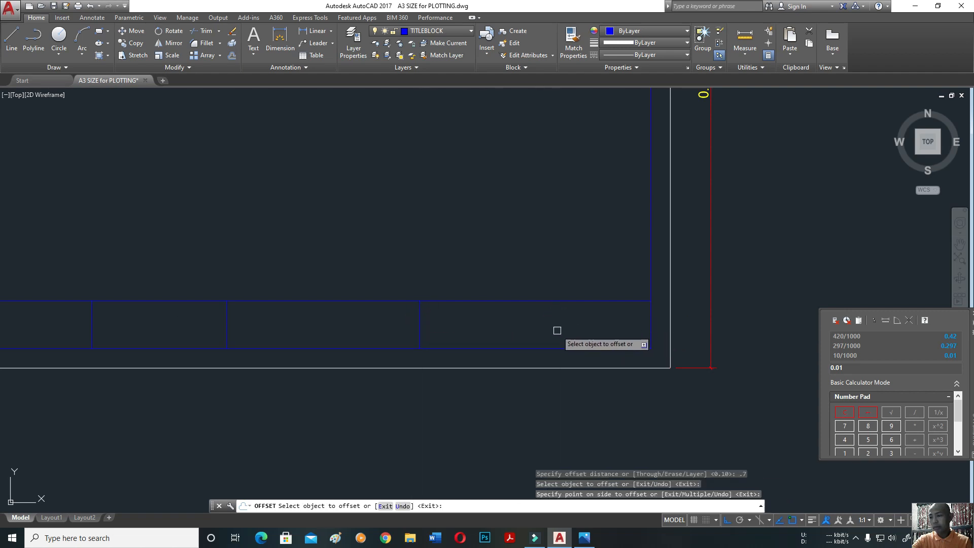
key(Return)
Offset the title block's fourth divider 0.07 to the right to form the fifth cell
key(Return)
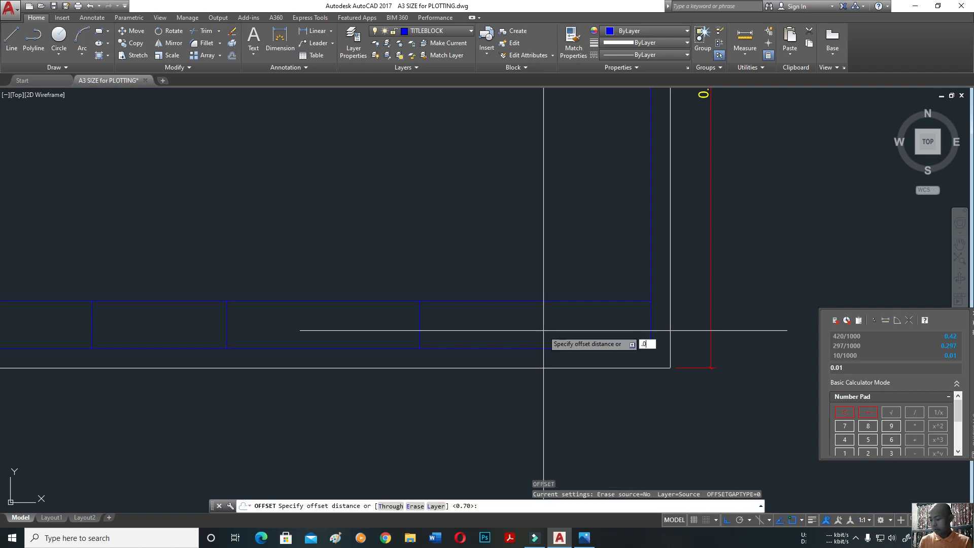
key(Return)
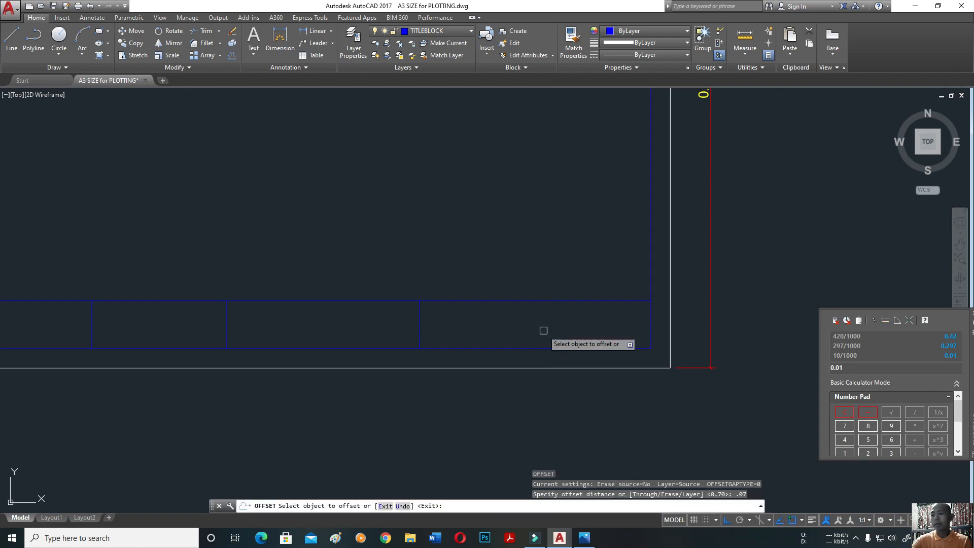
click(419, 323)
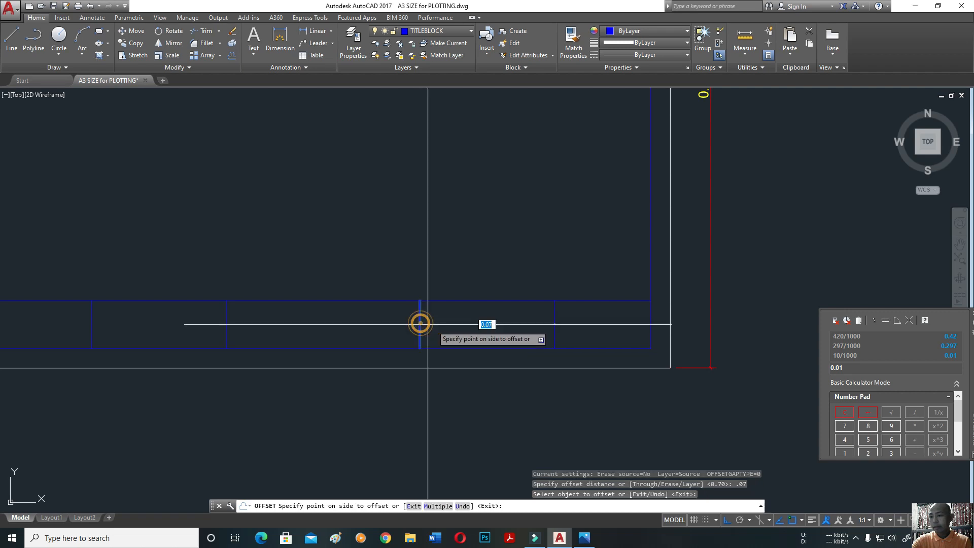
click(593, 332)
middle_drag(593, 331, 454, 324)
scroll(445, 313, up, 2)
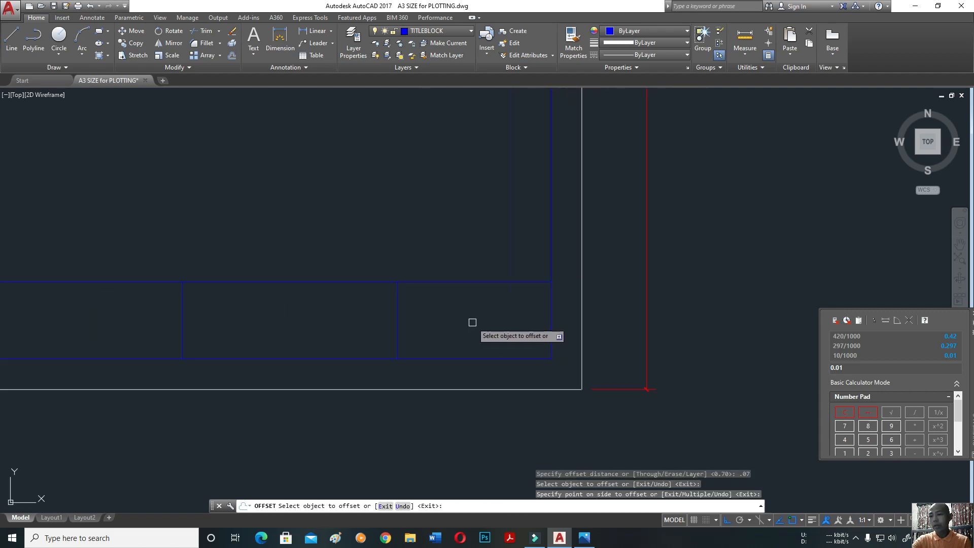
key(Escape)
Measure the remaining title block space between the fifth divider and the inner border's right edge with a temporary linear dimension
click(311, 35)
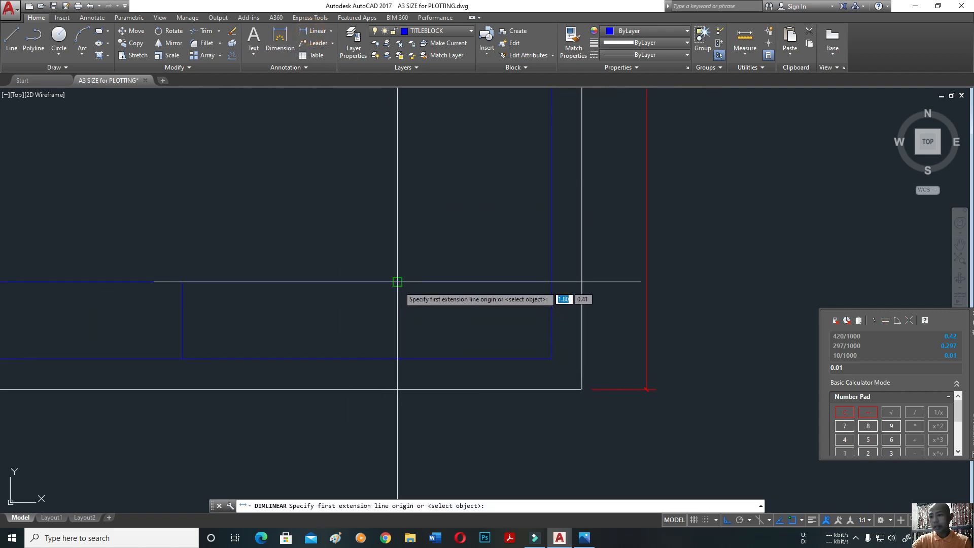
click(397, 282)
click(551, 282)
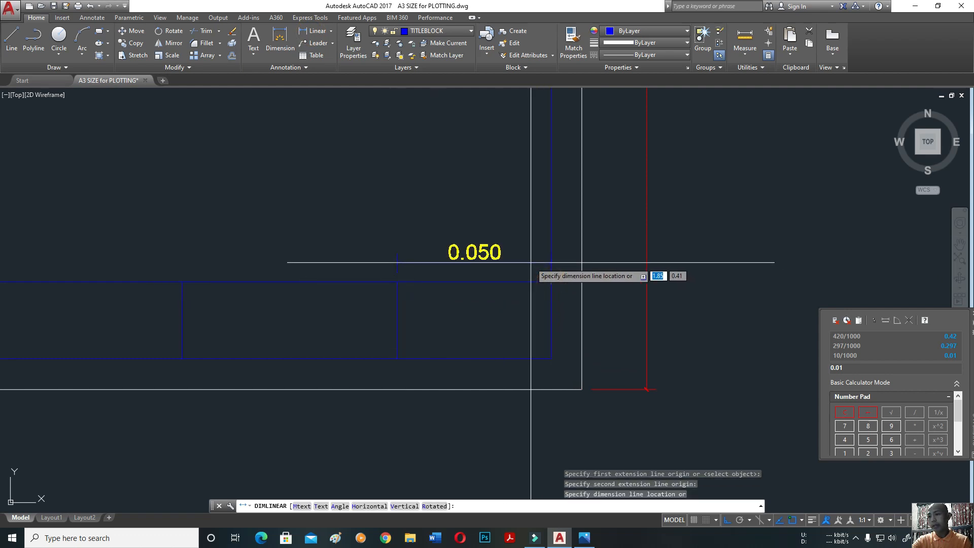
key(Escape)
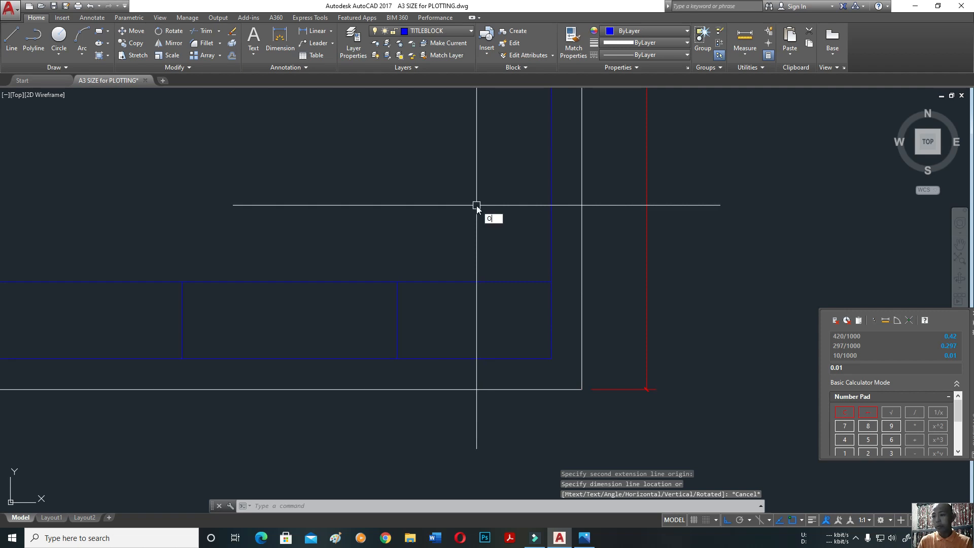
Offset the fifth divider 0.025 to the right, splitting the remaining title block space into two cells
text(O)
key(Return)
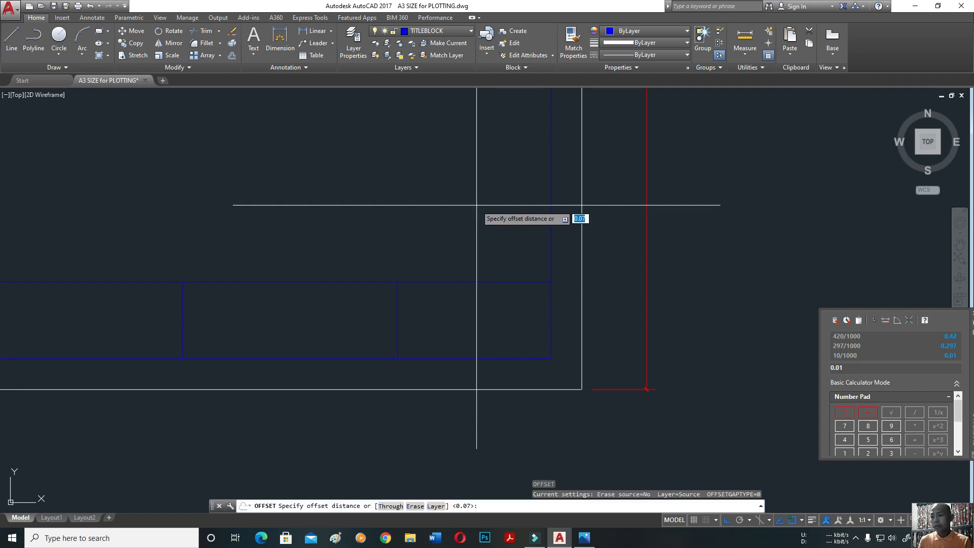
text(.025)
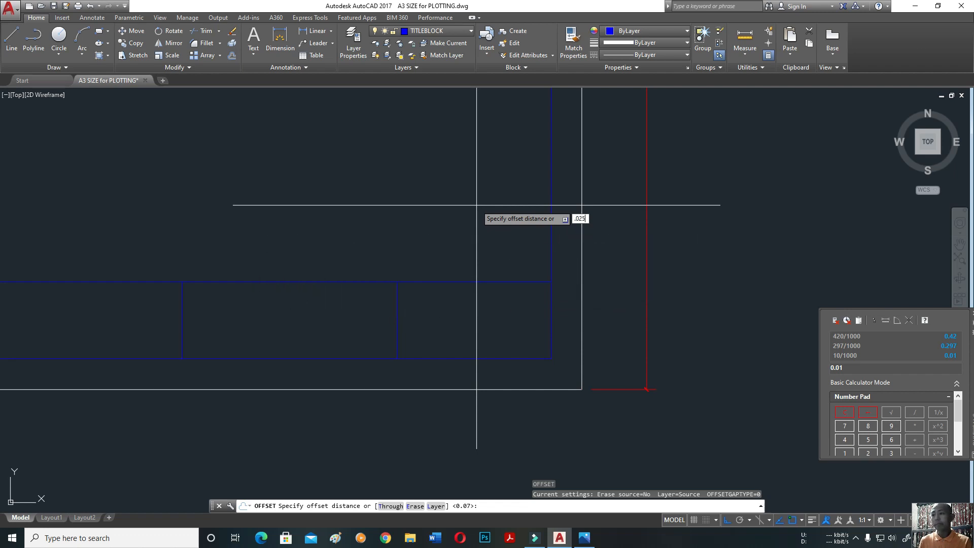
key(Return)
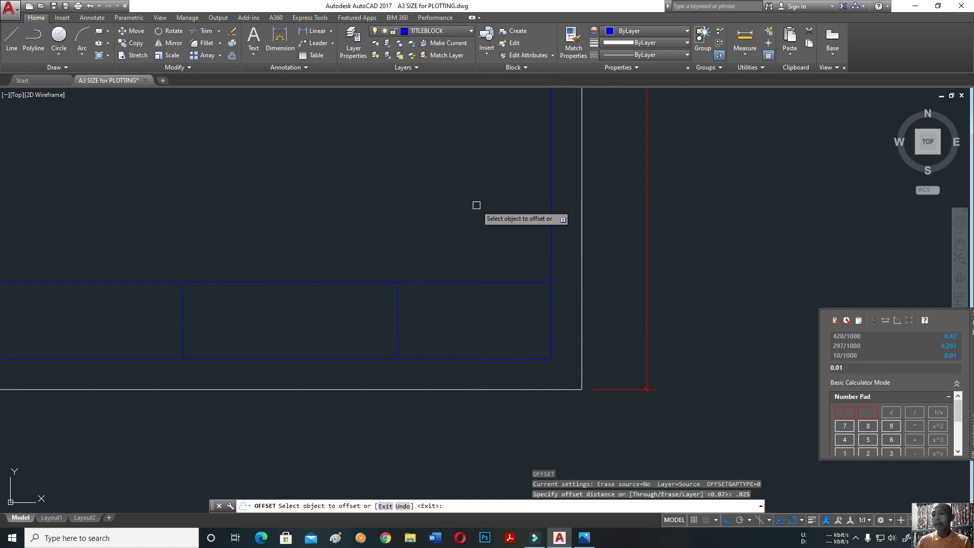
click(398, 318)
click(442, 332)
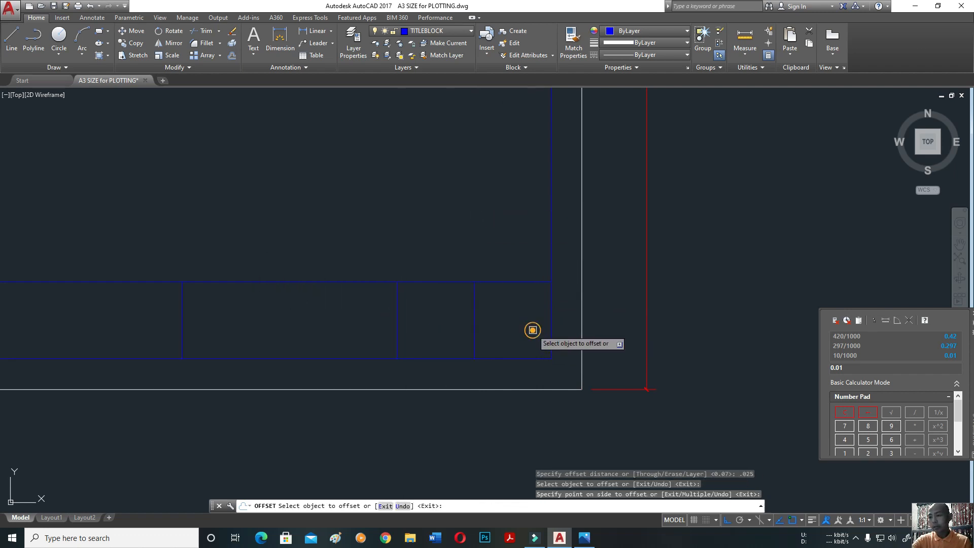
scroll(544, 319, down, 4)
mouse_move(255, 337)
middle_down()
mouse_move(413, 385)
mouse_move(365, 387)
mouse_move(349, 375)
middle_up()
click(310, 30)
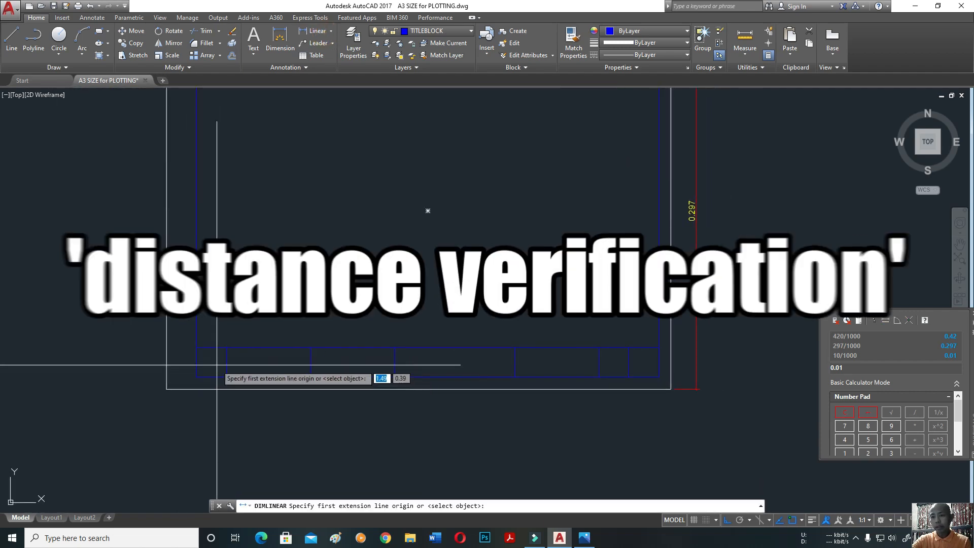
click(193, 389)
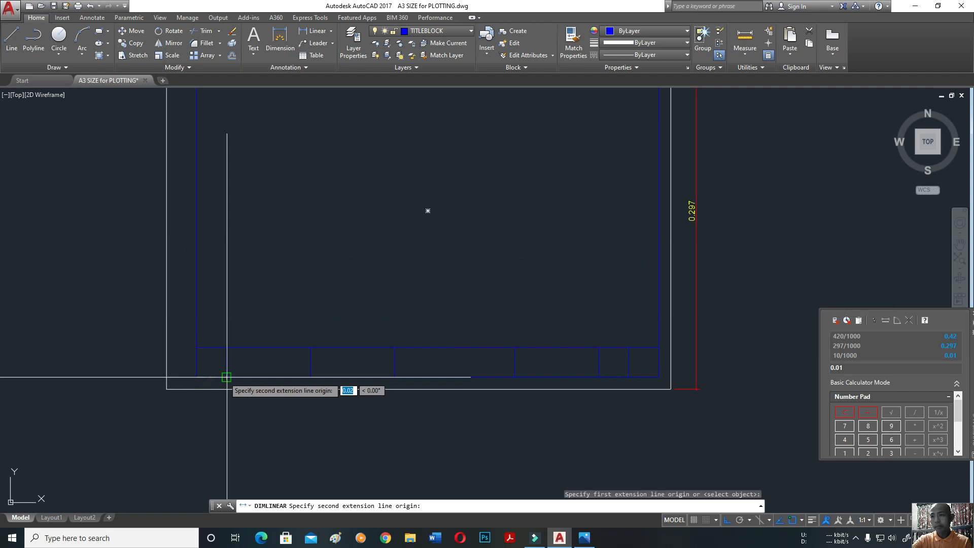
key(Escape)
Make DIMENSION the current layer using the sheet's existing vertical dimension
click(695, 334)
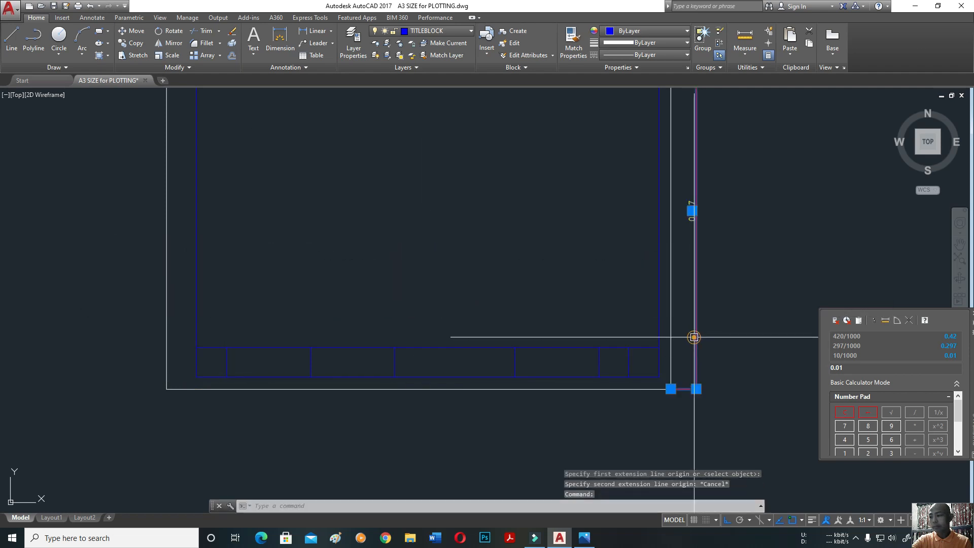
click(442, 32)
click(437, 67)
click(448, 45)
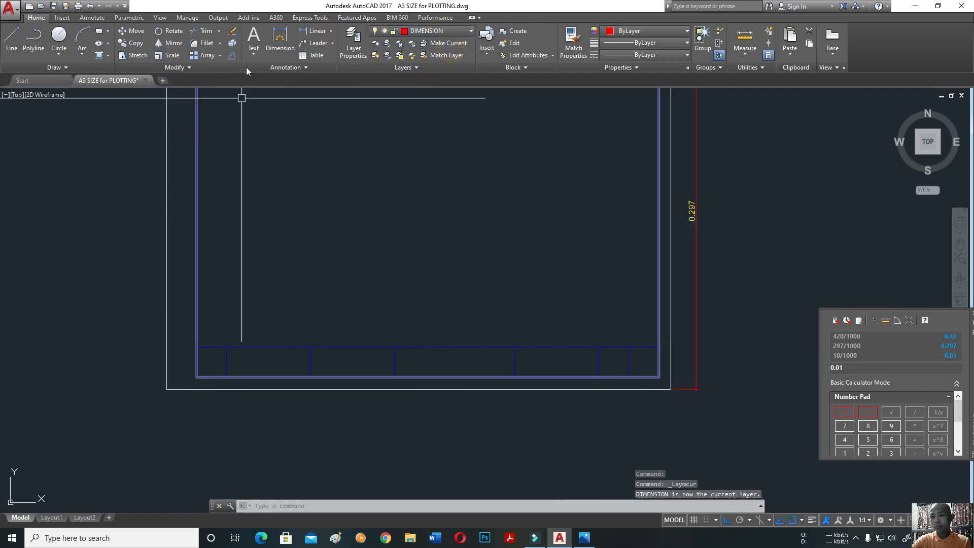
Add a linear dimension for the first title block cell's width, placed below the sheet outline
click(308, 32)
click(197, 377)
click(230, 377)
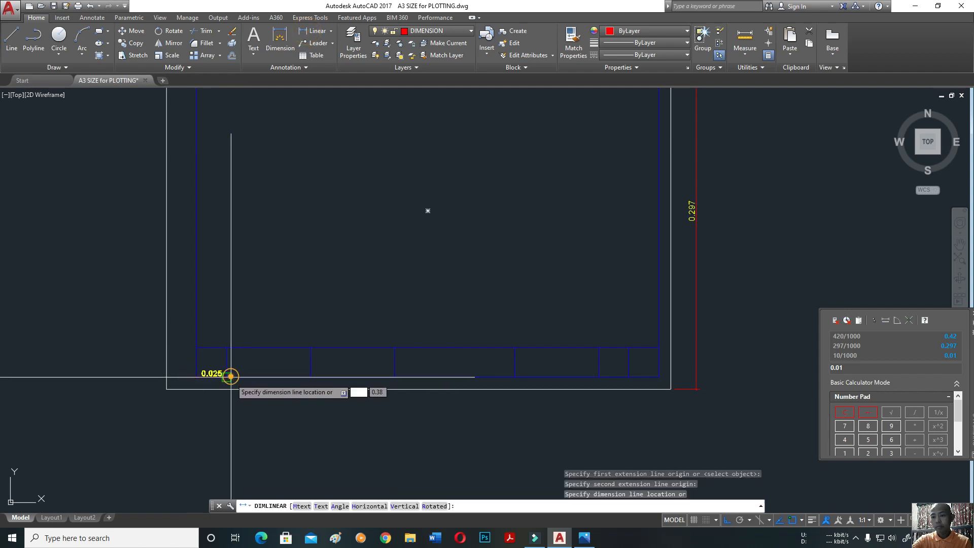
click(232, 412)
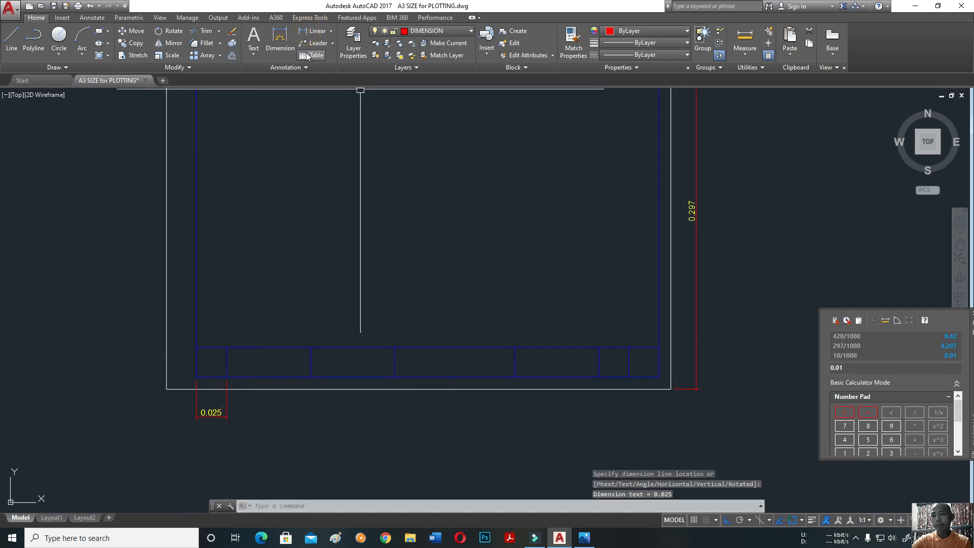
Continue the dimension chain from the first cell across all remaining title block dividers, the inner border's right edge and the outline's lower-right corner
click(92, 18)
click(276, 55)
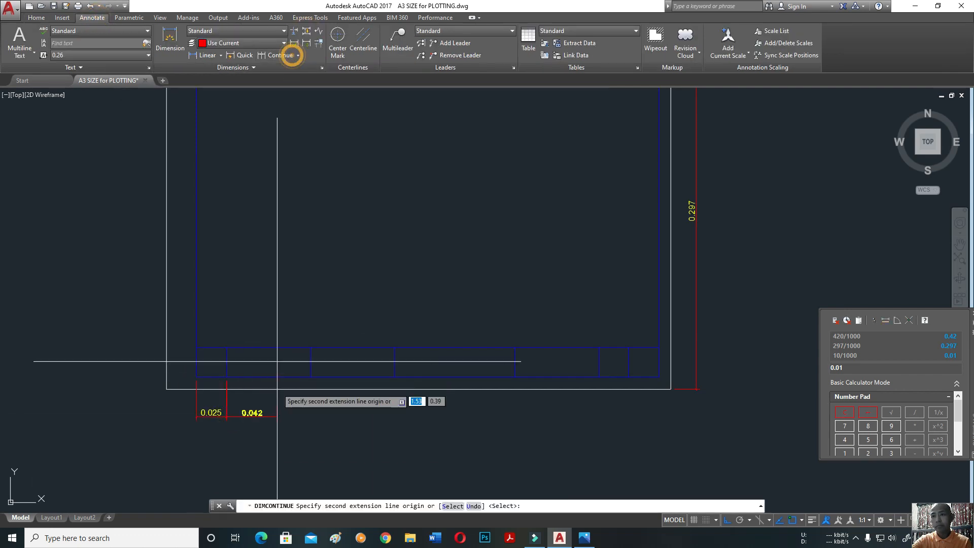
click(311, 376)
click(395, 377)
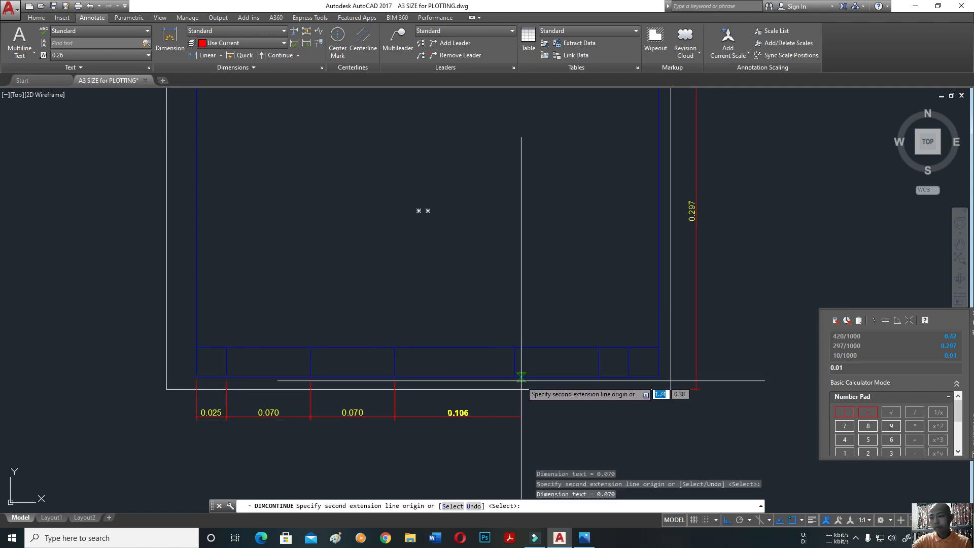
click(515, 377)
click(599, 377)
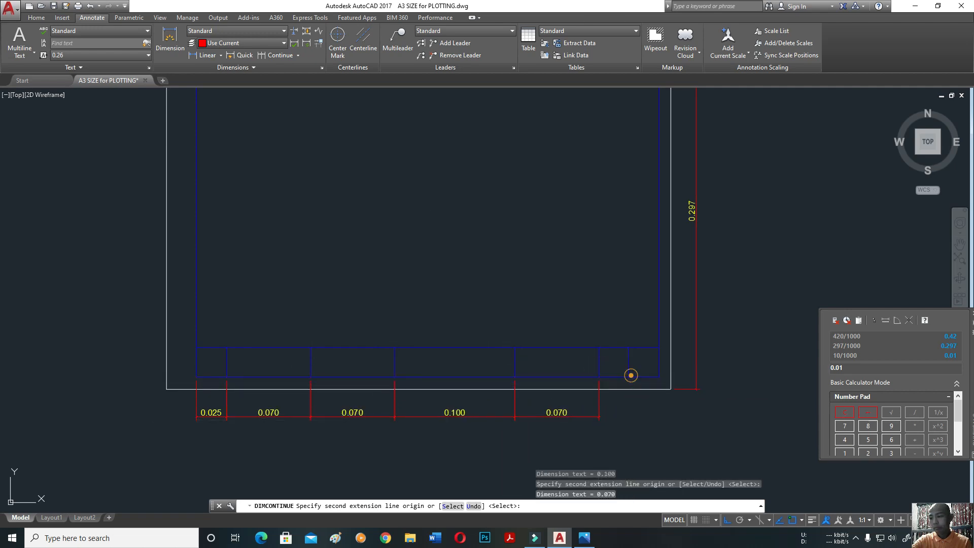
click(628, 376)
click(659, 376)
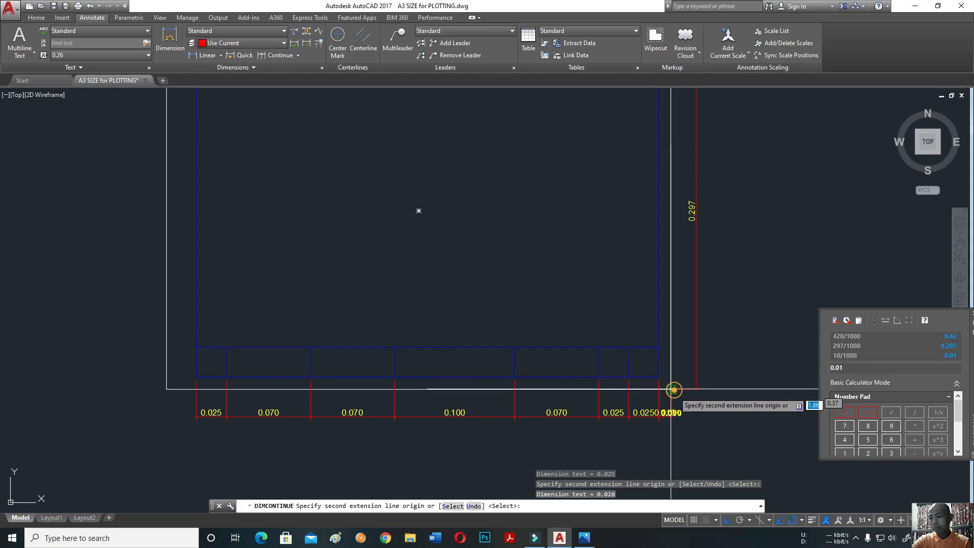
click(670, 389)
key(Return)
key(Escape)
mouse_move(497, 275)
middle_down()
mouse_move(481, 332)
mouse_move(475, 324)
middle_up()
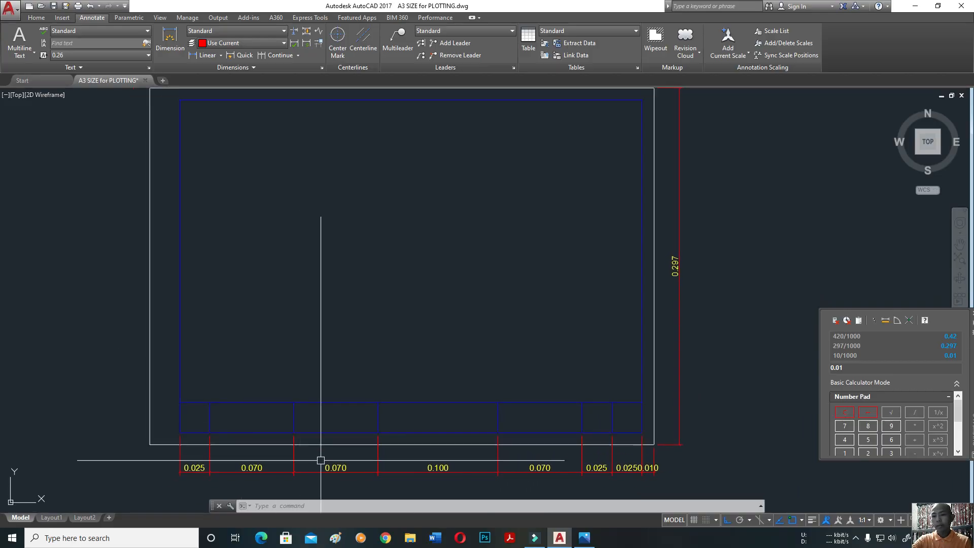
scroll(326, 463, up, 2)
middle_drag(421, 457, 407, 436)
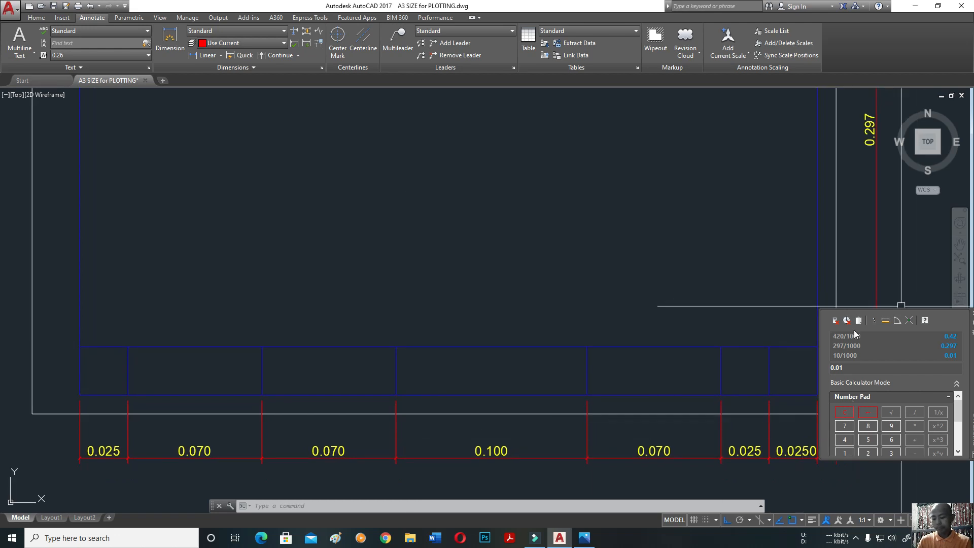
key(ctrl+9)
key(Escape)
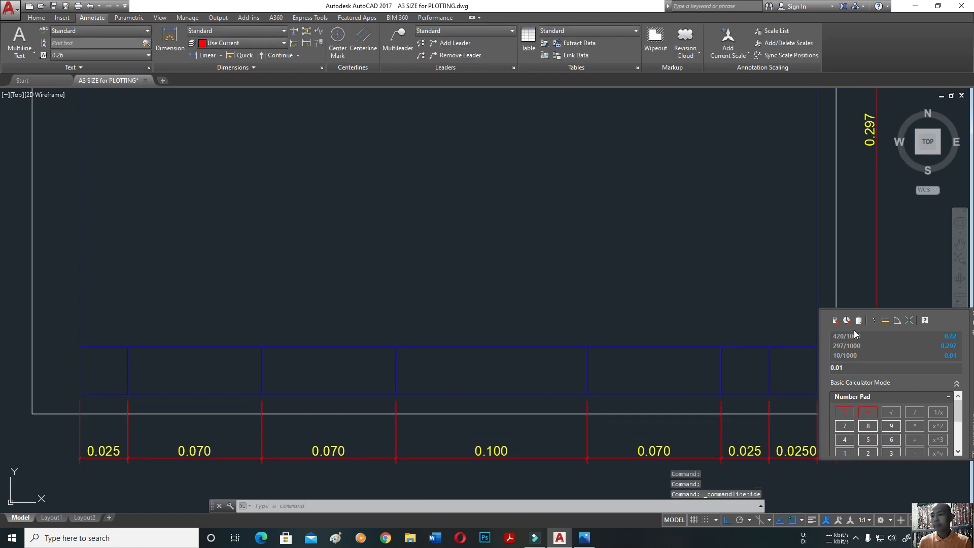
Close the calculator and make TITLEBLOCK the current layer using the title block's upper horizontal line
key(ctrl+8)
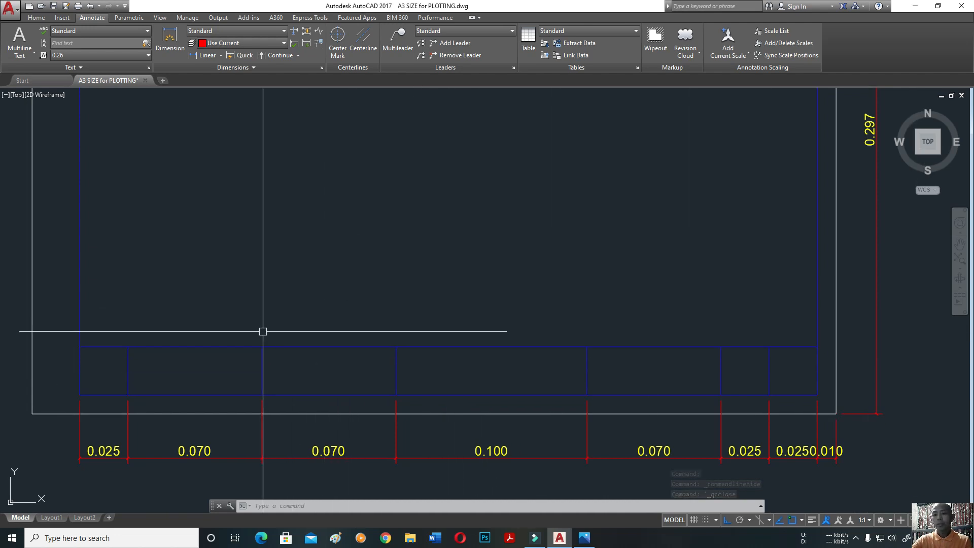
click(36, 17)
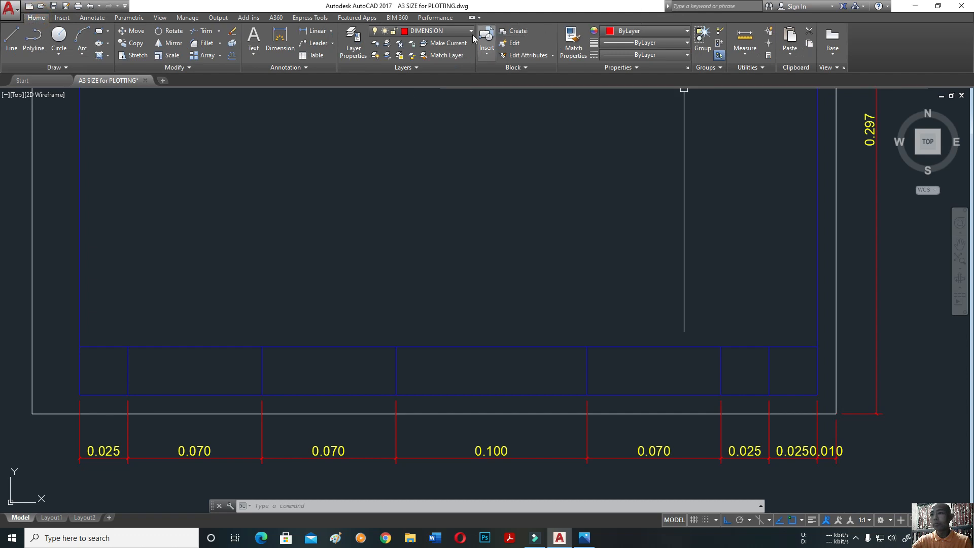
click(449, 346)
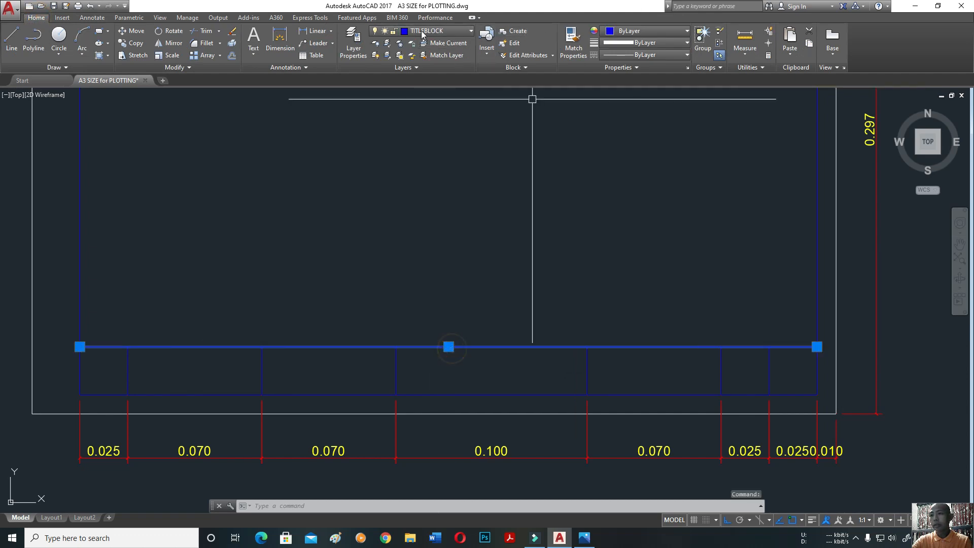
click(448, 44)
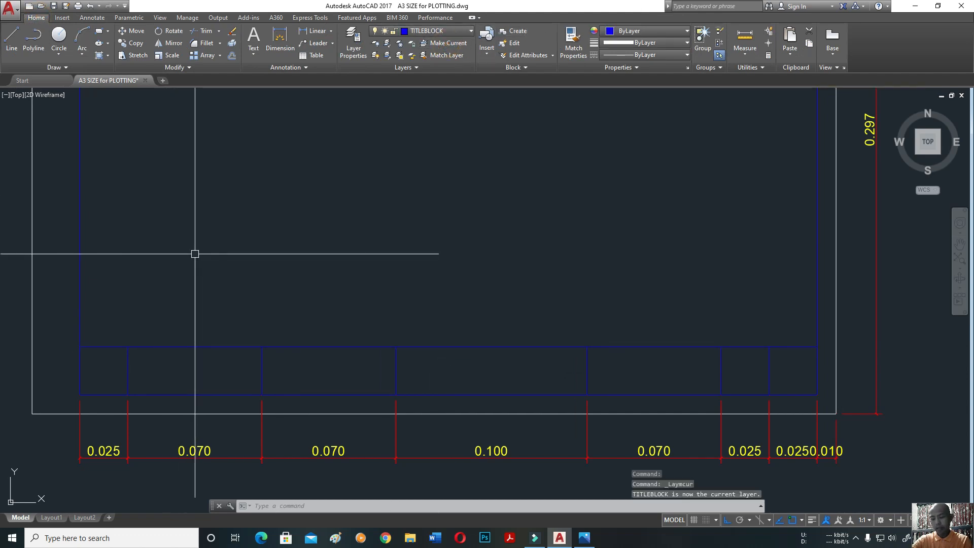
Draw a line from the top end of the title block's first divider horizontally to the inner border's right edge
key(l)
key(Return)
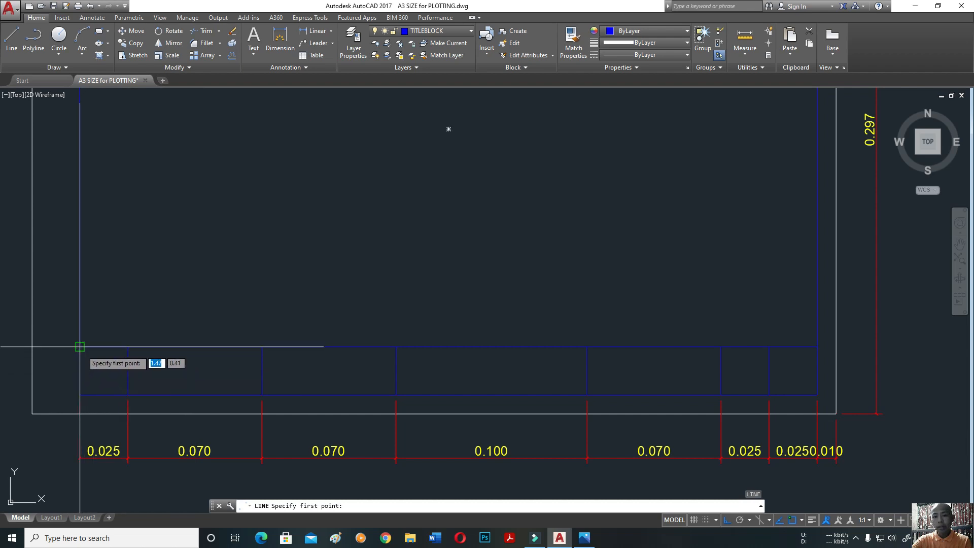
click(127, 347)
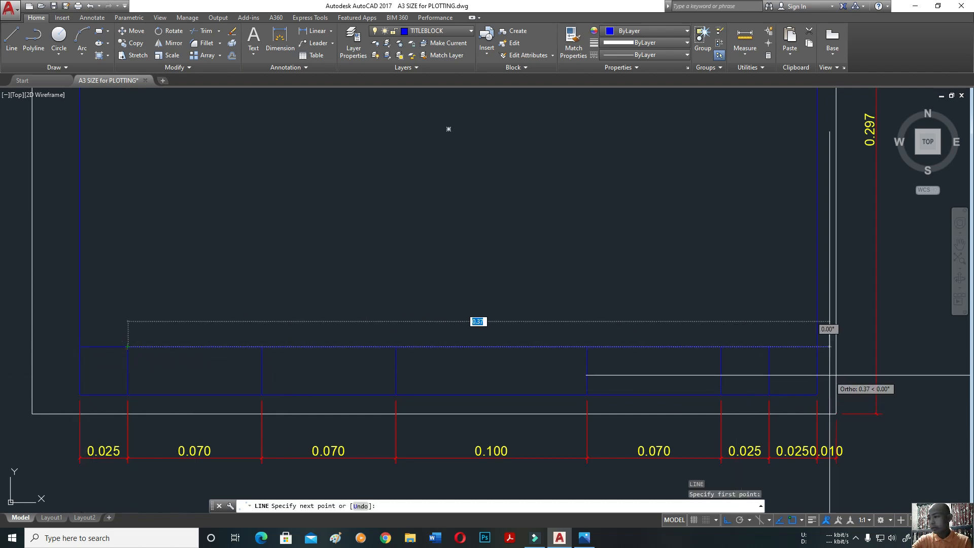
key(Escape)
key(Return)
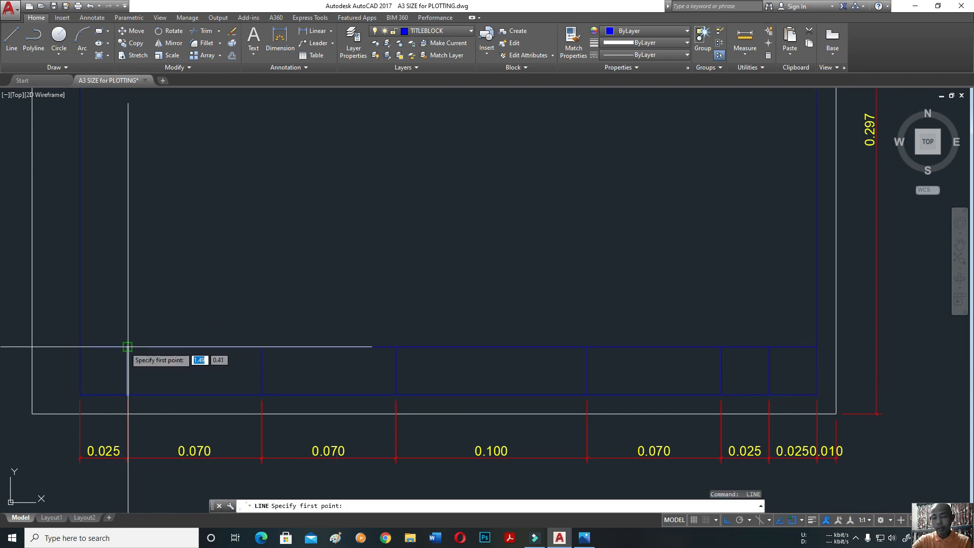
click(127, 347)
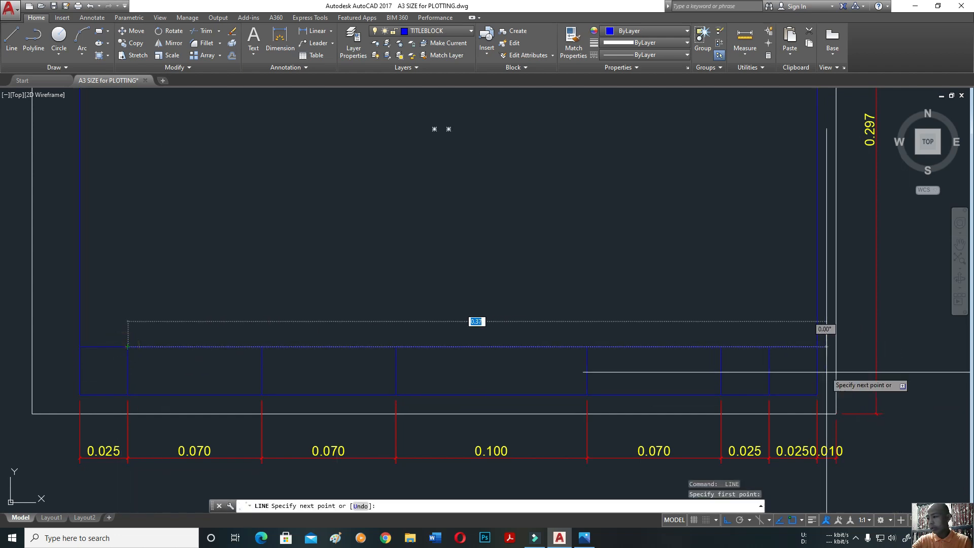
key(Escape)
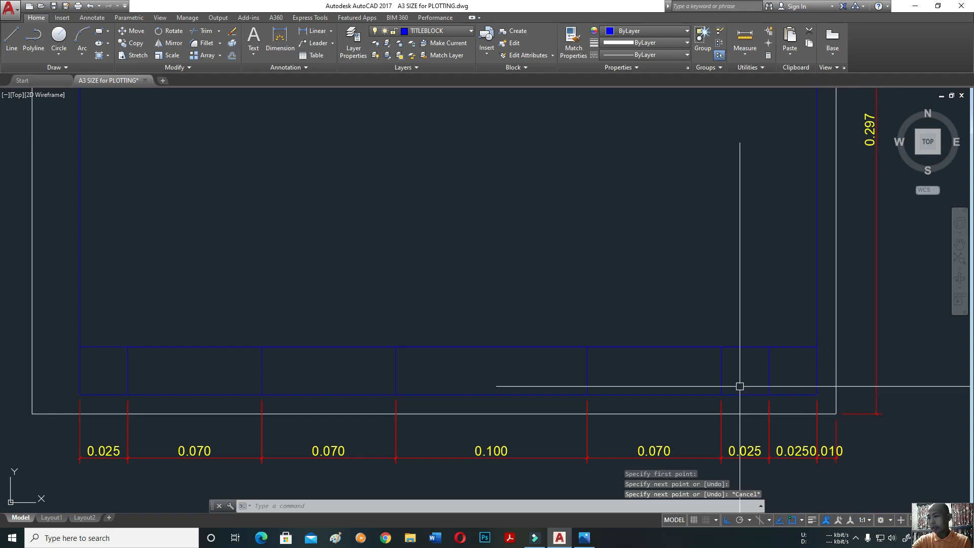
Move the new horizontal line straight down by 0.005 inside the title block
click(496, 347)
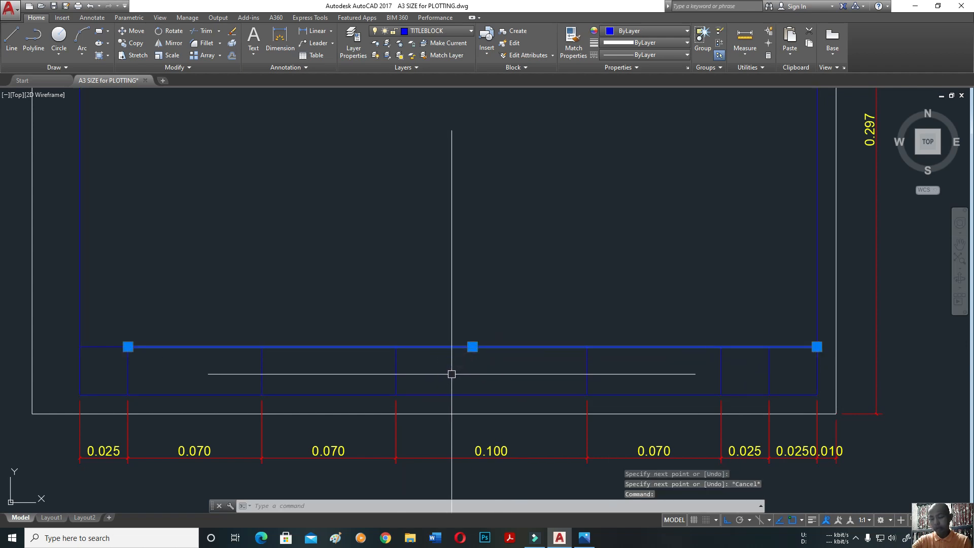
text(m)
key(Return)
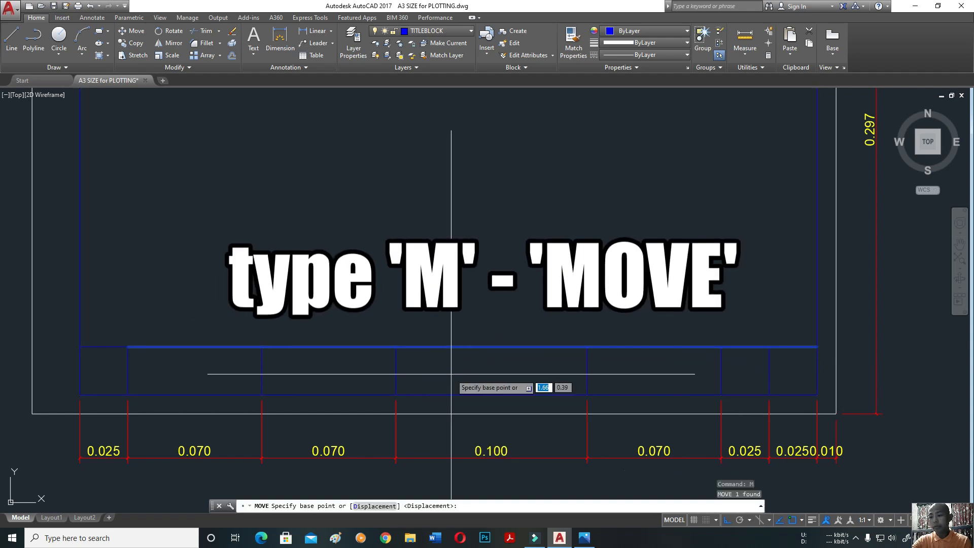
click(451, 374)
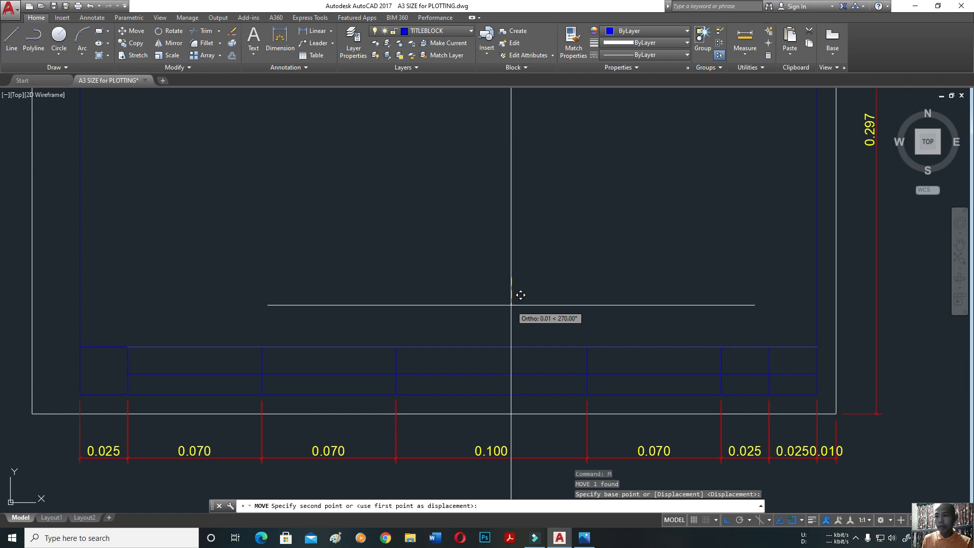
text(.00)
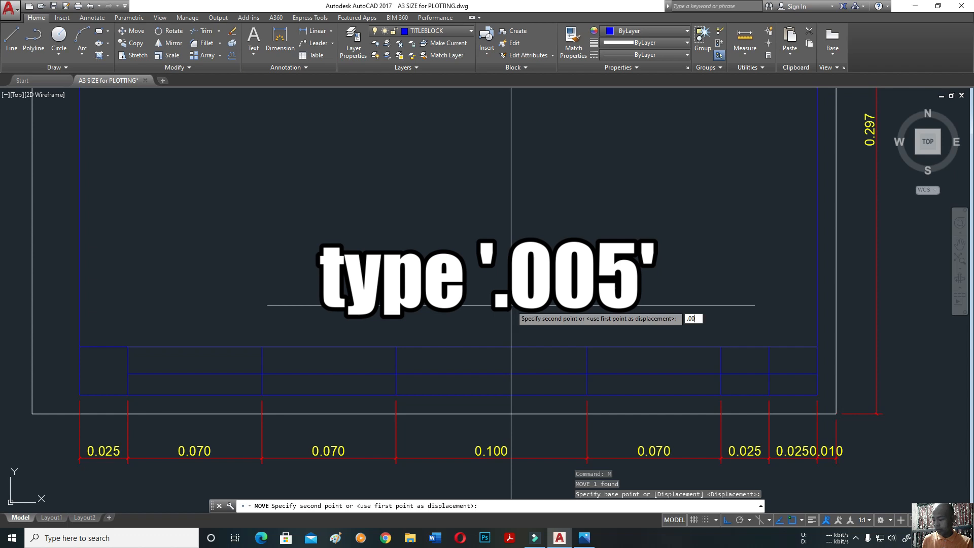
text(5)
key(Return)
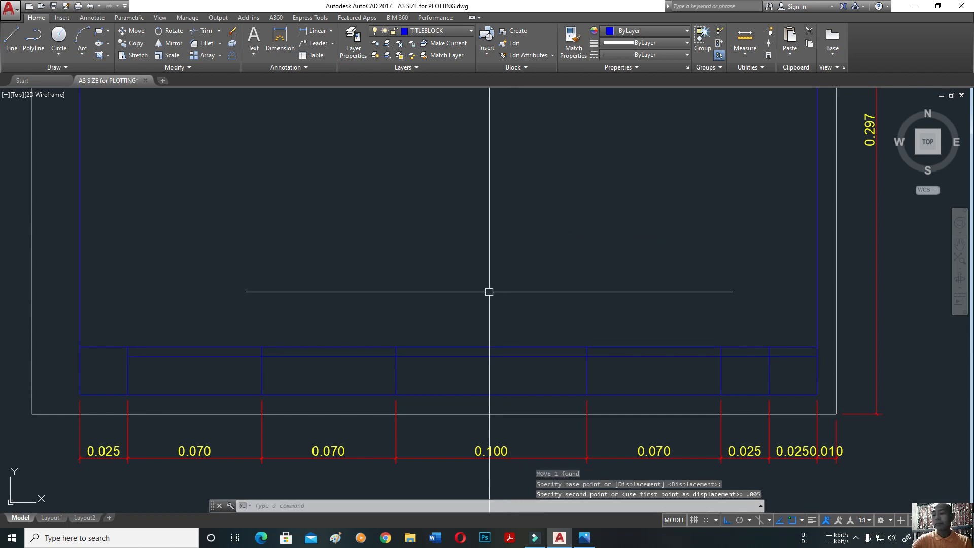
Check the title block's row layout in the A3 SIZE PAPER.jpg reference in Photos, and return to AutoCAD
middle_drag(469, 391, 517, 367)
scroll(182, 364, up, 2)
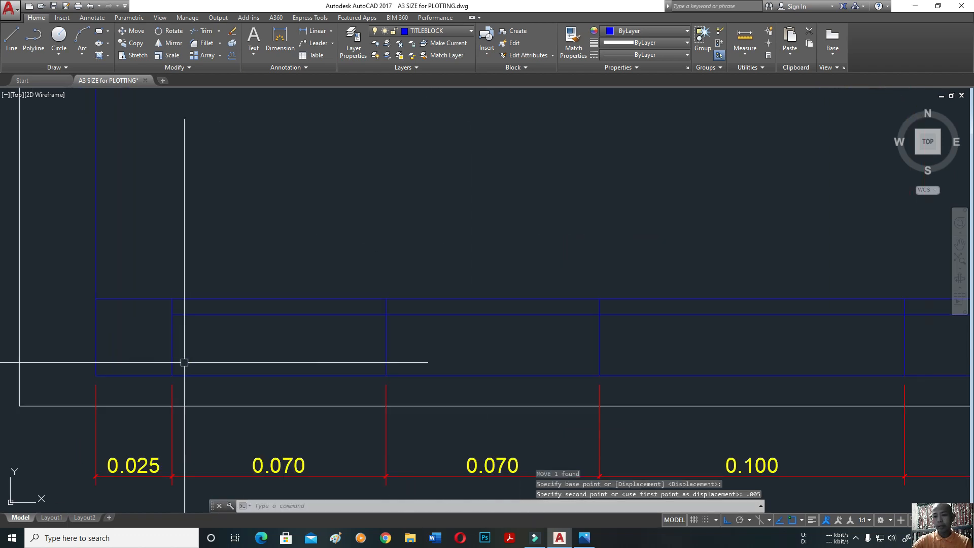
scroll(404, 344, down, 2)
key(alt+Tab)
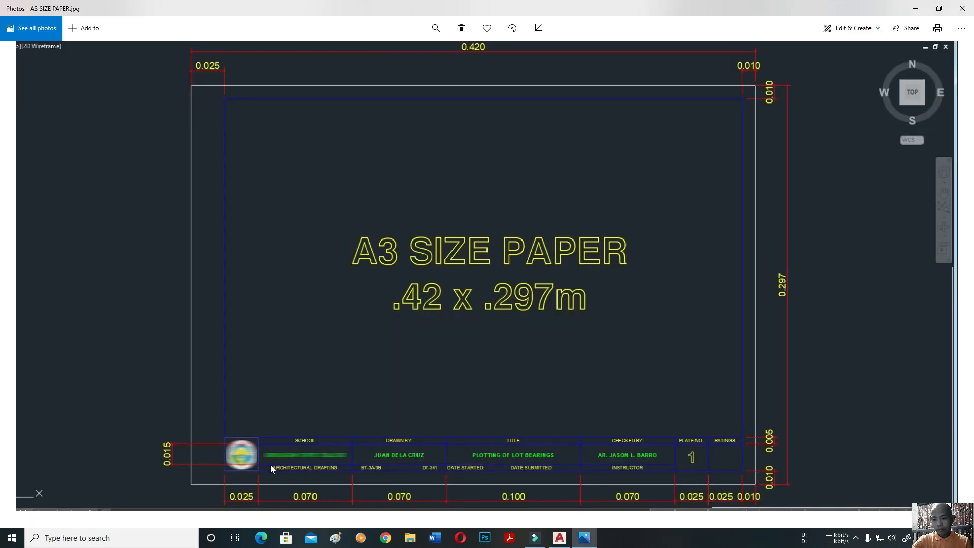
key(alt+Tab)
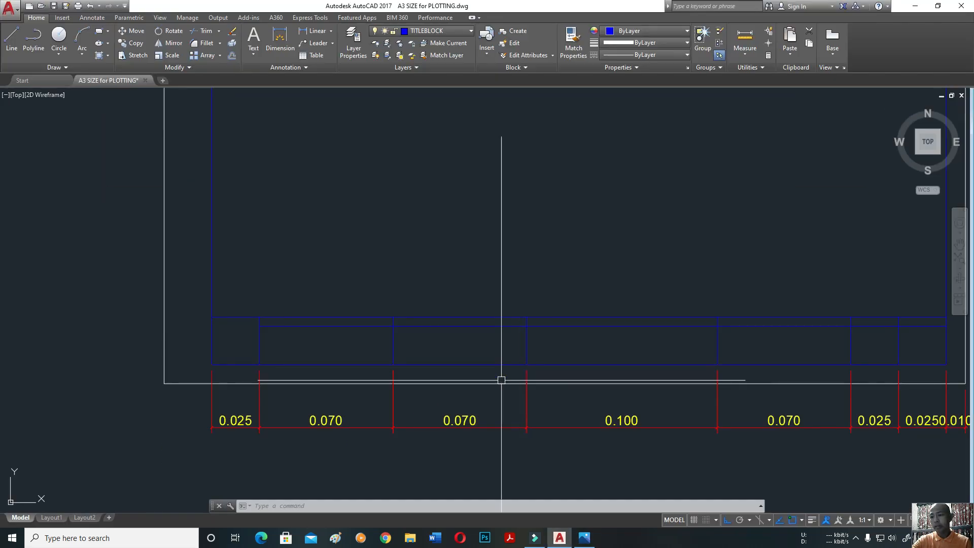
Offset the title block's inner horizontal line 0.015 downward to form the lower text row
mouse_move(747, 355)
middle_down()
mouse_move(563, 358)
mouse_move(641, 359)
middle_up()
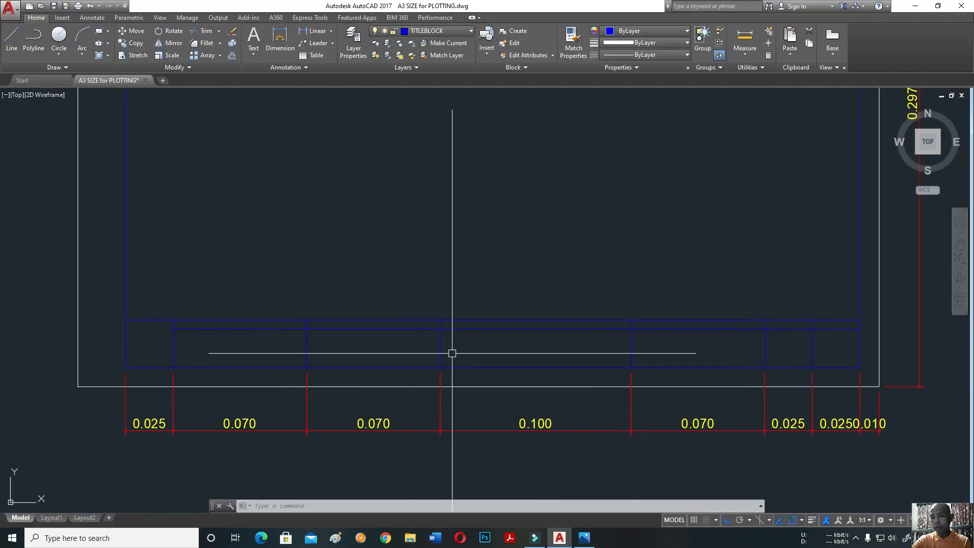
text(O)
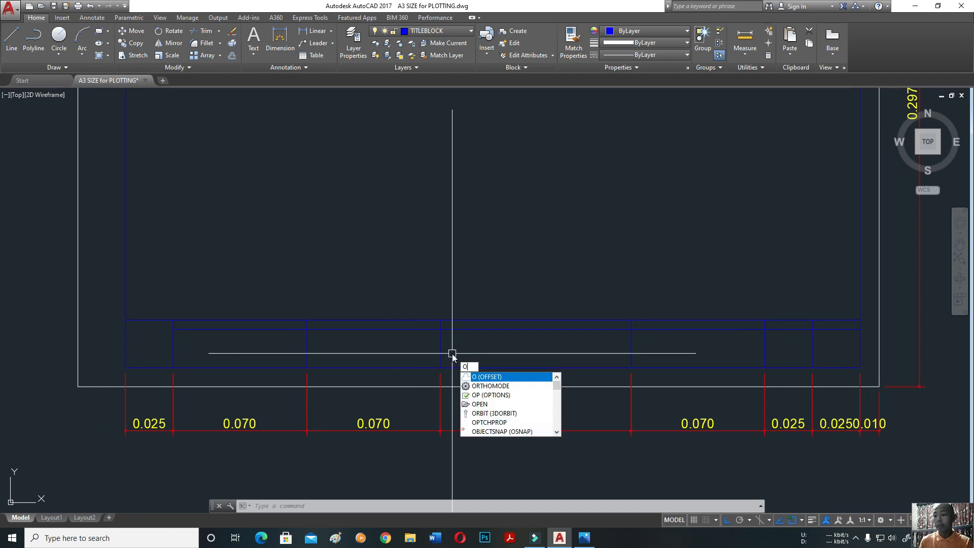
key(Return)
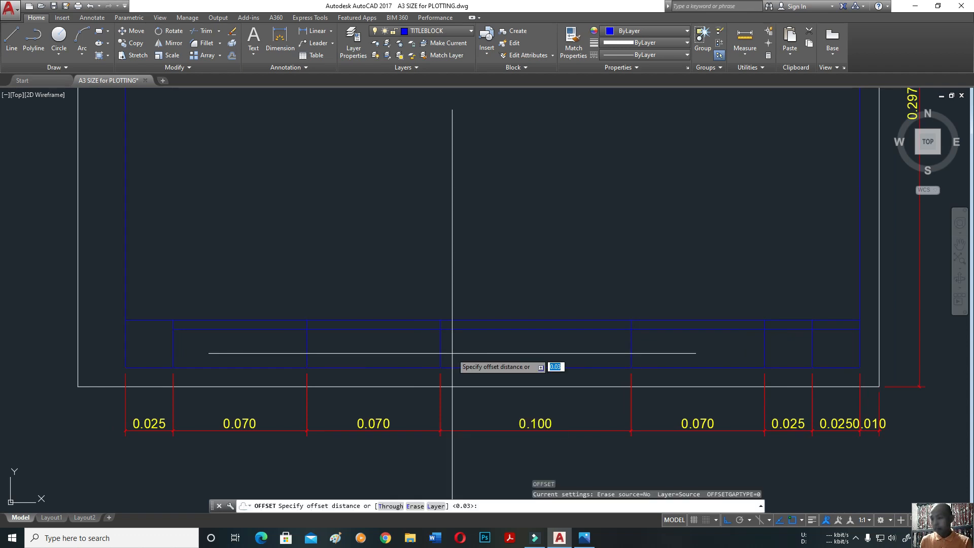
text(.0)
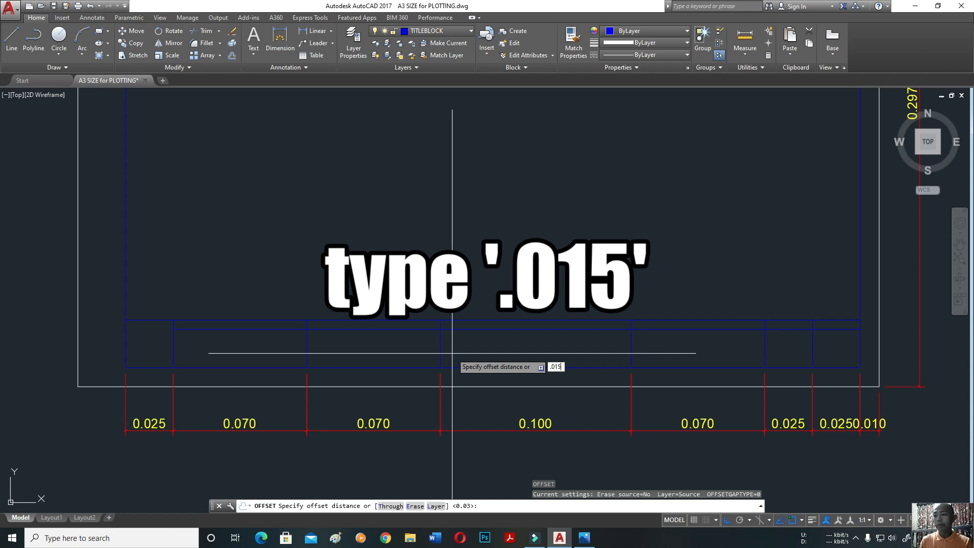
text(15)
key(Return)
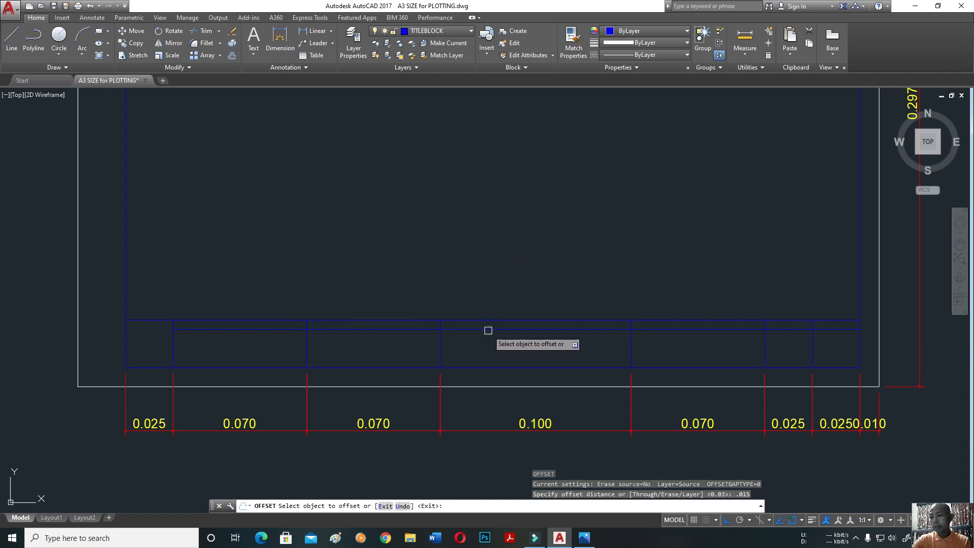
click(488, 329)
click(489, 352)
click(440, 400)
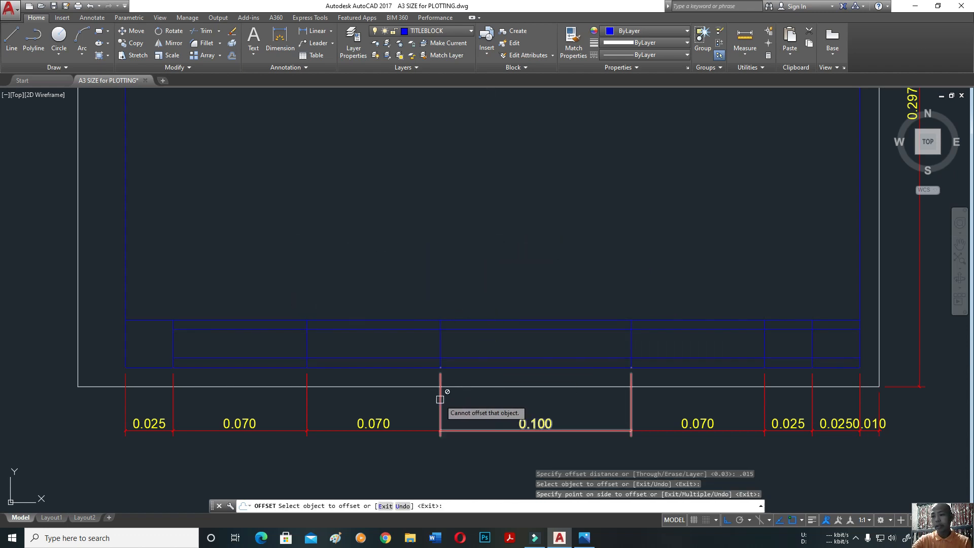
key(Escape)
middle_drag(458, 386, 440, 398)
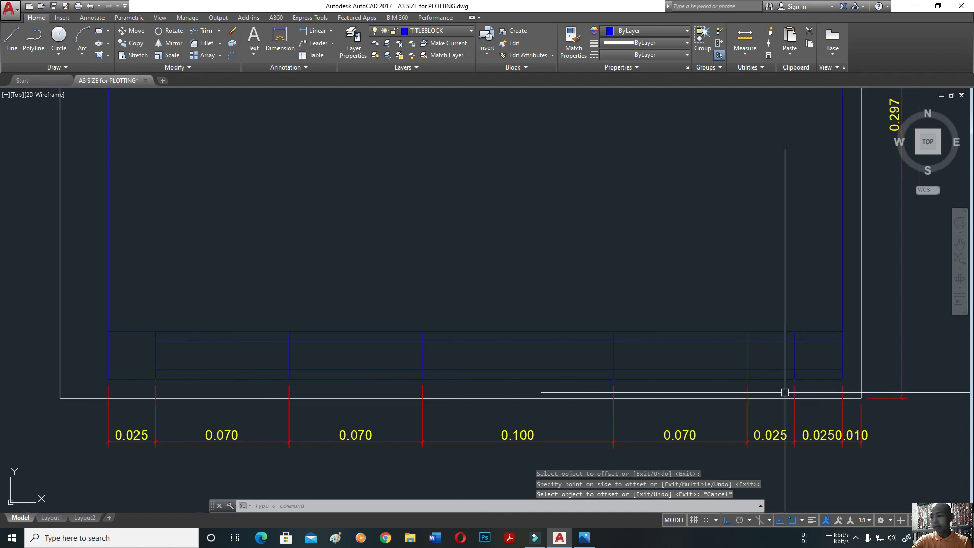
Trim the lower row line to the right of the fifth divider, using that divider as the cutting edge
middle_drag(785, 392, 579, 380)
scroll(628, 359, up, 2)
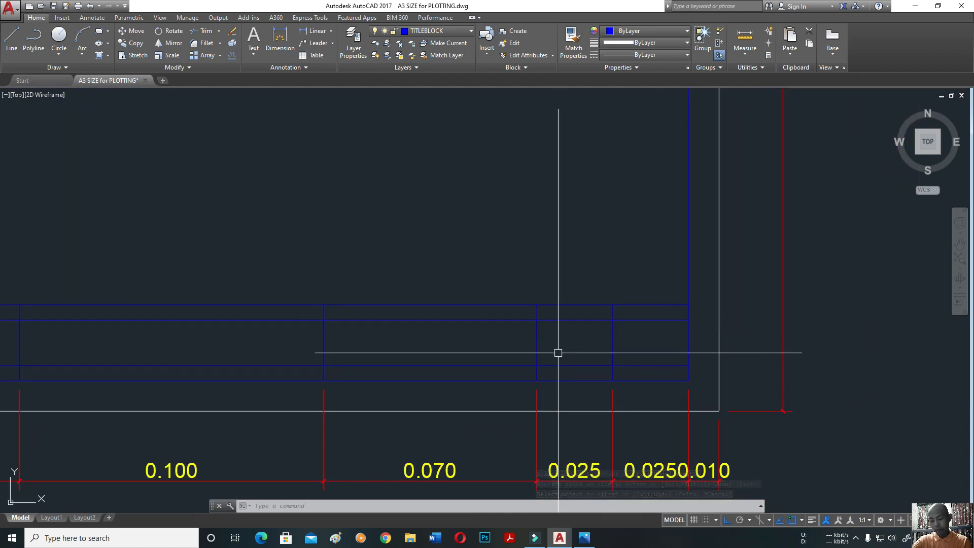
text(TR)
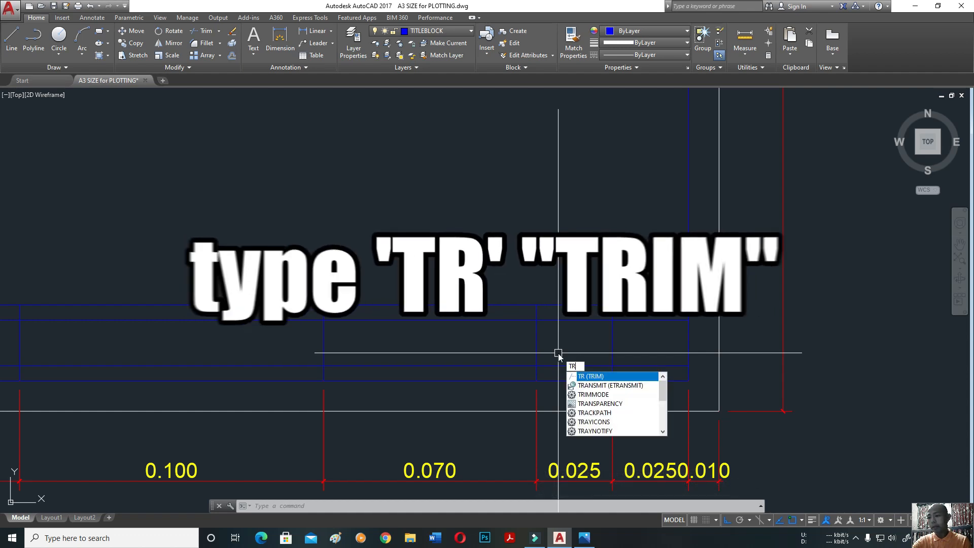
key(Return)
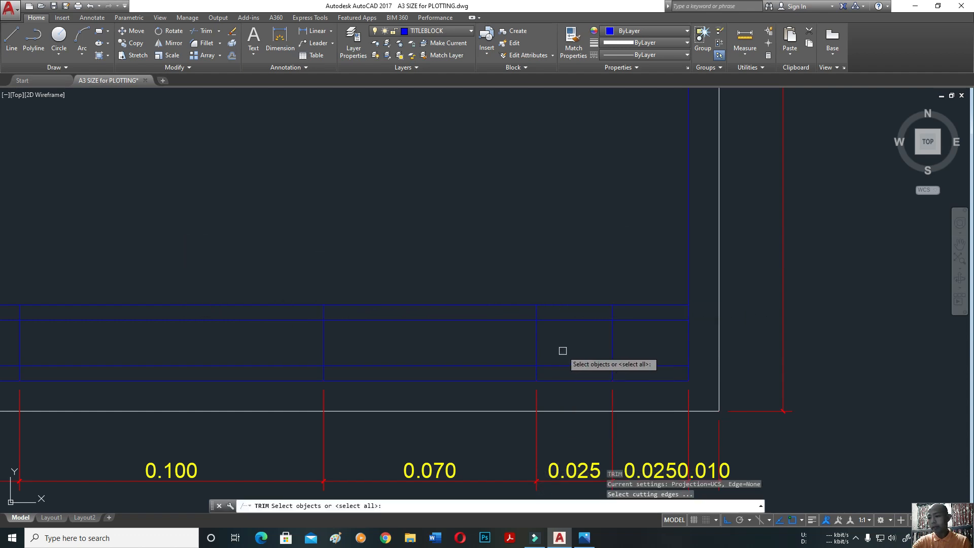
click(538, 346)
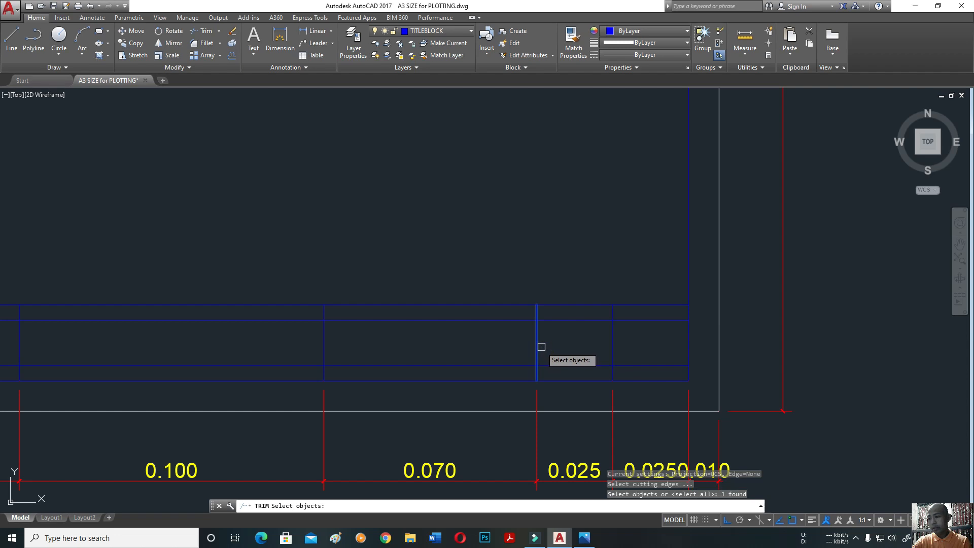
key(Return)
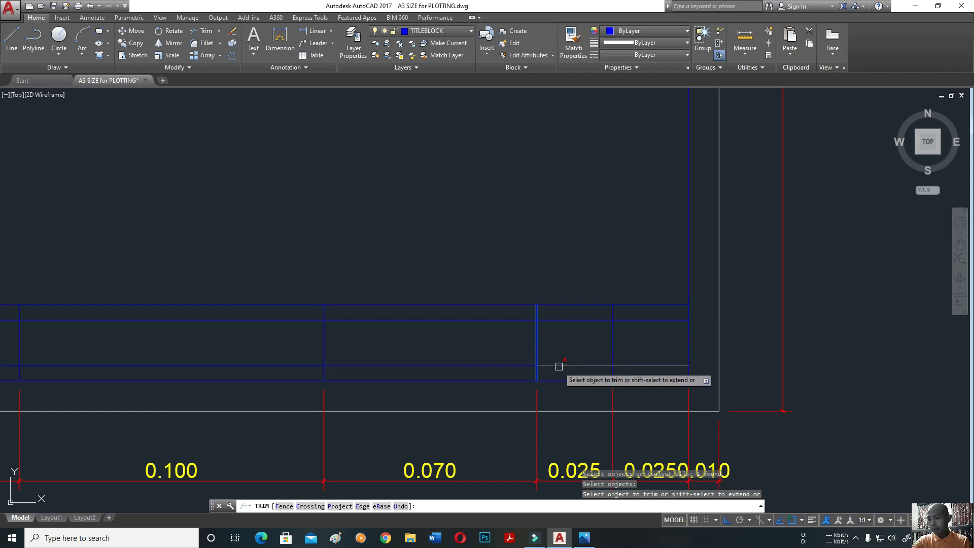
click(558, 366)
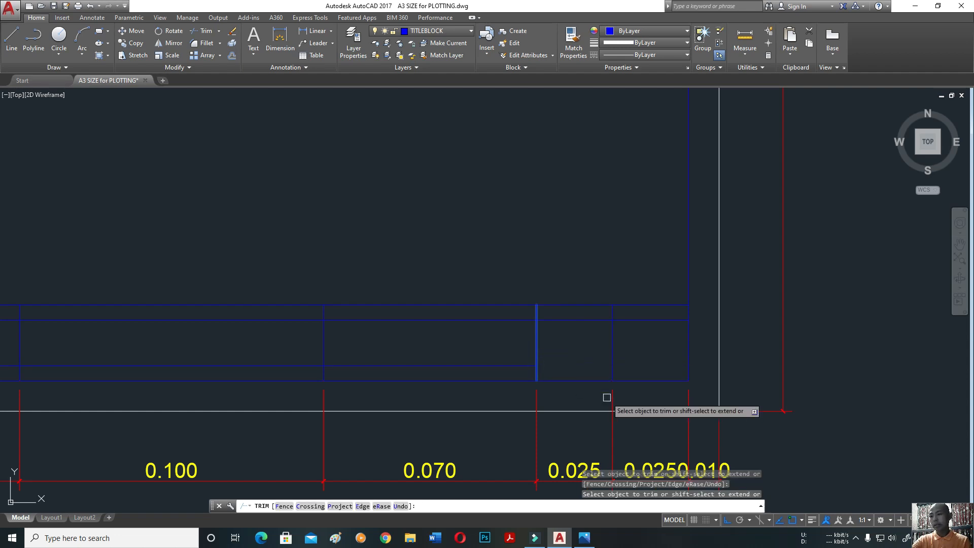
key(Escape)
scroll(379, 409, down, 2)
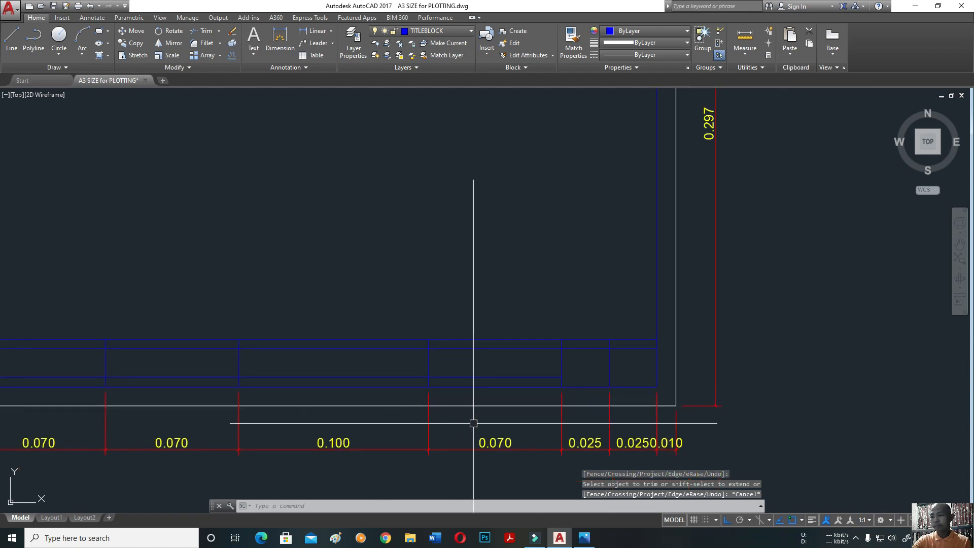
scroll(471, 422, down, 2)
middle_drag(409, 423, 534, 437)
scroll(578, 415, up, 2)
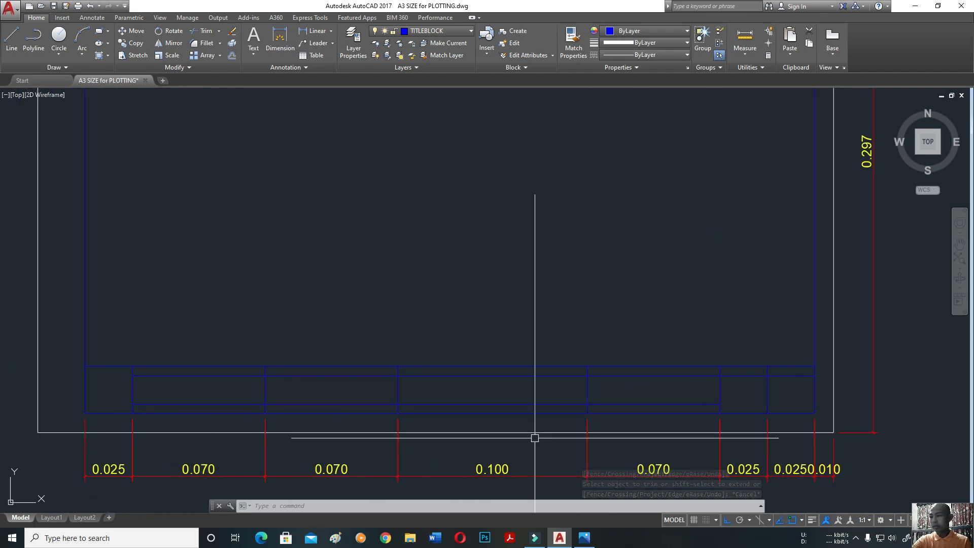
key(alt+Tab)
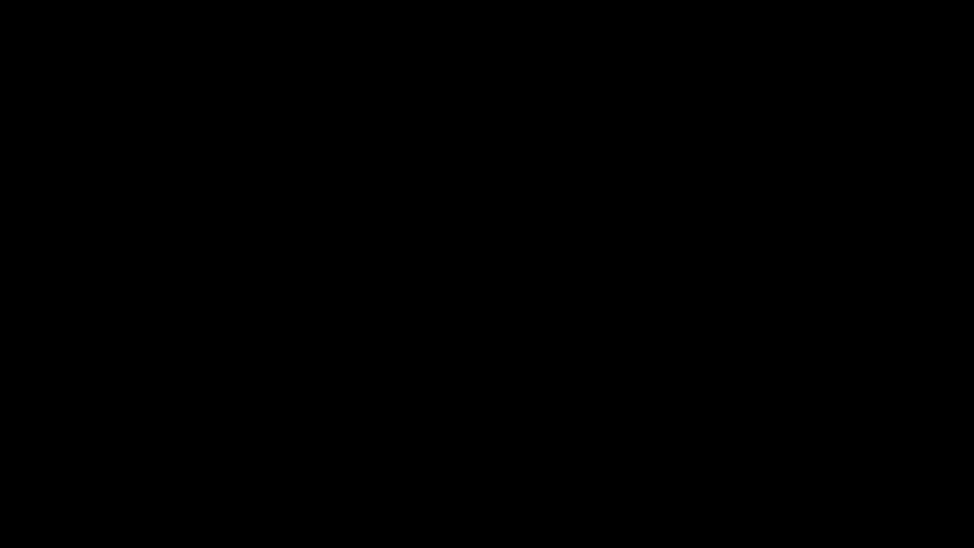